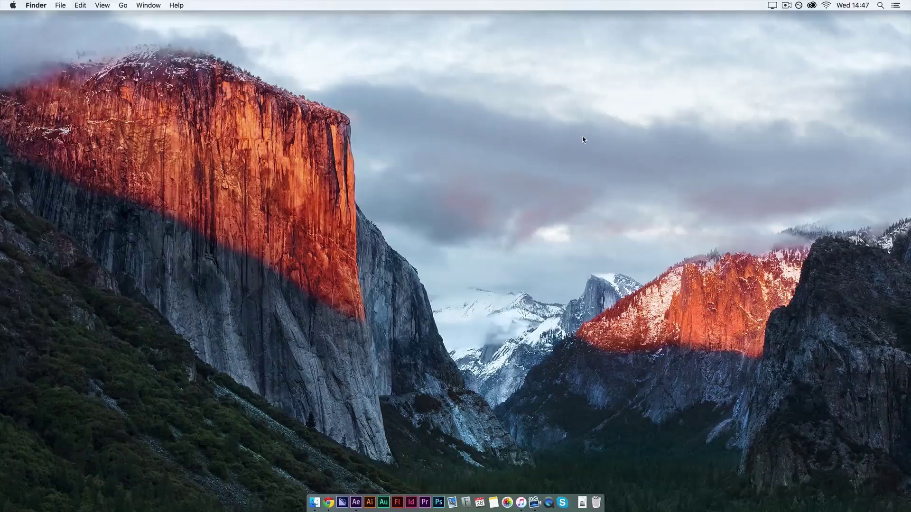
# Import Character Rig.ai from the walk cycle project folder as Composition – Retain Layer Sizes.
pyautogui.click(356, 503)
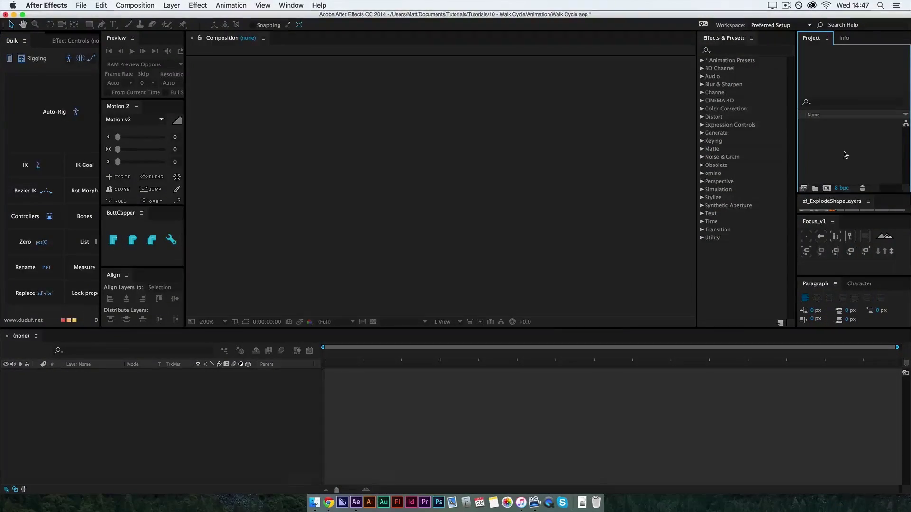
pyautogui.press('super+i')
pyautogui.click(321, 134)
pyautogui.click(396, 205)
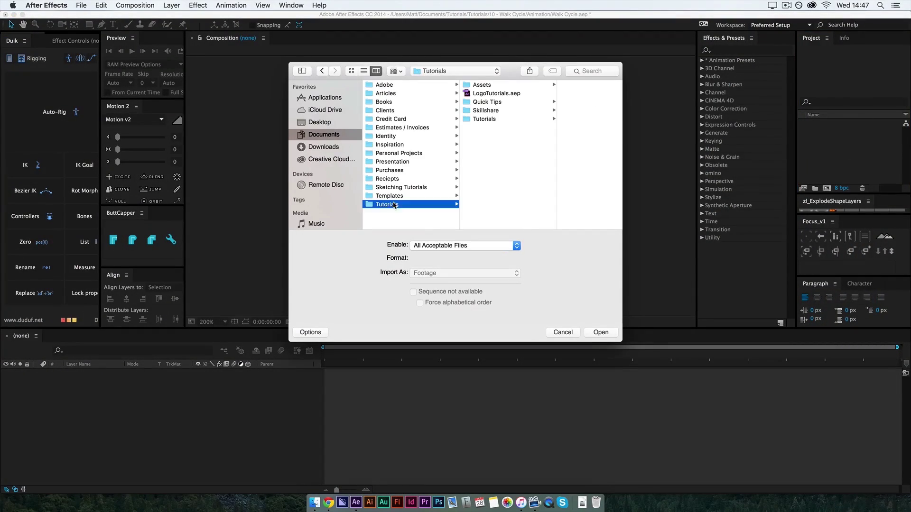
pyautogui.click(498, 122)
pyautogui.click(551, 163)
pyautogui.click(550, 86)
pyautogui.click(557, 86)
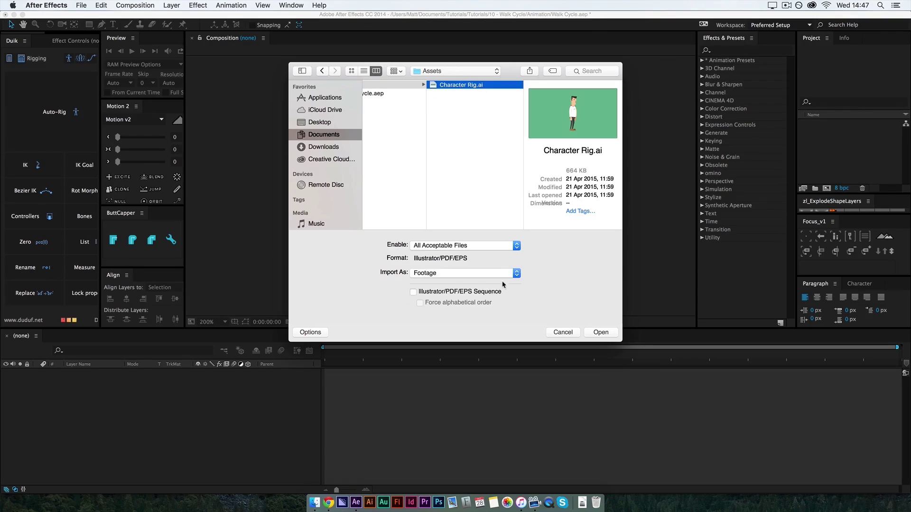
pyautogui.click(465, 273)
pyautogui.click(465, 293)
pyautogui.press('Return')
# Open the Character Rig comp and create shape layers from all 23 vector layers.
pyautogui.doubleClick(834, 133)
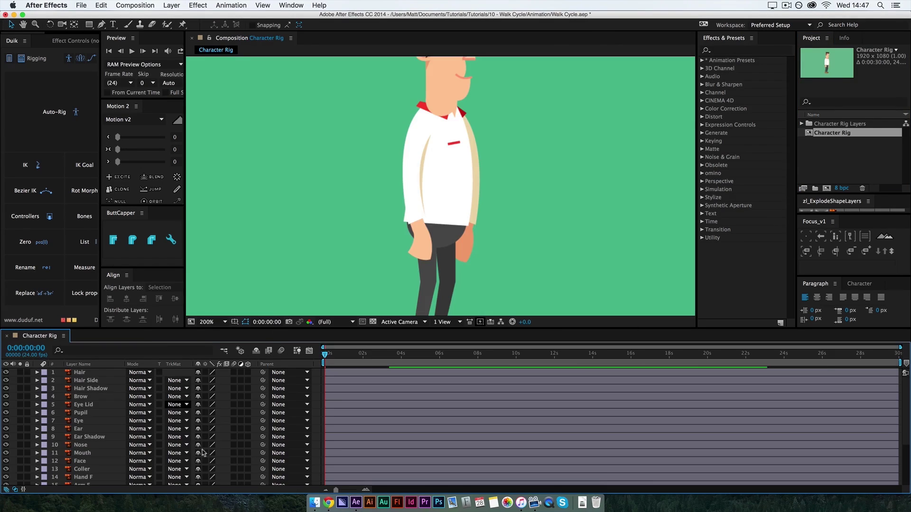
pyautogui.press('`')
pyautogui.click(91, 252)
pyautogui.keyDown('shift'); pyautogui.click(94, 78); pyautogui.keyUp('shift')
pyautogui.rightClick(97, 117)
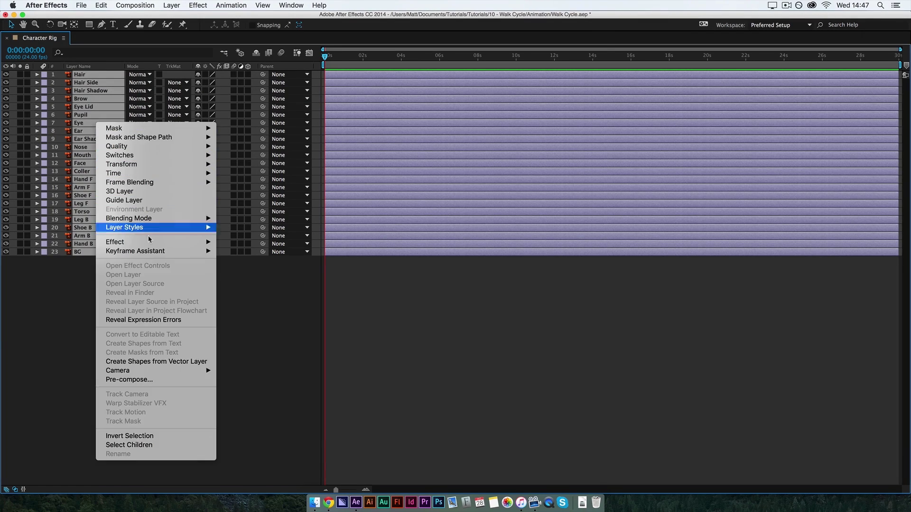
pyautogui.click(156, 362)
# Delete the original Illustrator layers and restore the layout, leaving only the Outlines layers.
pyautogui.click(80, 260)
pyautogui.keyDown('shift'); pyautogui.click(81, 438); pyautogui.keyUp('shift')
pyautogui.press('Delete')
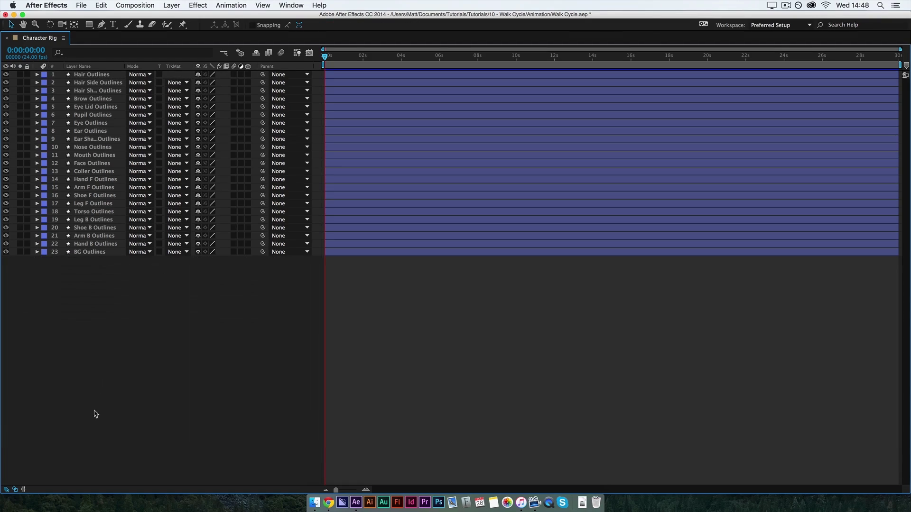
pyautogui.press('`')
pyautogui.press(',')
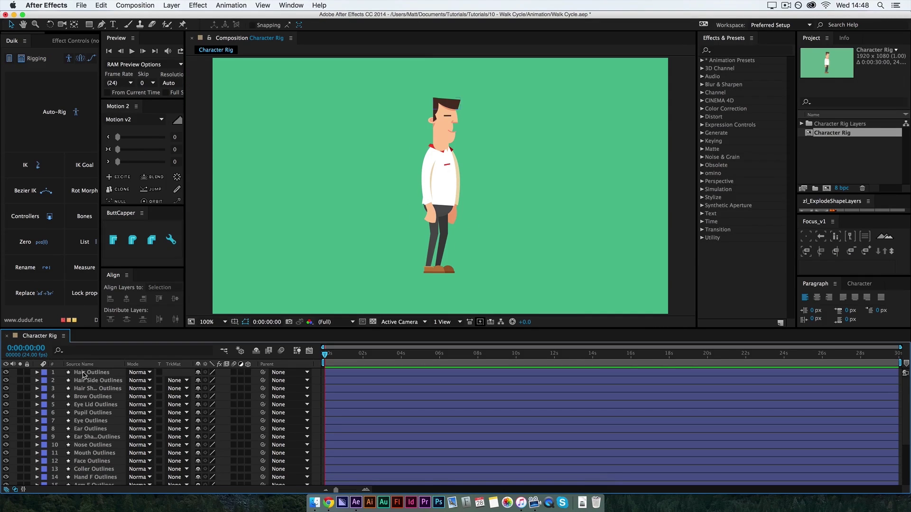
pyautogui.click(83, 372)
pyautogui.scroll(-5, 95, 427)
pyautogui.keyDown('shift'); pyautogui.click(100, 480); pyautogui.keyUp('shift')
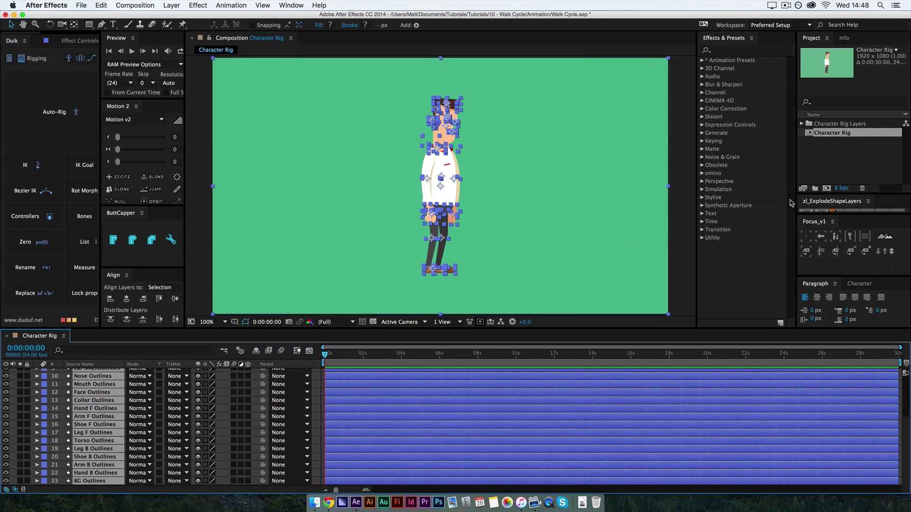
pyautogui.click(88, 481)
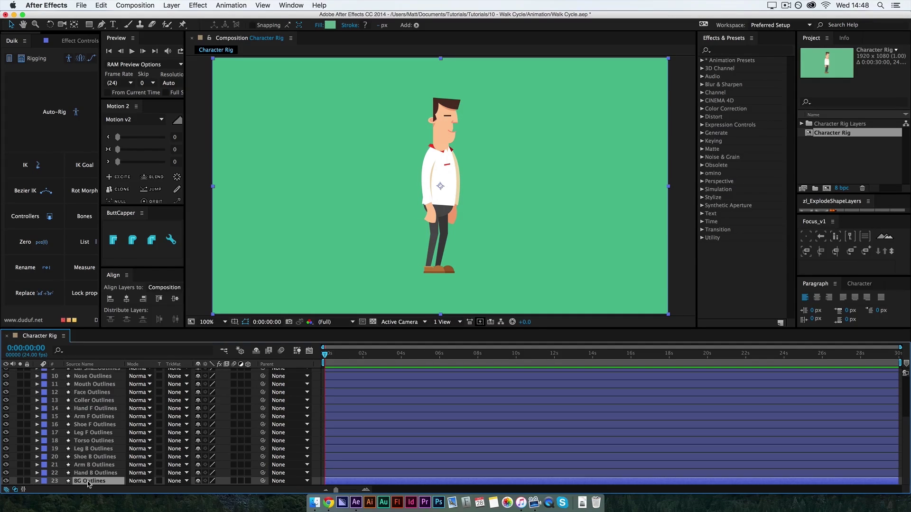
pyautogui.scroll(5, 95, 427)
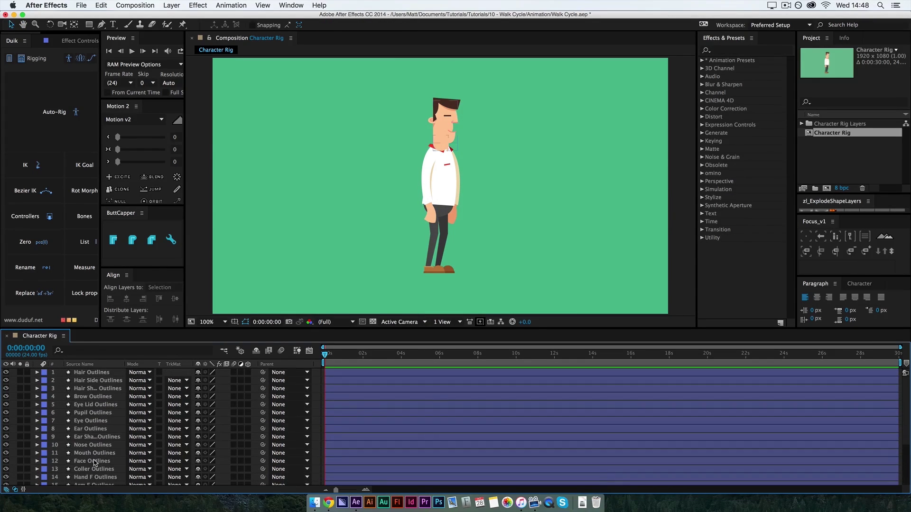
# Expand Face Outlines, select its neck circle group and zoom in on it.
pyautogui.click(95, 462)
pyautogui.press('.')
pyautogui.click(37, 461)
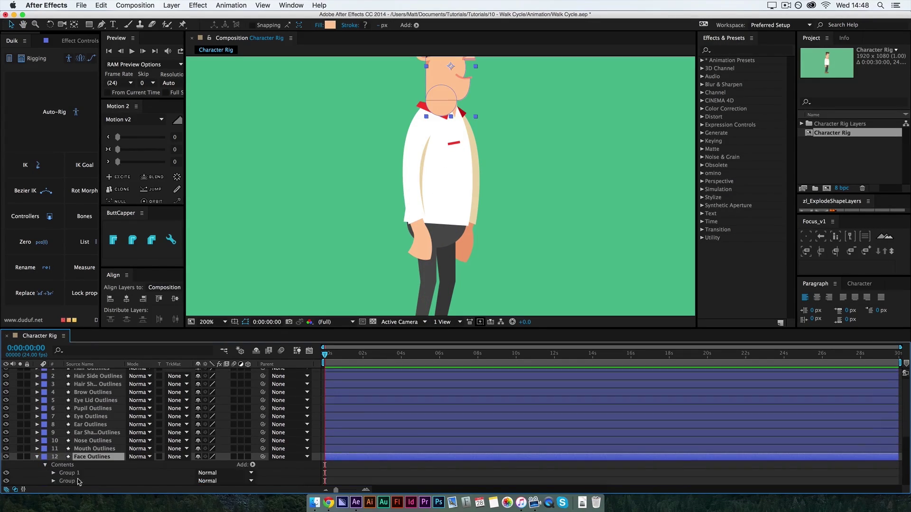
pyautogui.click(66, 477)
pyautogui.moveTo(407, 161); pyautogui.dragTo(407, 199)
pyautogui.scroll(4, 427, 142)
# Show the rulers and drag horizontal and vertical guides to cross at the circle's centre.
pyautogui.press('super+r')
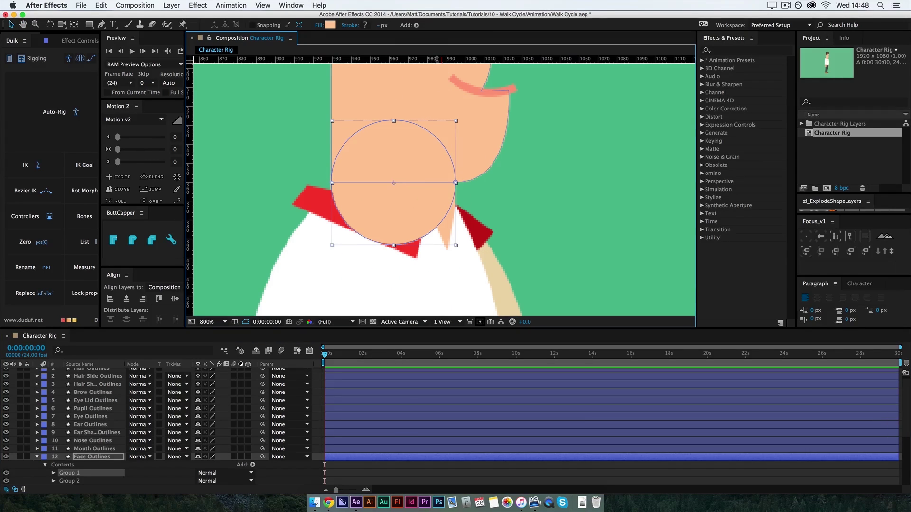
pyautogui.moveTo(423, 59); pyautogui.dragTo(424, 182)
pyautogui.moveTo(189, 131); pyautogui.dragTo(391, 149)
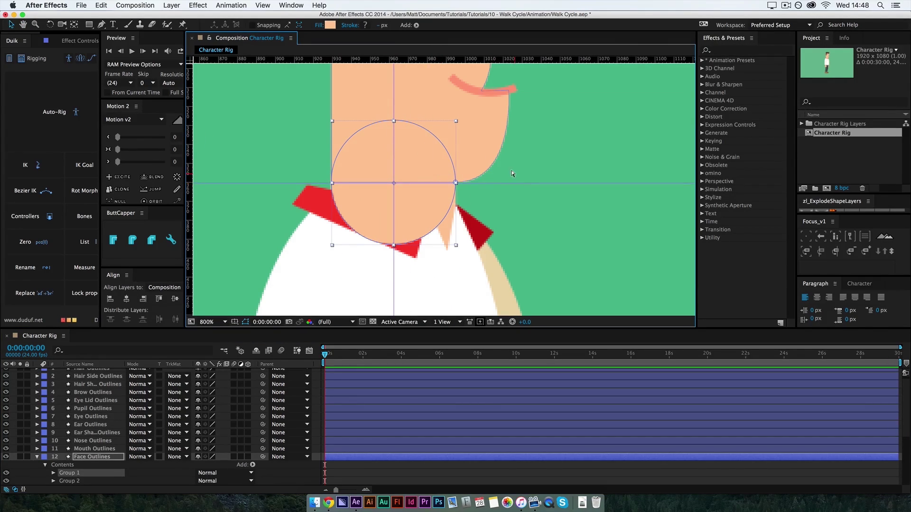
pyautogui.scroll(-3, 513, 173)
pyautogui.scroll(-3, 510, 171)
pyautogui.click(38, 458)
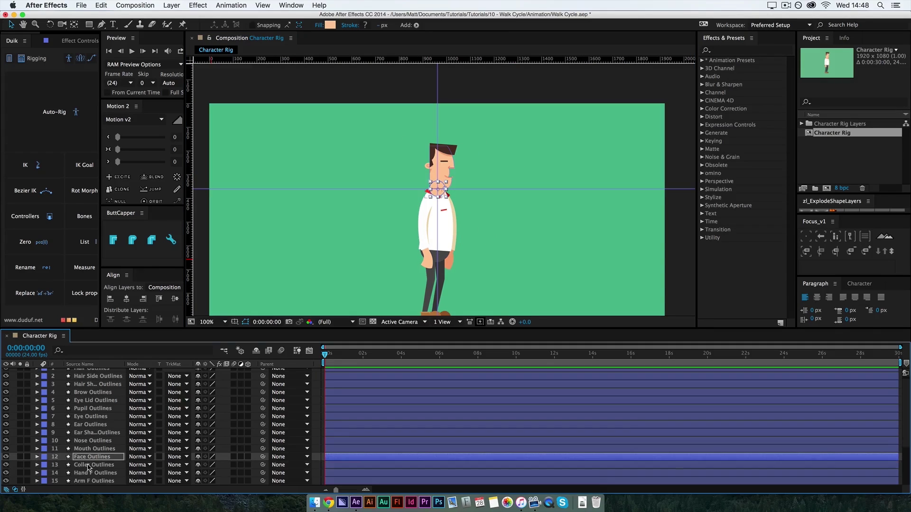
# Pre-compose the head layers Hair through Face Outlines into a comp named Face.
pyautogui.keyDown('shift'); pyautogui.click(90, 372); pyautogui.keyUp('shift')
pyautogui.rightClick(140, 372)
pyautogui.press('super+shift+c')
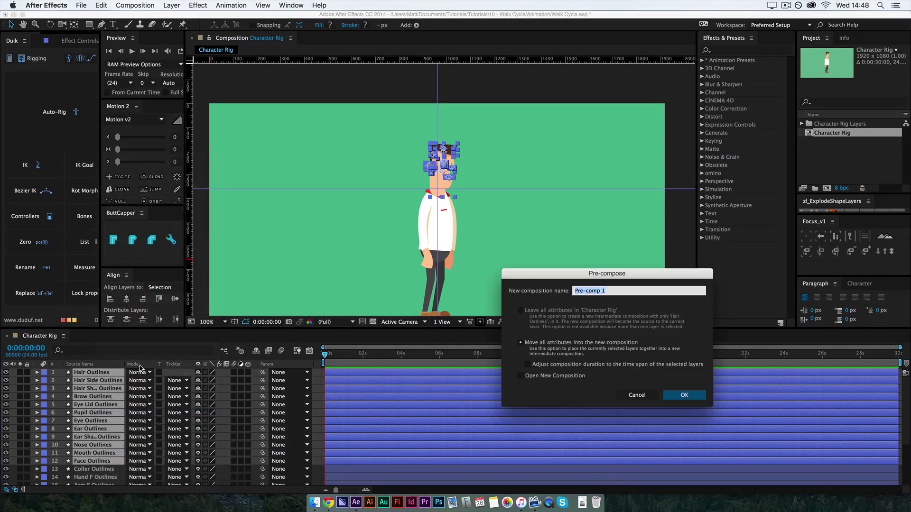
pyautogui.write('Face')
pyautogui.press('Return')
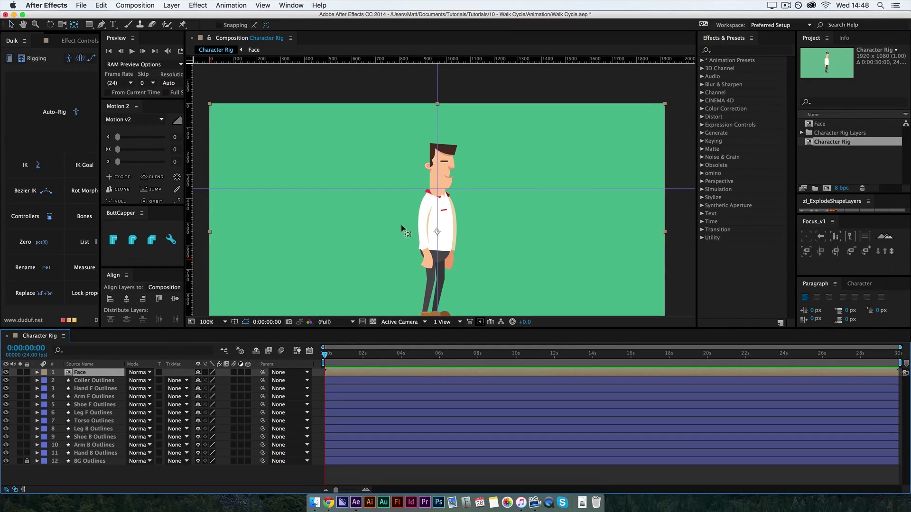
# Move the Face precomp's anchor point onto the collar.
pyautogui.click(435, 189)
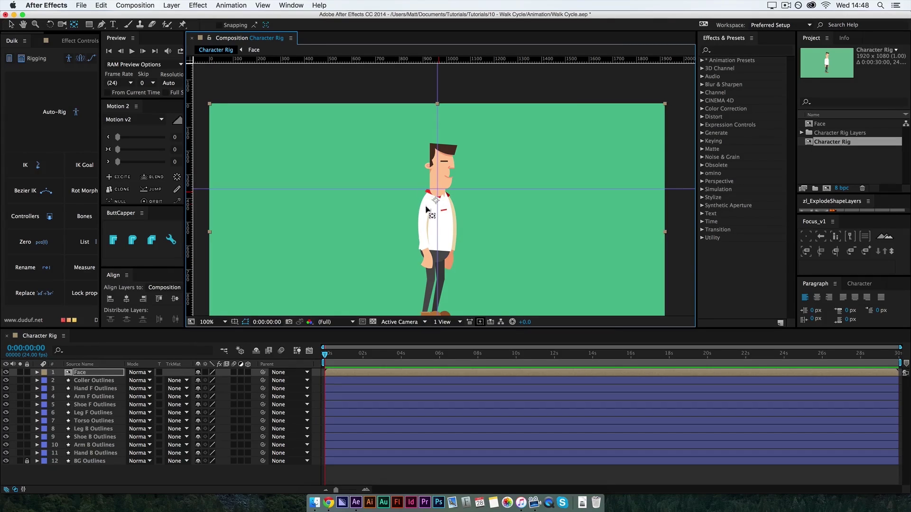
pyautogui.press('.')
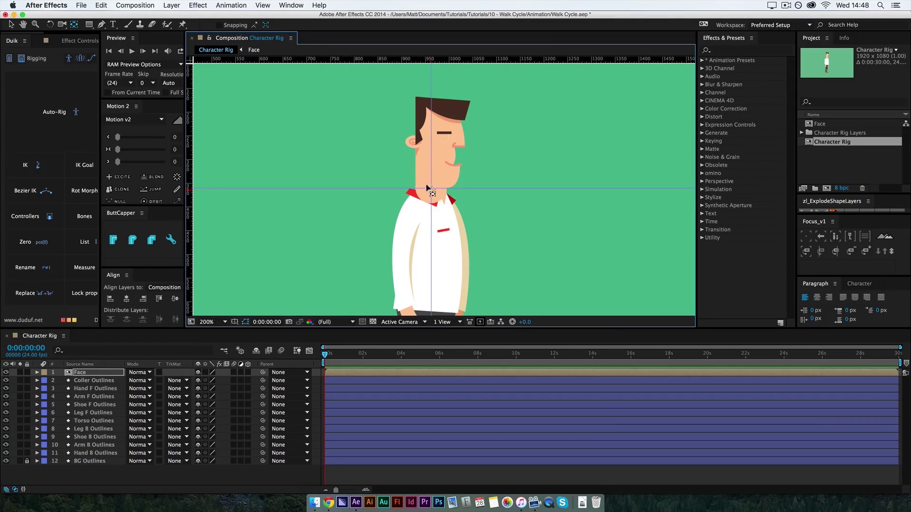
pyautogui.moveTo(417, 202); pyautogui.dragTo(419, 203)
# Move the horizontal guide up to the Face anchor point and enable Snap to Guides.
pyautogui.press('y')
pyautogui.click(231, 5)
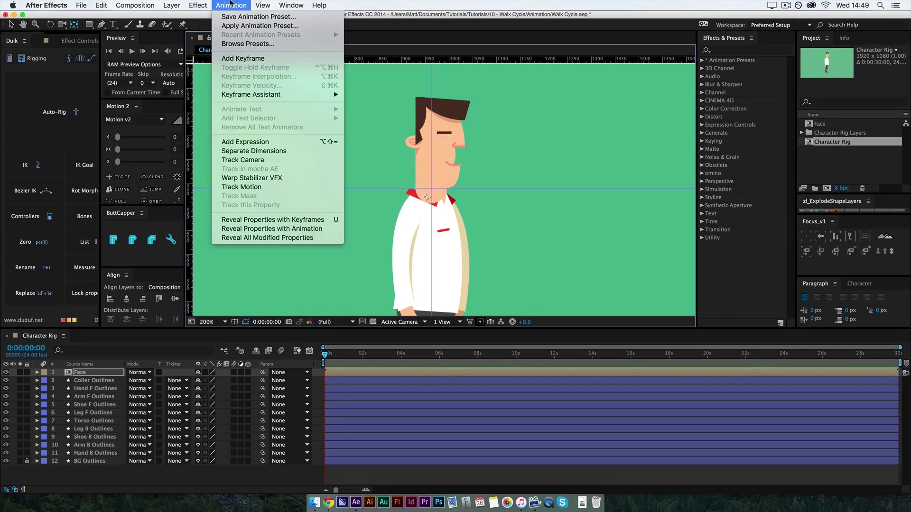
pyautogui.moveTo(295, 4)
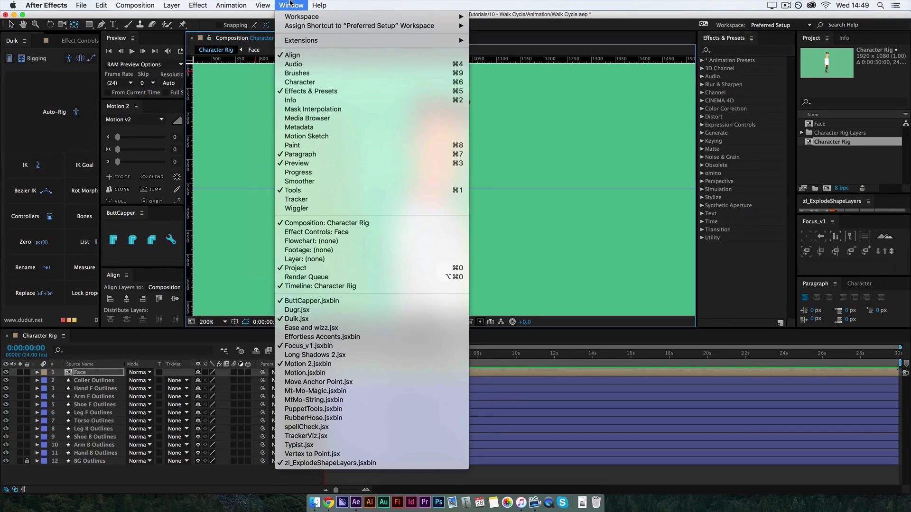
pyautogui.click(240, 323)
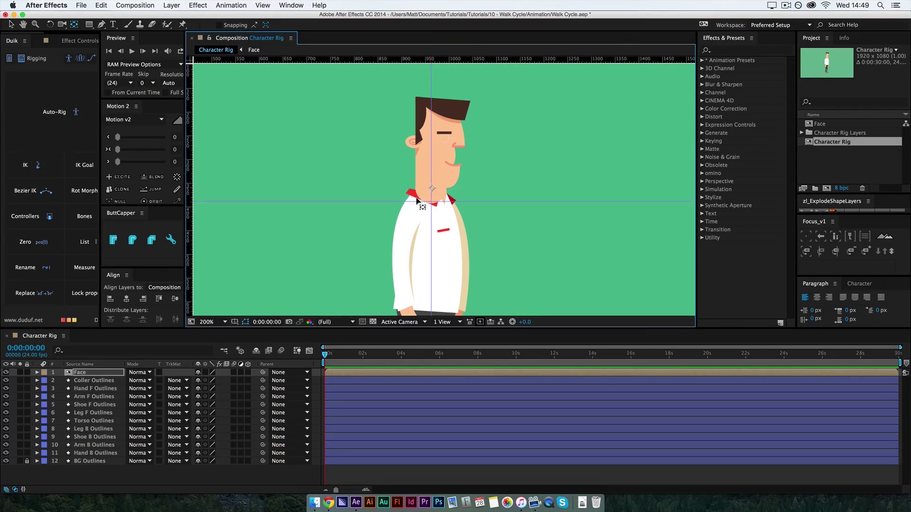
pyautogui.moveTo(417, 201); pyautogui.dragTo(414, 170)
pyautogui.click(231, 5)
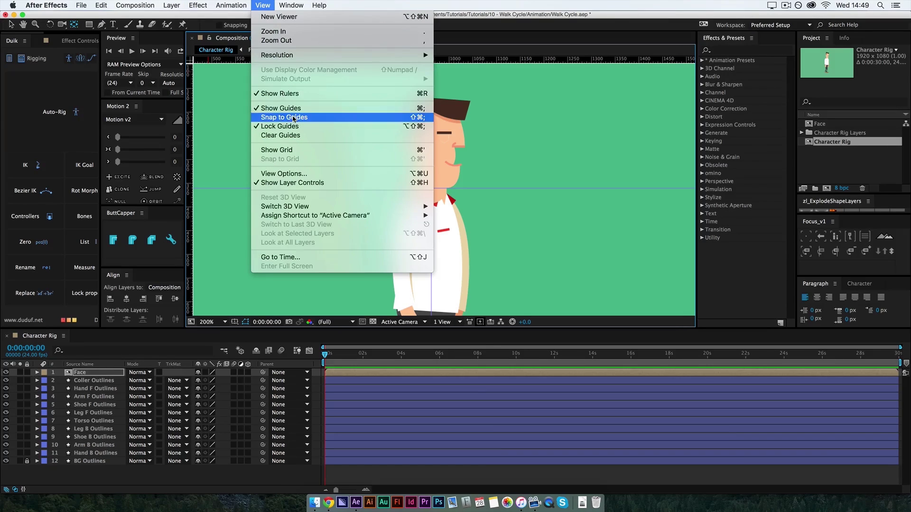
pyautogui.click(294, 117)
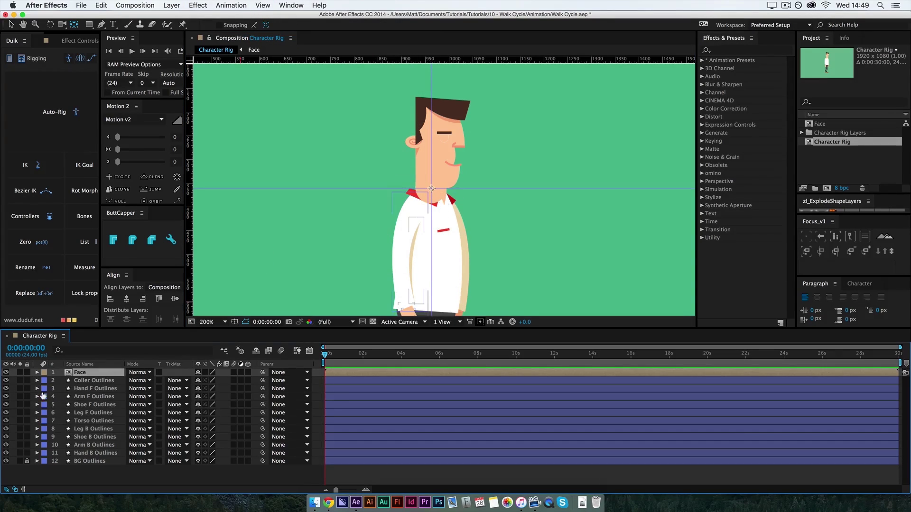
# Test the Face rotation pivot and move the Face layer beneath Torso Outlines.
pyautogui.press('r')
pyautogui.moveTo(205, 380)
pyautogui.mouseDown()
pyautogui.moveTo(166, 359)
pyautogui.moveTo(205, 380)
pyautogui.mouseUp()
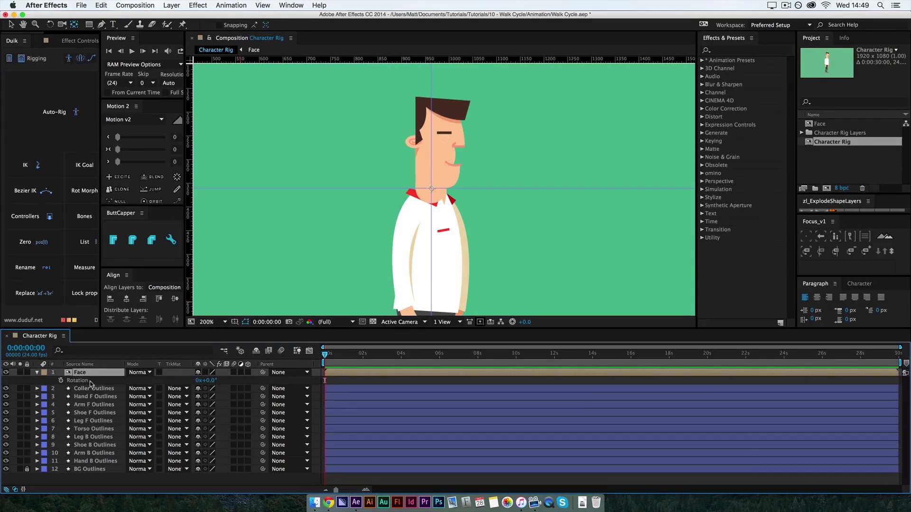
pyautogui.moveTo(80, 373); pyautogui.dragTo(79, 437)
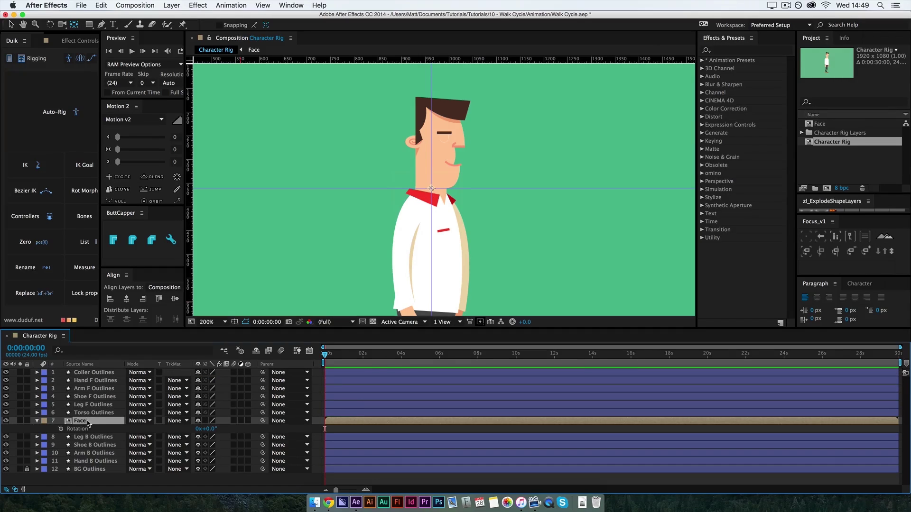
pyautogui.click(91, 413)
# Place three puppet pins on Torso Outlines at the neck, chest and hips.
pyautogui.press('super+p')
pyautogui.scroll(-4, 408, 237)
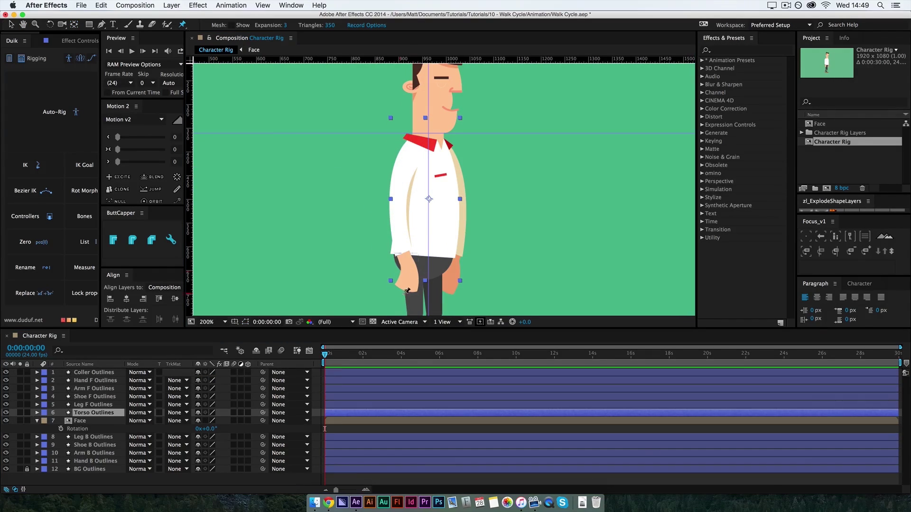
pyautogui.click(422, 263)
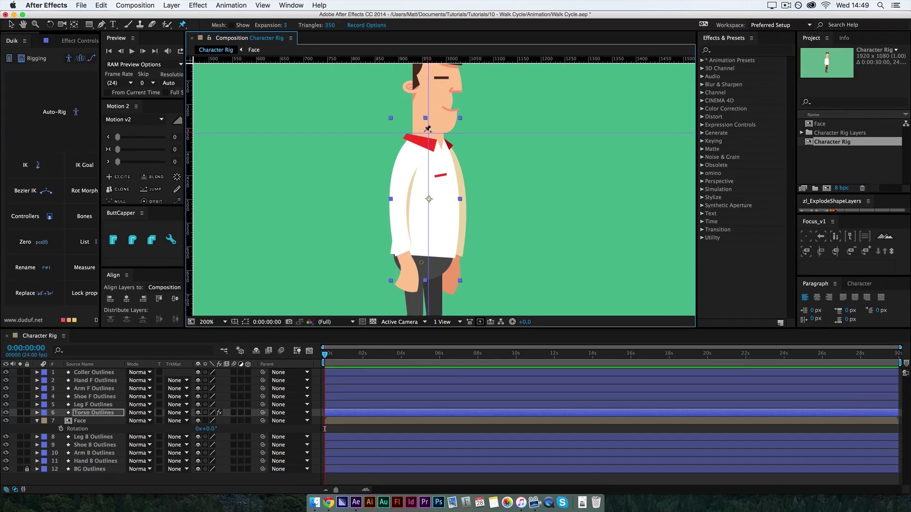
pyautogui.scroll(2, 429, 129)
pyautogui.scroll(1, 412, 110)
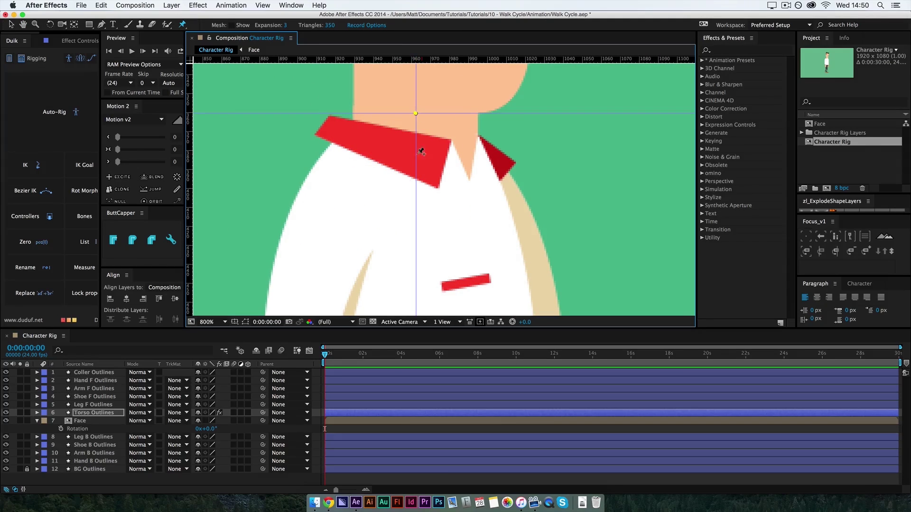
pyautogui.scroll(-3, 421, 151)
# Reveal the torso's puppet pins and create Duik bones Null 1–3 for them.
pyautogui.press('u')
pyautogui.scroll(-1, 105, 454)
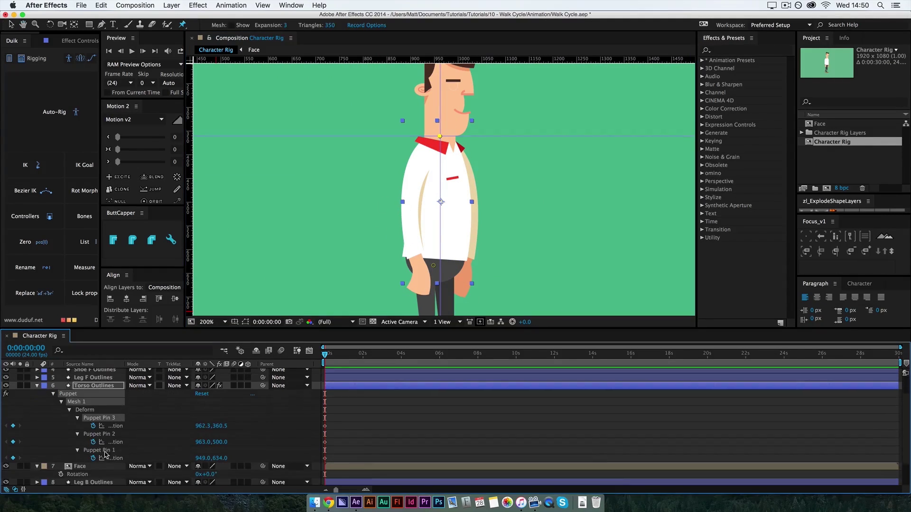
pyautogui.moveTo(100, 121); pyautogui.dragTo(215, 87)
pyautogui.click(85, 216)
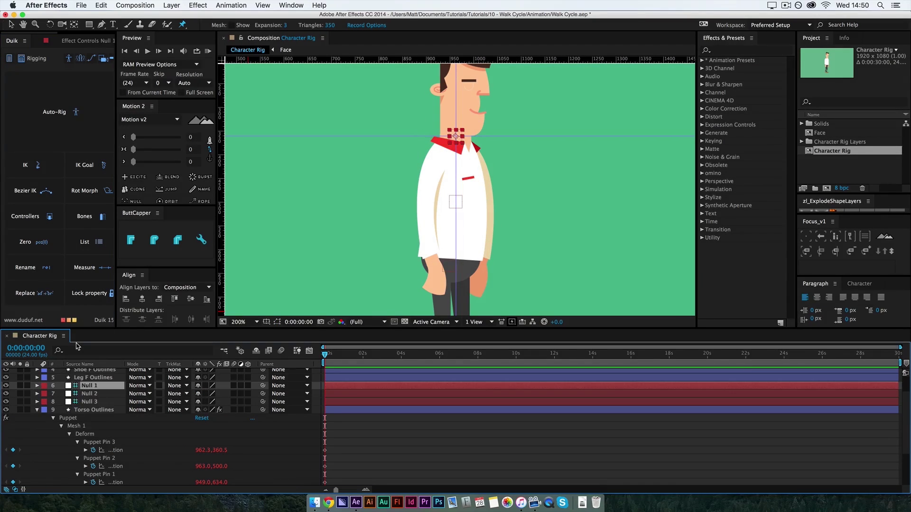
# Name the torso bone layers Neck, Spine and Hips.
pyautogui.press('Return')
pyautogui.click(108, 393)
pyautogui.press('Return')
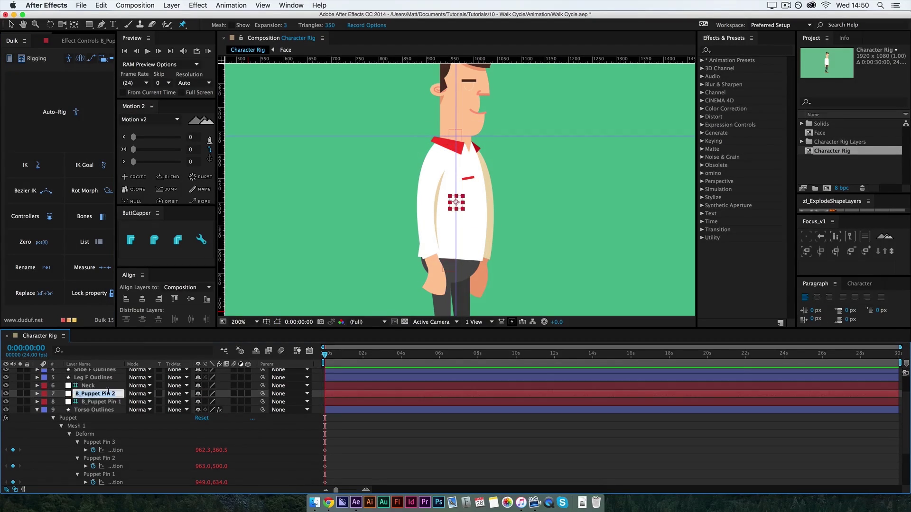
pyautogui.write('ne')
pyautogui.press('Return')
pyautogui.click(95, 402)
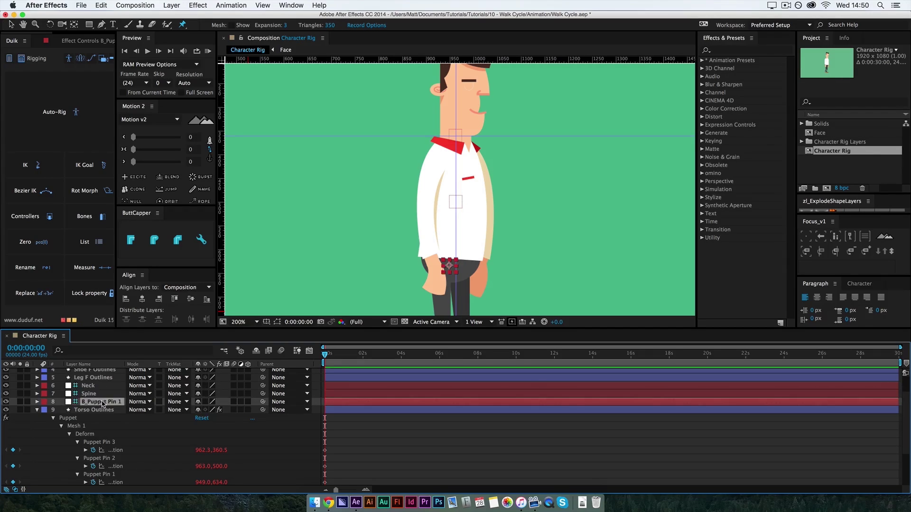
pyautogui.press('Return')
pyautogui.write('Hips')
pyautogui.press('Return')
pyautogui.click(102, 394)
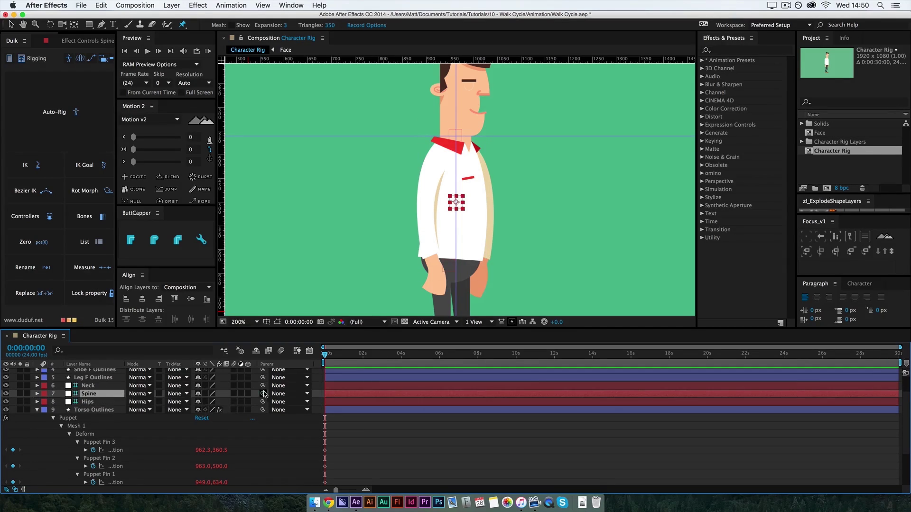
# Parent Spine to Hips and Neck to Spine, and label the torso layers yellow.
pyautogui.moveTo(263, 393); pyautogui.dragTo(87, 402)
pyautogui.click(87, 385)
pyautogui.moveTo(263, 385); pyautogui.dragTo(88, 393)
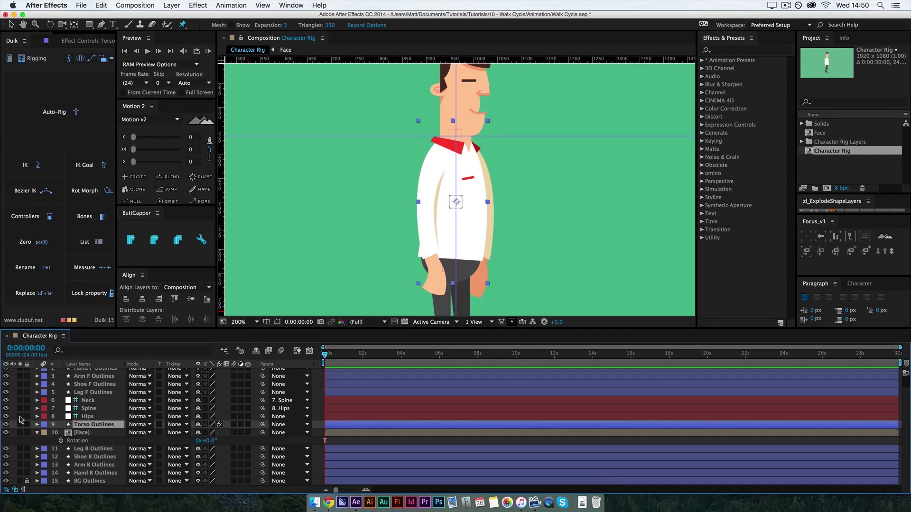
pyautogui.click(44, 400)
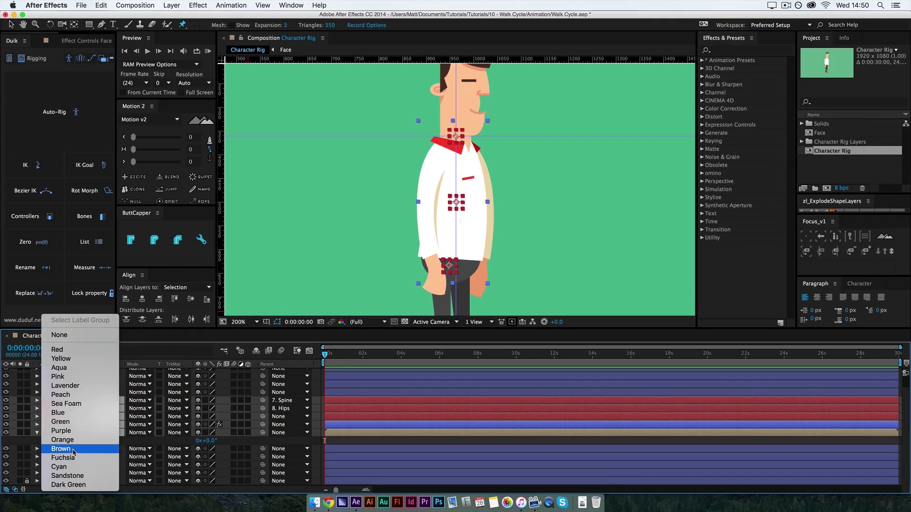
pyautogui.click(60, 359)
# Label Face red, parent it to Neck, and test by moving Neck and tilting the head.
pyautogui.click(82, 433)
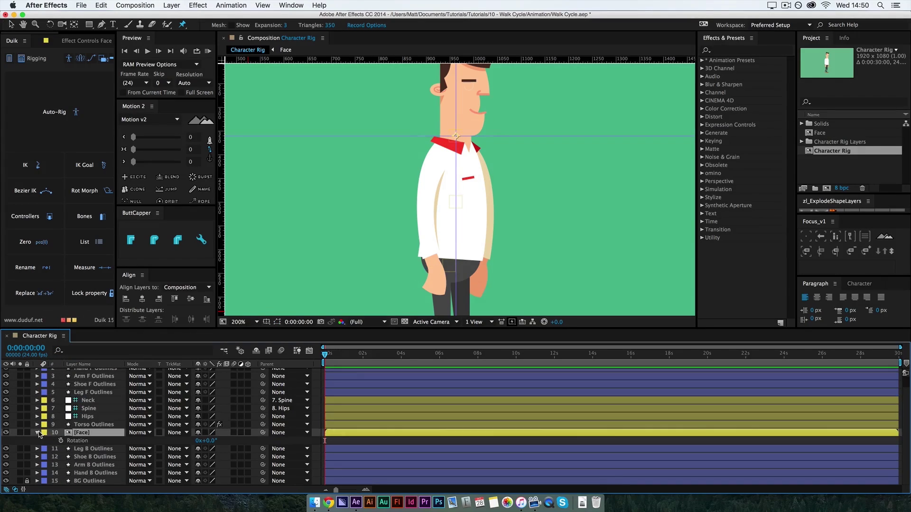
pyautogui.click(37, 433)
pyautogui.click(44, 441)
pyautogui.click(66, 351)
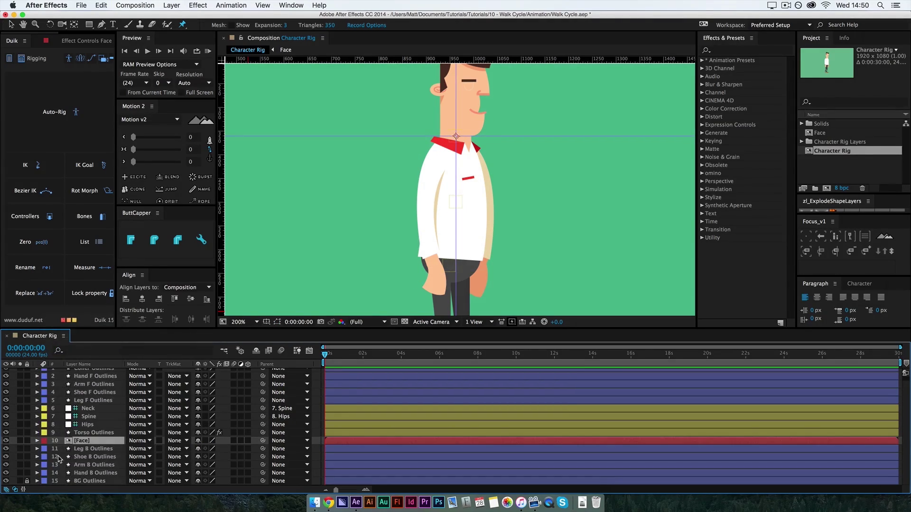
pyautogui.press('r')
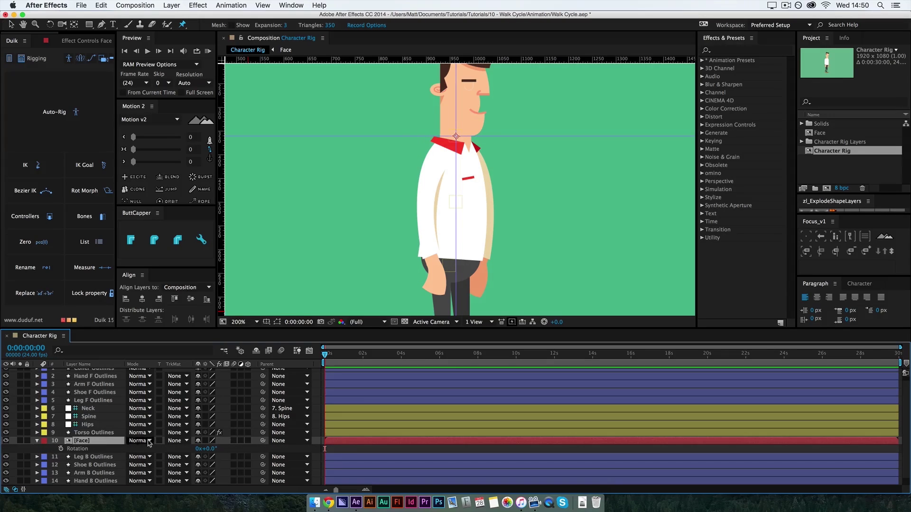
pyautogui.moveTo(263, 441)
pyautogui.mouseDown()
pyautogui.moveTo(97, 430)
pyautogui.moveTo(87, 409)
pyautogui.mouseUp()
pyautogui.click(88, 408)
pyautogui.press('v')
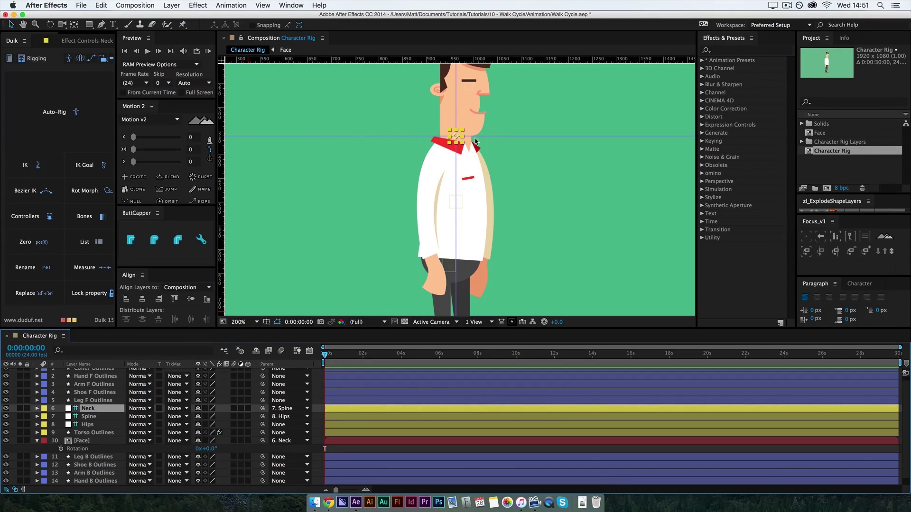
pyautogui.moveTo(481, 152); pyautogui.dragTo(402, 122)
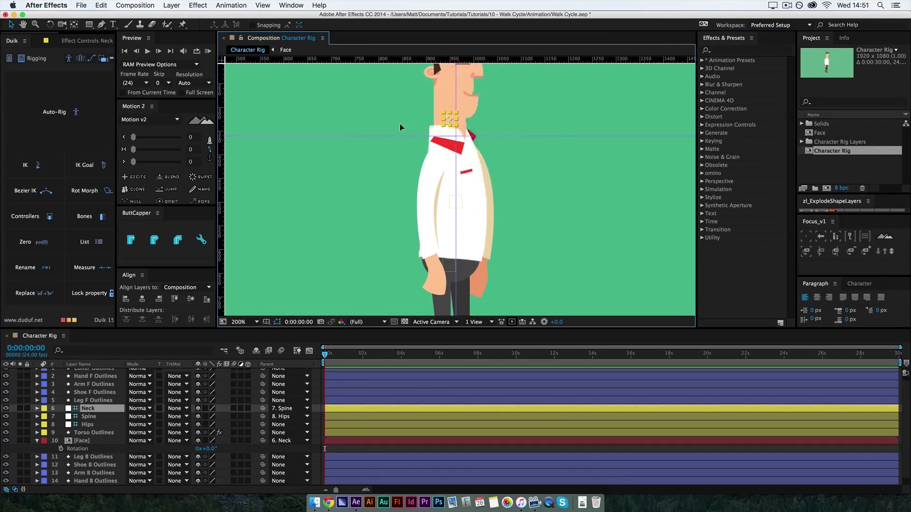
pyautogui.moveTo(206, 449); pyautogui.dragTo(211, 458)
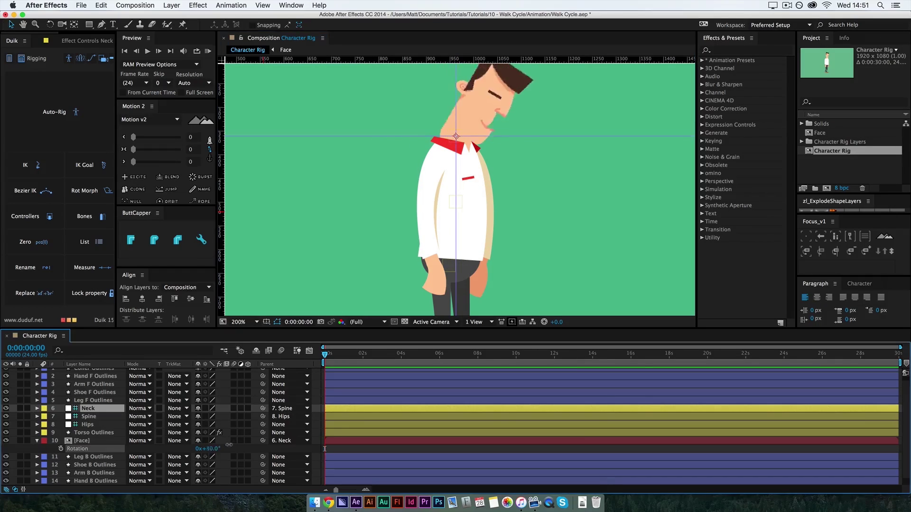
# Undo the head tilt and lock the Torso Outlines layer.
pyautogui.press('super+z')
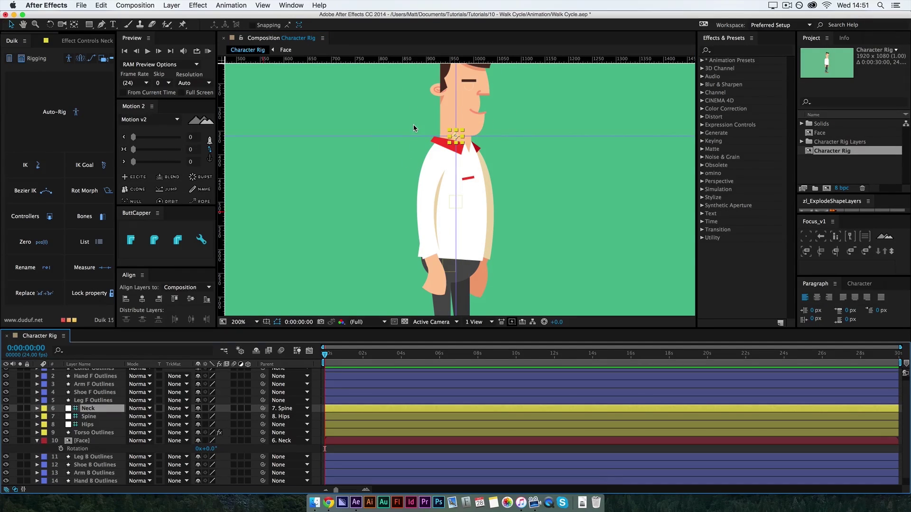
pyautogui.press('super+shift+a')
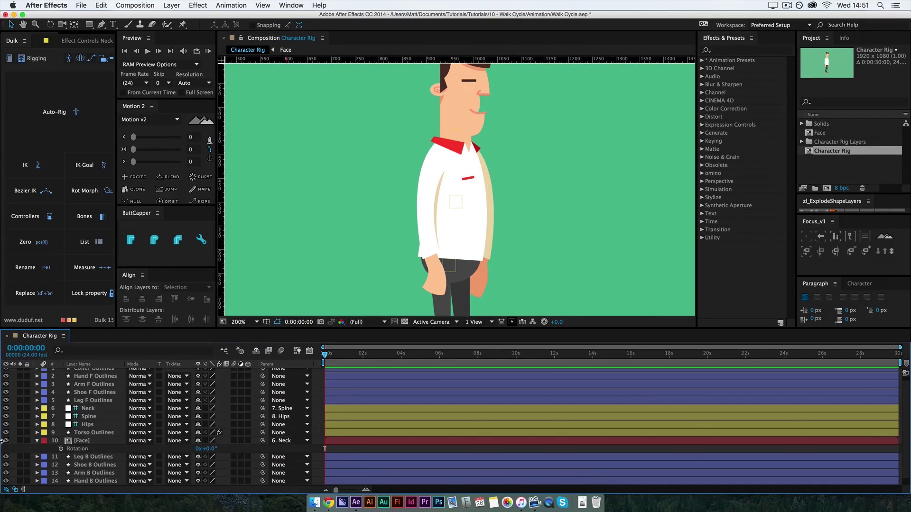
pyautogui.click(27, 433)
# Move the Hips bone to test the body rig, then select Leg F Outlines.
pyautogui.click(87, 424)
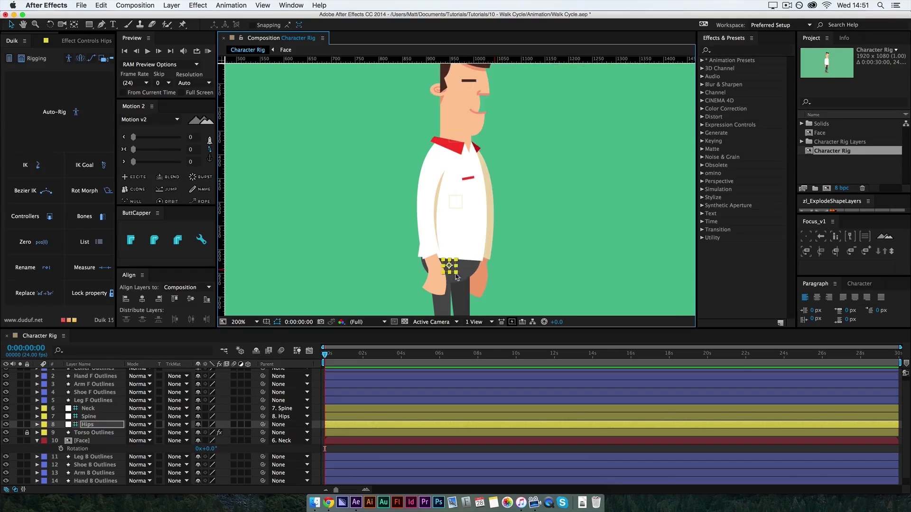
pyautogui.moveTo(475, 266)
pyautogui.mouseDown()
pyautogui.moveTo(530, 270)
pyautogui.moveTo(474, 268)
pyautogui.moveTo(455, 213)
pyautogui.mouseUp()
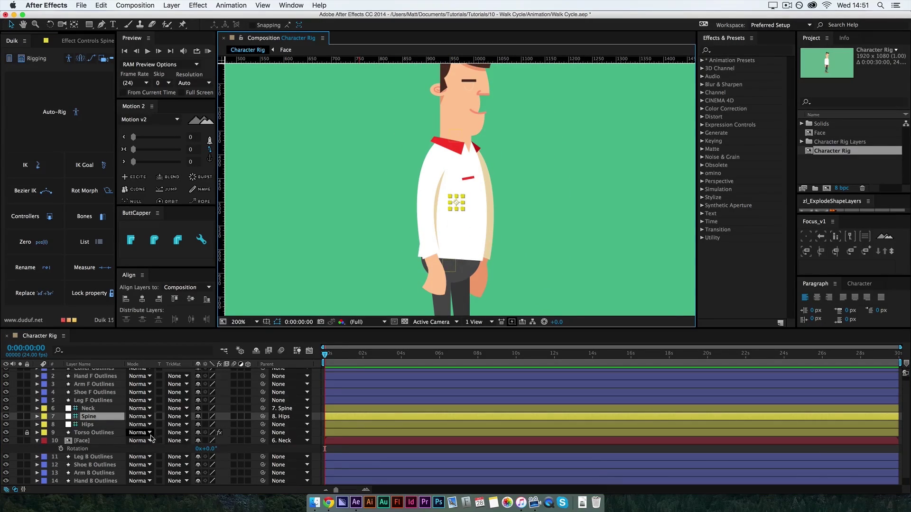
pyautogui.click(90, 400)
pyautogui.scroll(-5, 488, 144)
pyautogui.scroll(1, 513, 218)
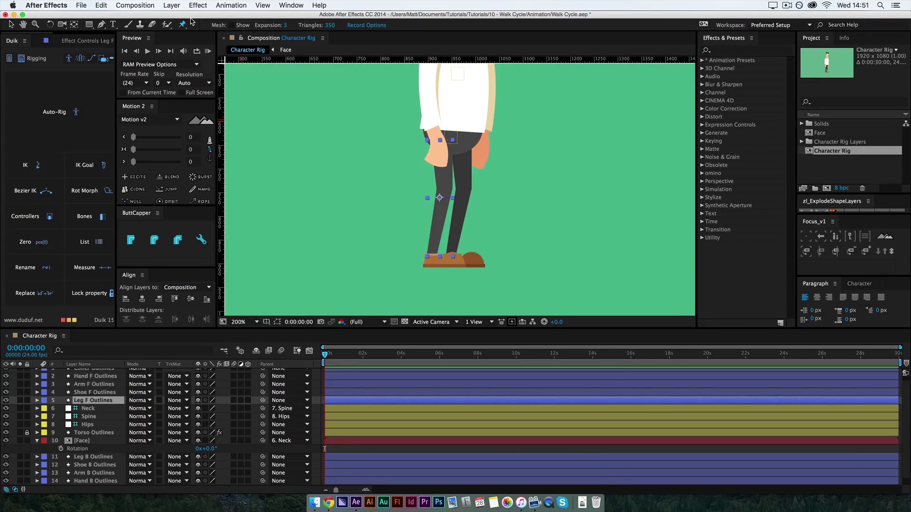
# Zoom onto the soloed Leg F Outlines and place puppet pins at hip, knee and ankle.
pyautogui.press('.')
pyautogui.press('h')
pyautogui.moveTo(415, 166); pyautogui.dragTo(418, 198)
pyautogui.press('super+p')
pyautogui.click(20, 401)
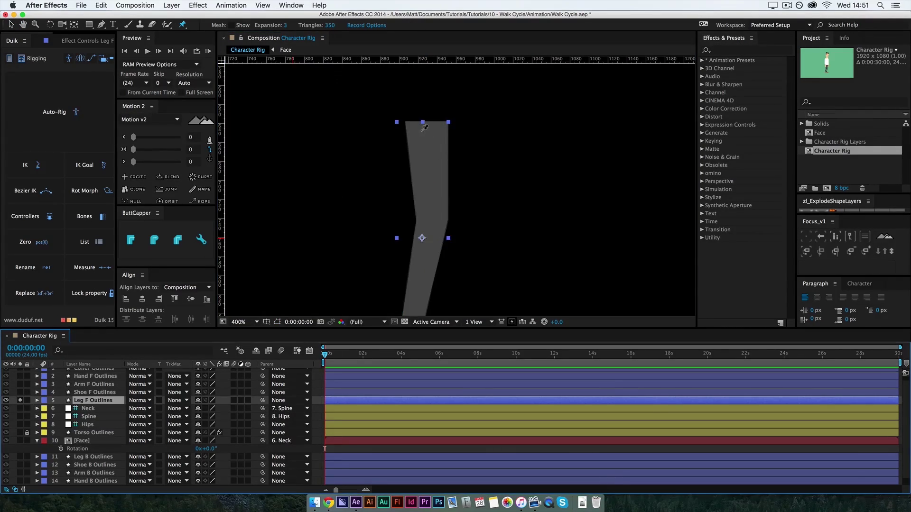
pyautogui.click(427, 129)
pyautogui.scroll(-5, 440, 244)
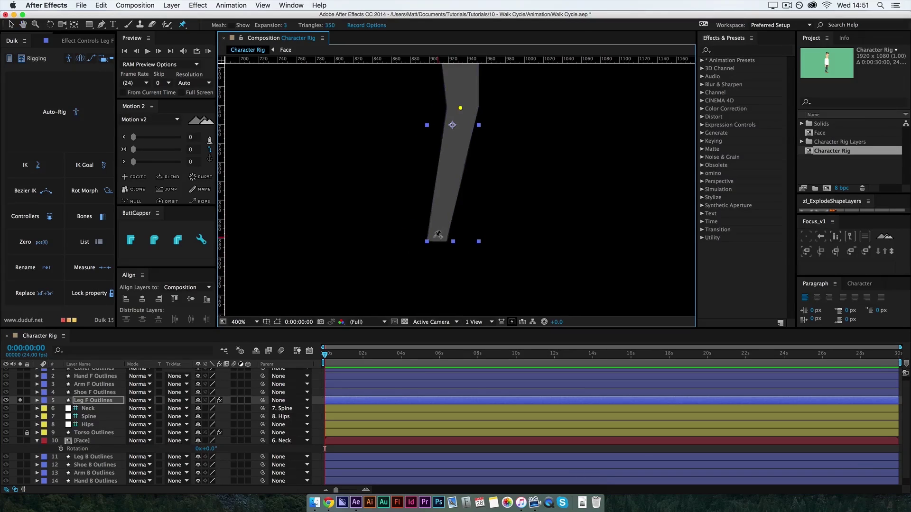
# Unsolo the leg, reveal its pins and create Duik bones B_Puppet Pin 1–3.
pyautogui.click(20, 401)
pyautogui.press('u')
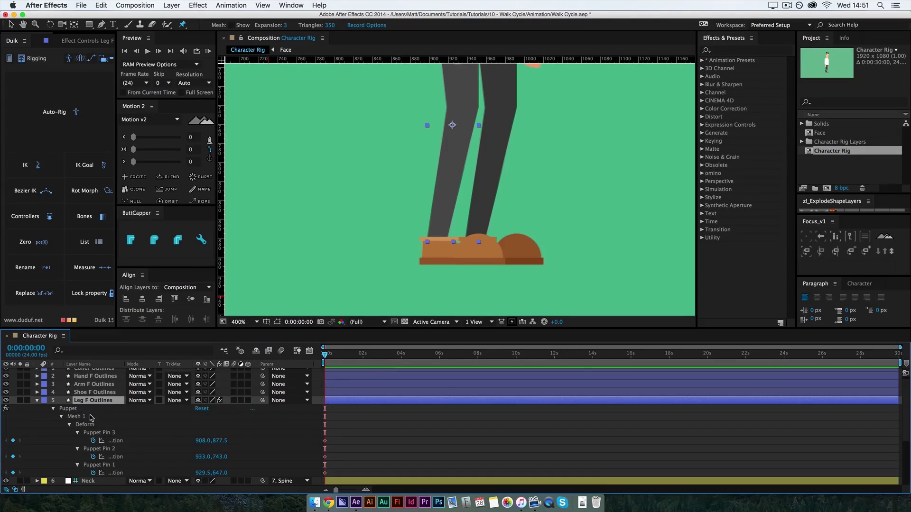
pyautogui.click(84, 217)
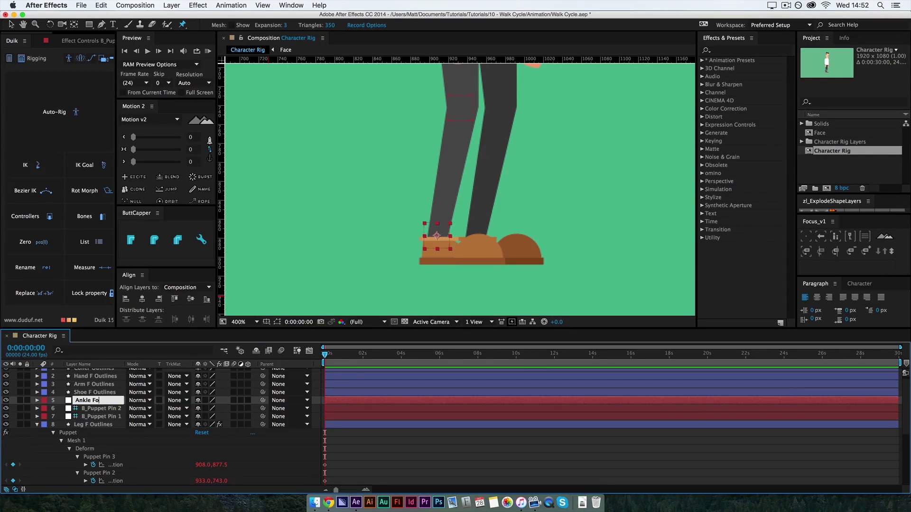
# Name the leg bones Ankle Front, Knee Front and Hip Front.
pyautogui.write('ront')
pyautogui.press('Return')
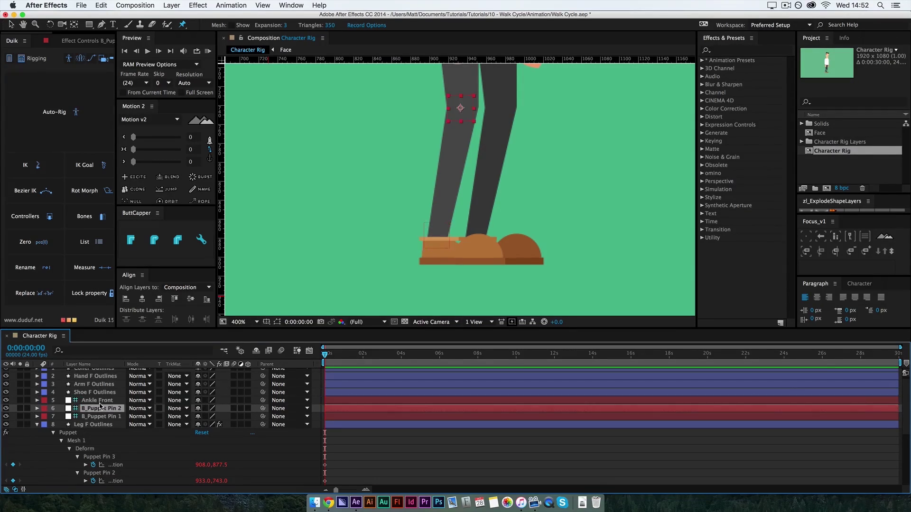
pyautogui.click(100, 407)
pyautogui.press('Return')
pyautogui.press('Return')
pyautogui.click(100, 417)
pyautogui.press('Return')
pyautogui.write('Hip Fro')
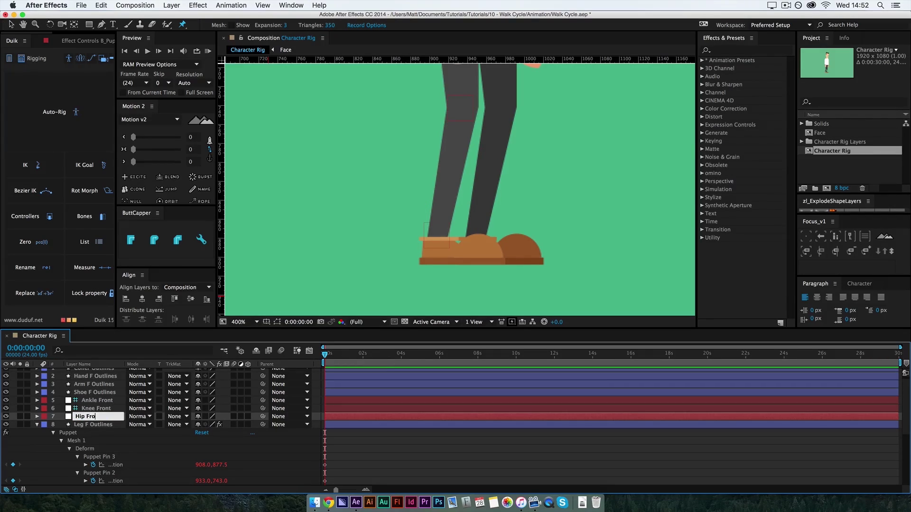
pyautogui.write('nt')
pyautogui.press('Return')
# Move Hip Front to the top and chain Ankle Front to Knee Front to Hip Front.
pyautogui.moveTo(105, 416)
pyautogui.mouseDown()
pyautogui.moveTo(97, 398)
pyautogui.moveTo(108, 421)
pyautogui.mouseUp()
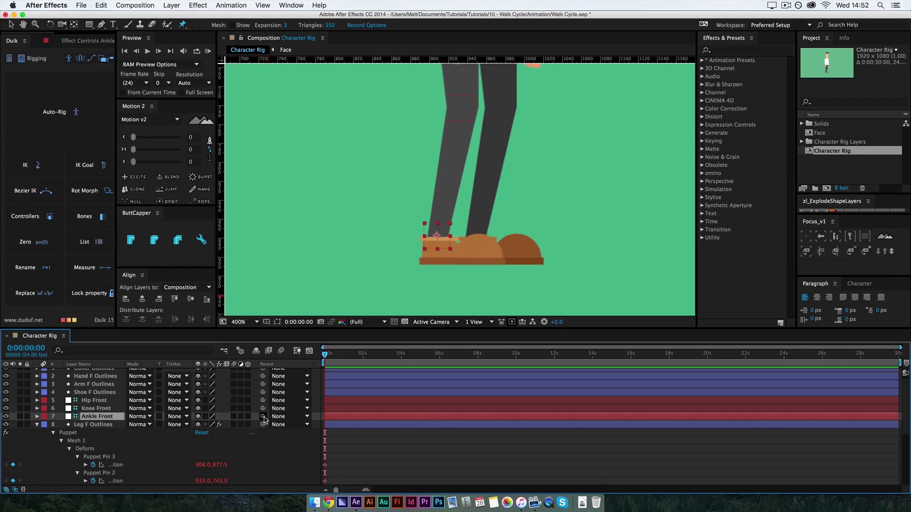
pyautogui.moveTo(212, 414); pyautogui.dragTo(98, 408)
pyautogui.moveTo(262, 408); pyautogui.dragTo(92, 400)
pyautogui.click(37, 425)
# Label the three leg bones red and the Face layer cyan.
pyautogui.click(93, 401)
pyautogui.keyDown('shift'); pyautogui.click(95, 416); pyautogui.keyUp('shift')
pyautogui.click(44, 408)
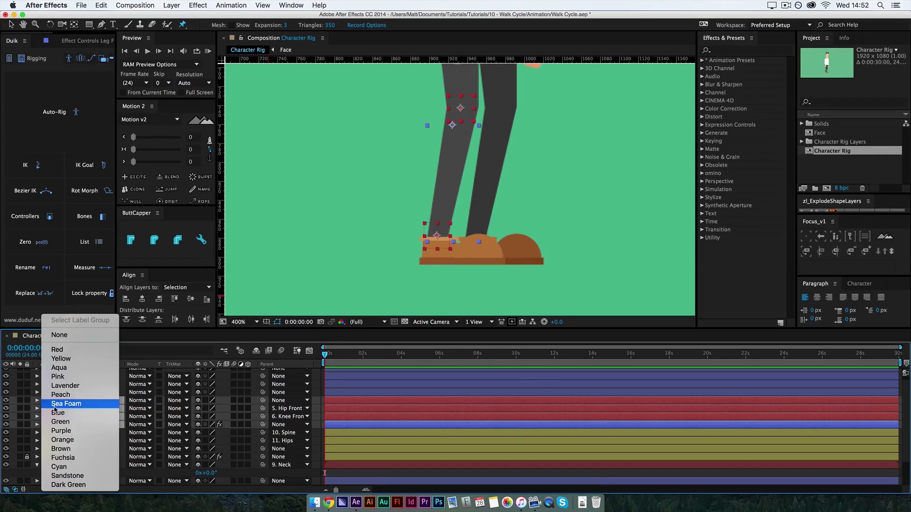
pyautogui.click(58, 351)
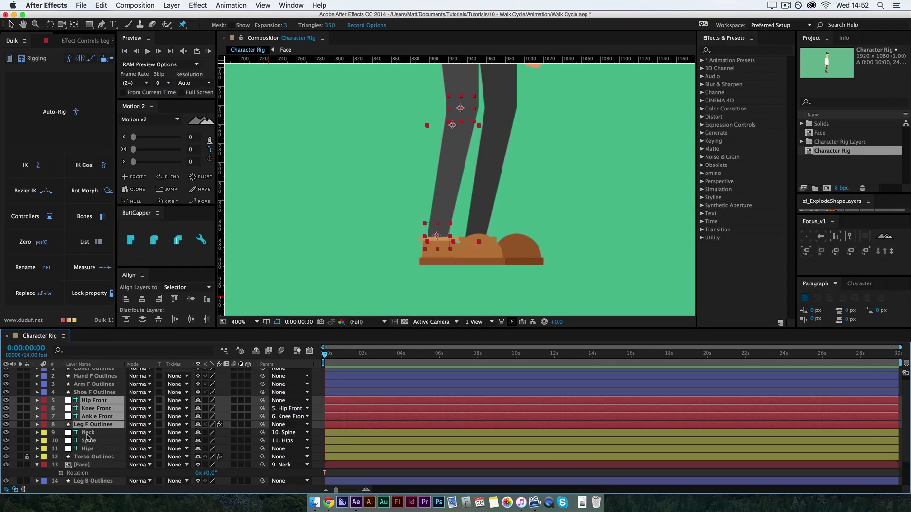
pyautogui.click(79, 468)
pyautogui.click(44, 465)
pyautogui.click(61, 470)
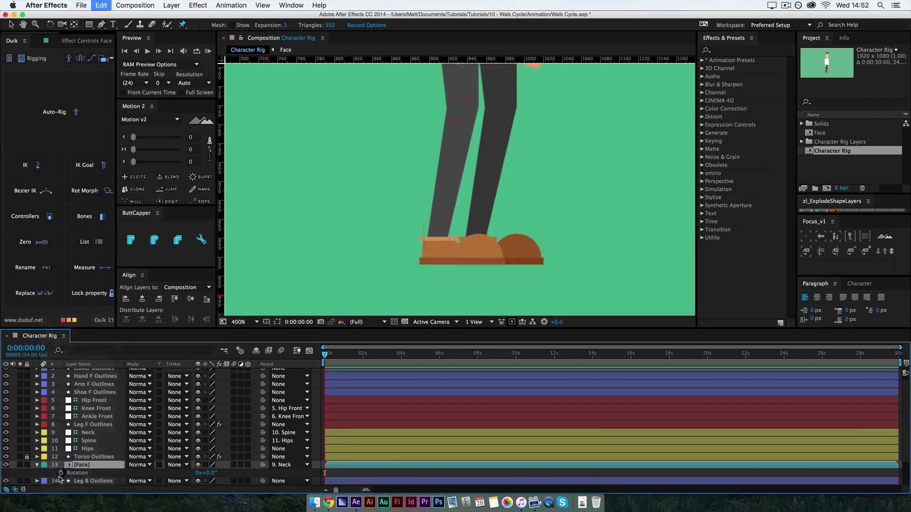
# Change Shoe F Outlines' label colour and parent it to Ankle Front.
pyautogui.click(98, 424)
pyautogui.click(97, 393)
pyautogui.click(44, 393)
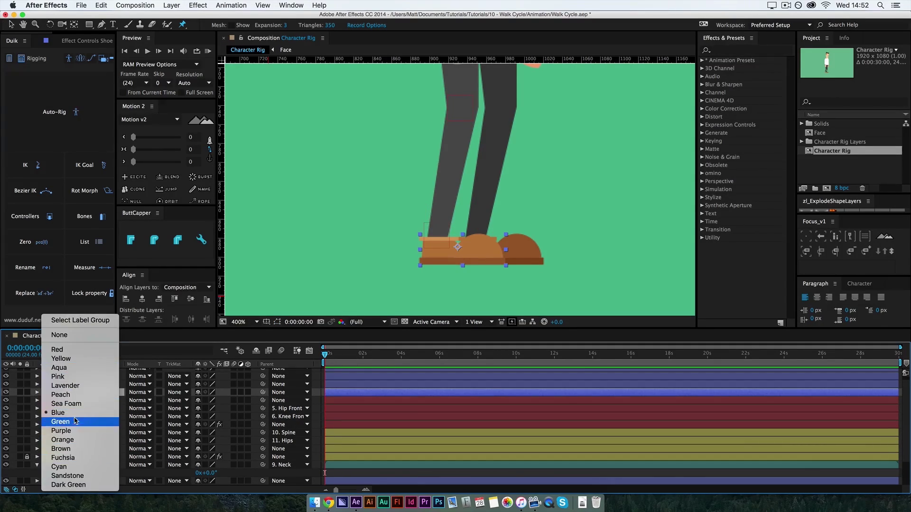
pyautogui.click(58, 350)
pyautogui.moveTo(263, 393); pyautogui.dragTo(90, 417)
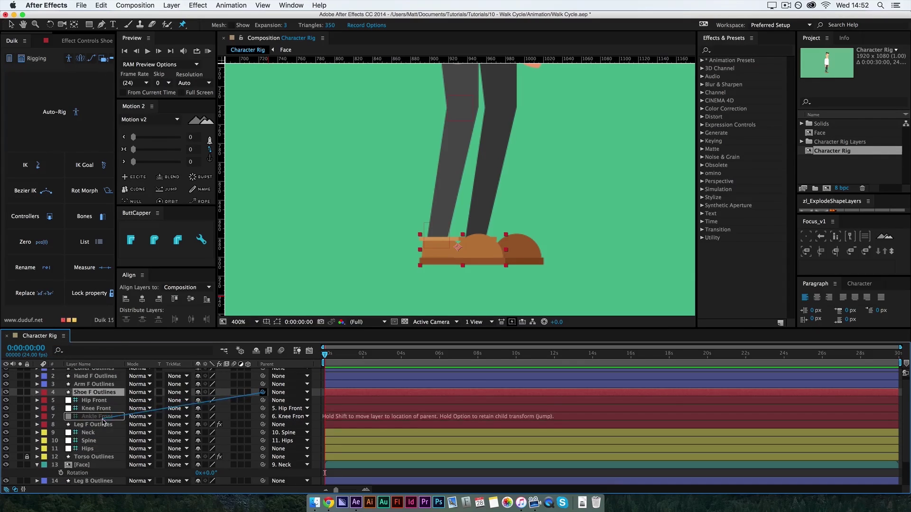
pyautogui.click(86, 417)
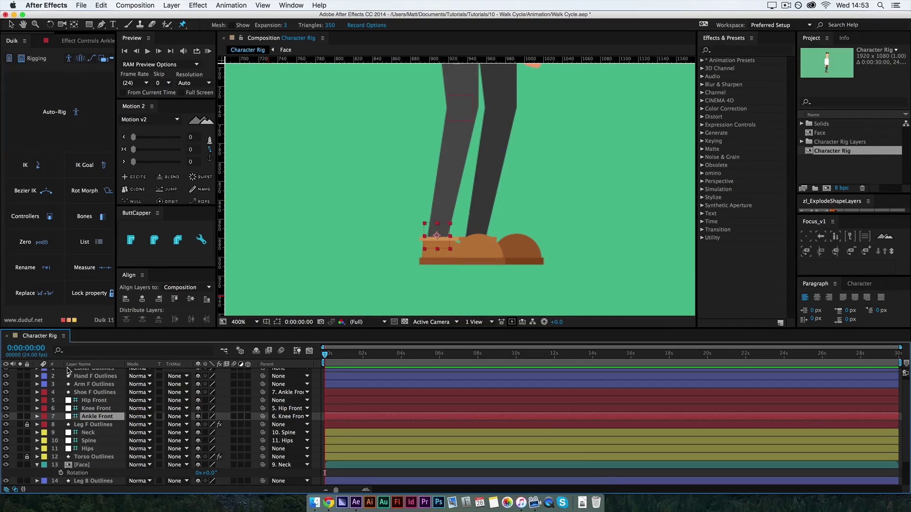
pyautogui.press(',')
# Test-drag the front ankle to check the leg bend, then undo the move.
pyautogui.press('v')
pyautogui.moveTo(442, 212)
pyautogui.mouseDown()
pyautogui.moveTo(419, 206)
pyautogui.moveTo(510, 197)
pyautogui.mouseUp()
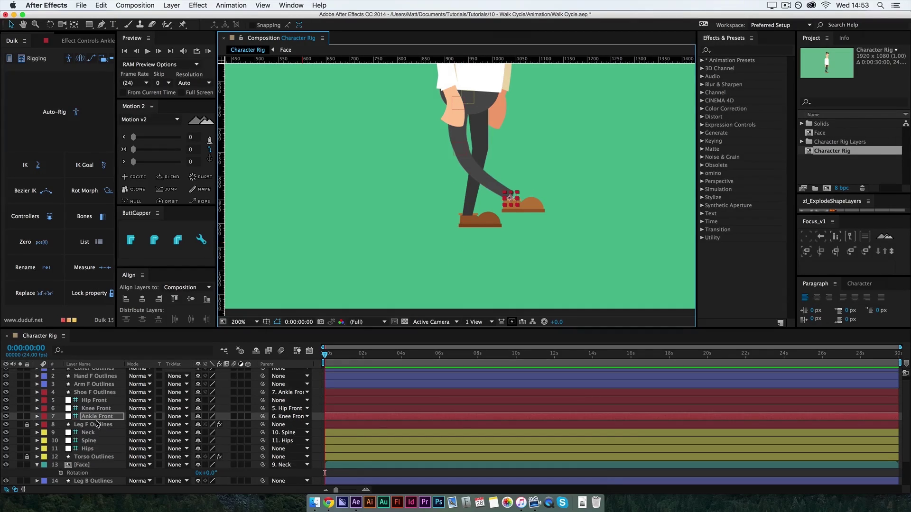
pyautogui.press('super+z')
pyautogui.press('super+z')
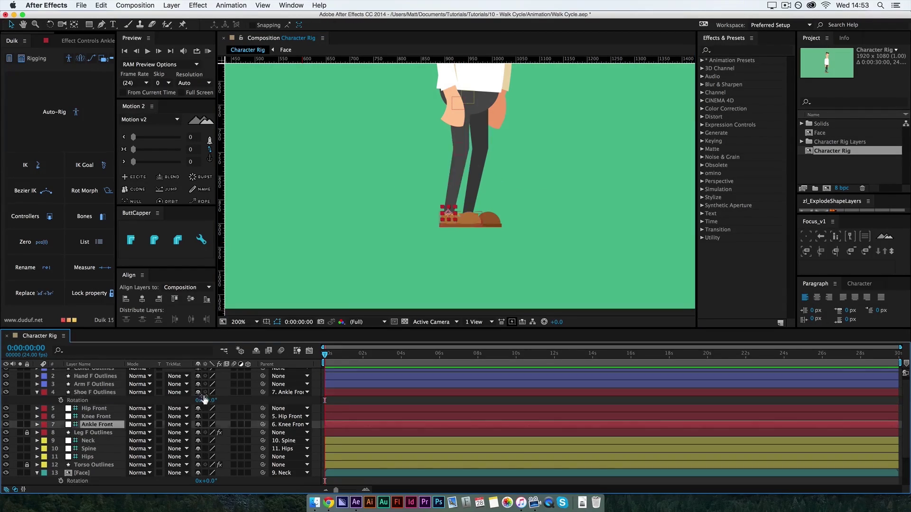
# Move Shoe F Outlines' anchor point onto the front ankle.
pyautogui.press('.')
pyautogui.press('.')
pyautogui.scroll(-3, 299, 222)
pyautogui.click(93, 394)
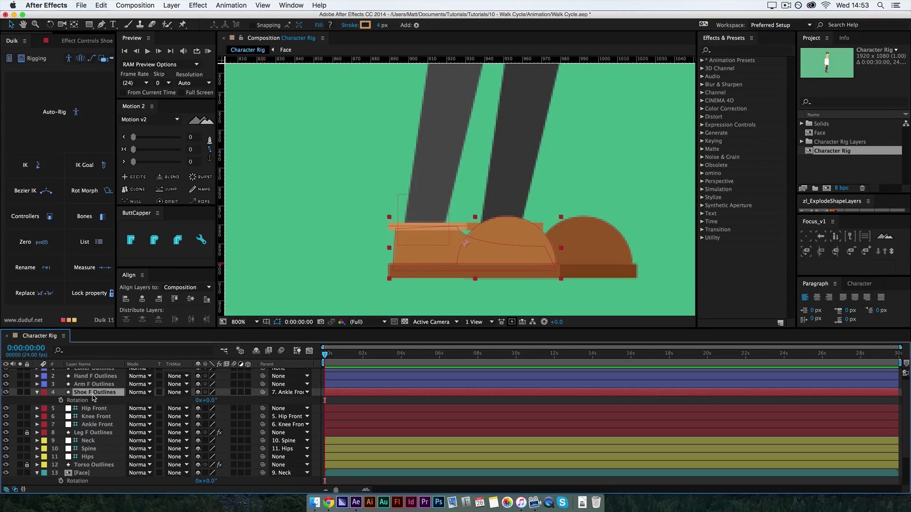
pyautogui.press('y')
pyautogui.moveTo(465, 243); pyautogui.dragTo(425, 225)
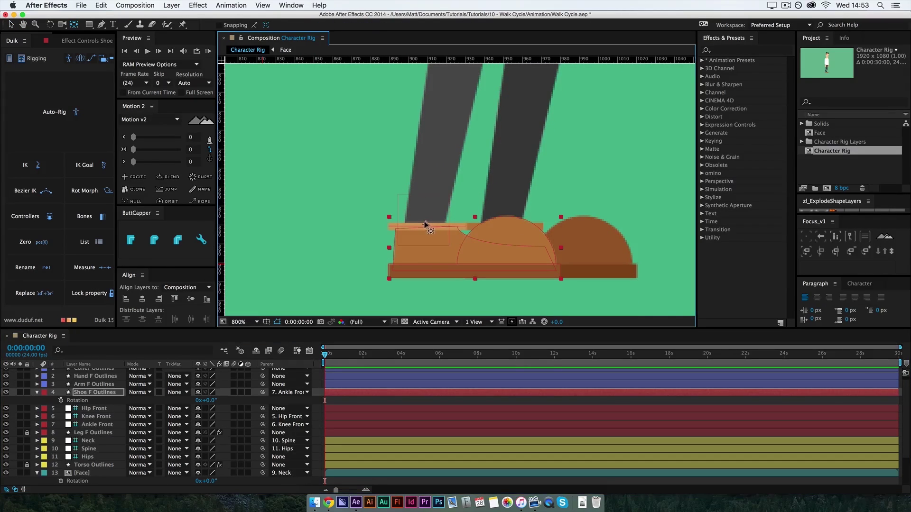
# Lift the foot via Ankle Front to check the shoe follows, then undo back to rest.
pyautogui.click(97, 425)
pyautogui.press('v')
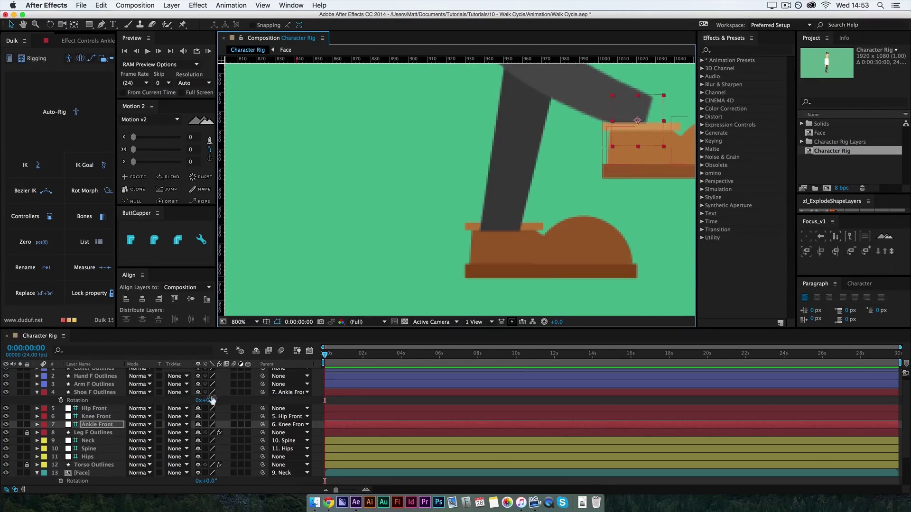
pyautogui.press(',')
pyautogui.press(',')
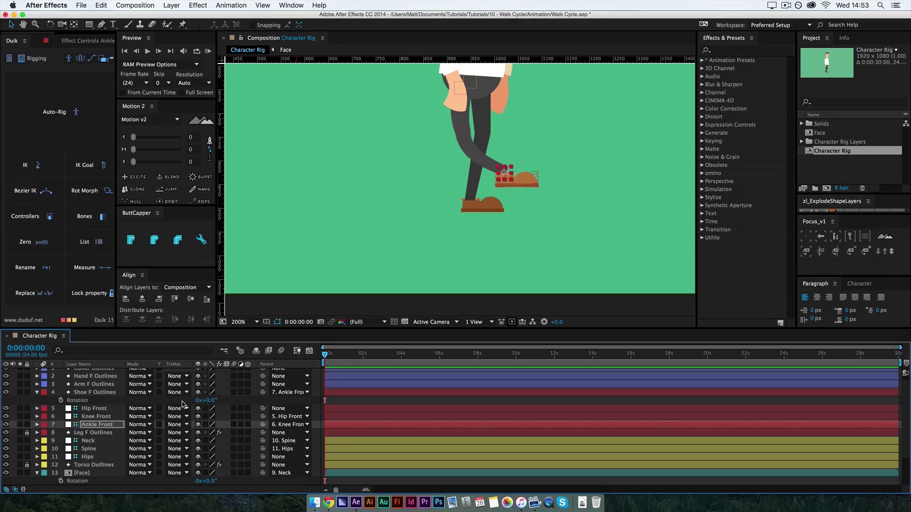
pyautogui.hotkey('ctrl', 'z')
pyautogui.click(101, 427)
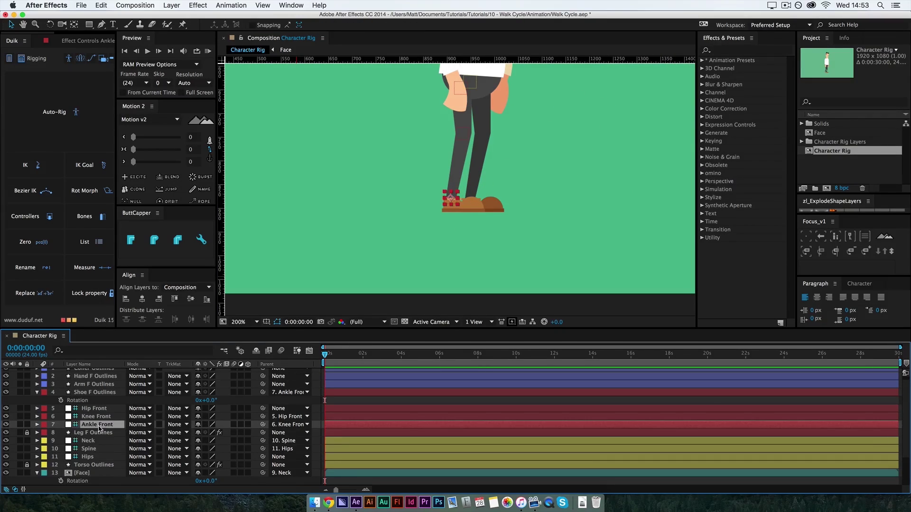
pyautogui.click(98, 393)
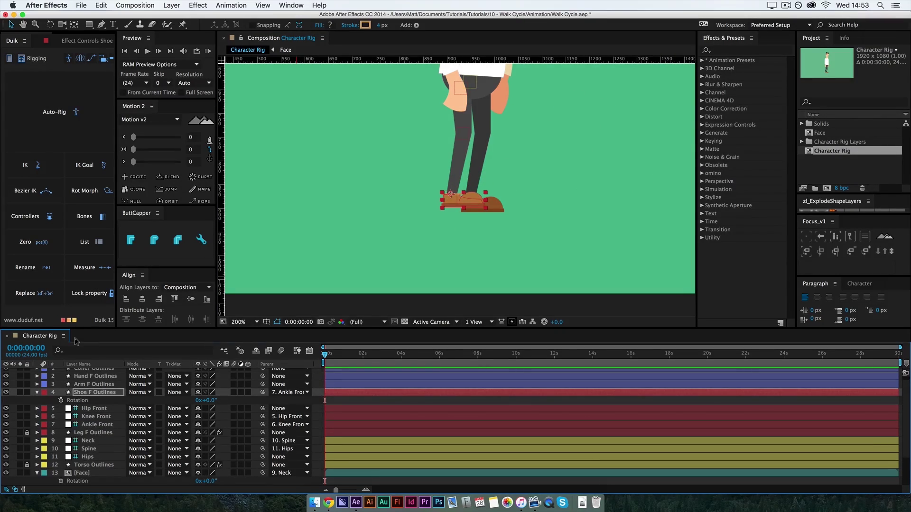
pyautogui.click(94, 426)
pyautogui.moveTo(457, 201); pyautogui.dragTo(395, 176)
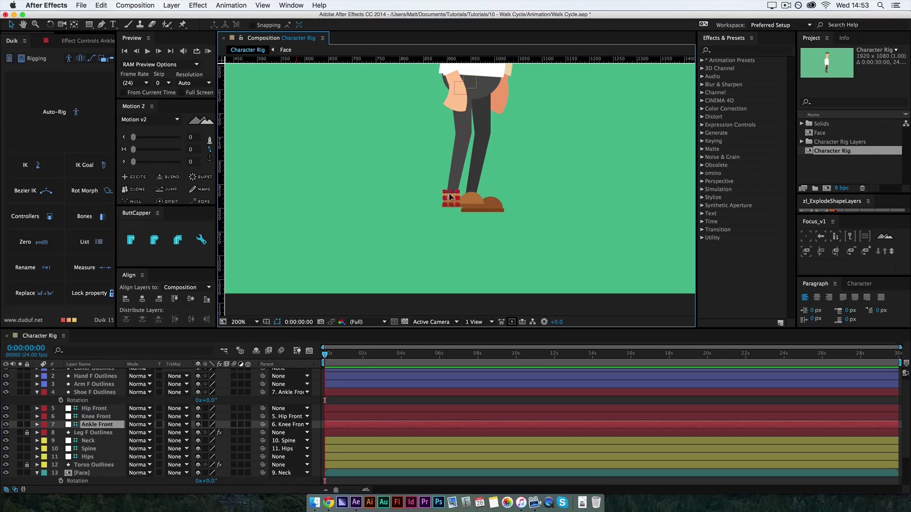
pyautogui.hotkey('ctrl', 'z')
pyautogui.scroll(1, 95, 390)
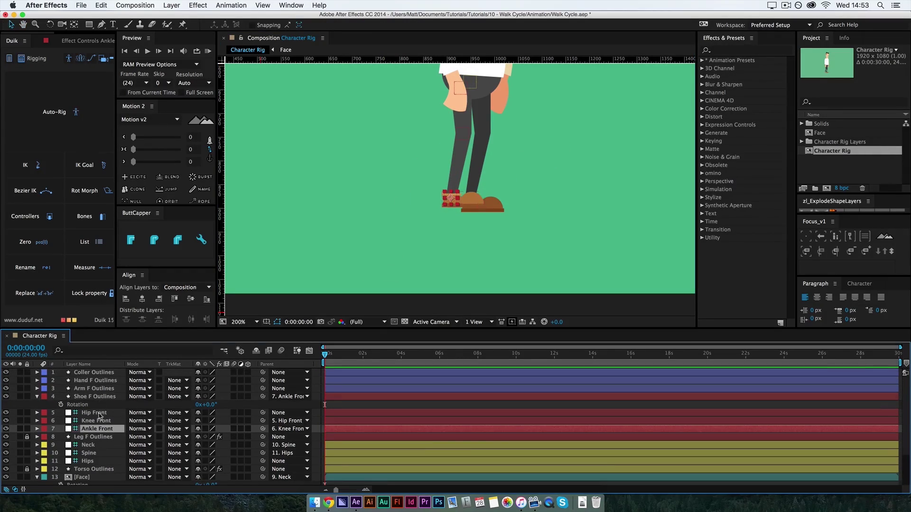
# Parent Hip Front to the Hips layer, then test-swing the knee and undo.
pyautogui.click(99, 416)
pyautogui.moveTo(262, 412); pyautogui.dragTo(87, 461)
pyautogui.click(464, 136)
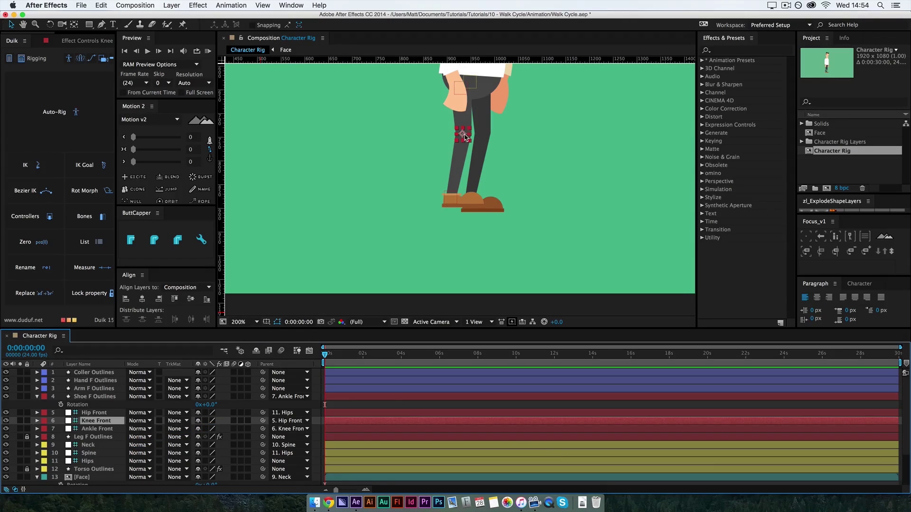
pyautogui.moveTo(464, 135); pyautogui.dragTo(514, 135)
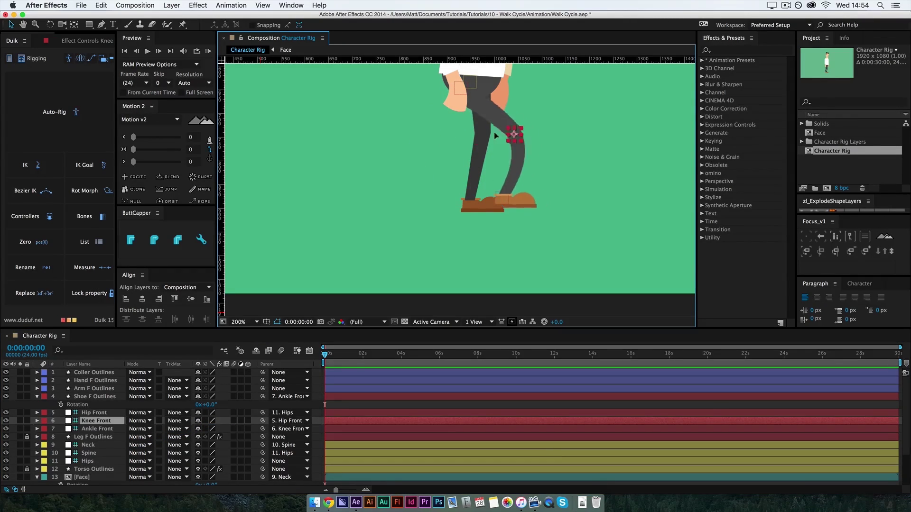
pyautogui.hotkey('ctrl', 'z')
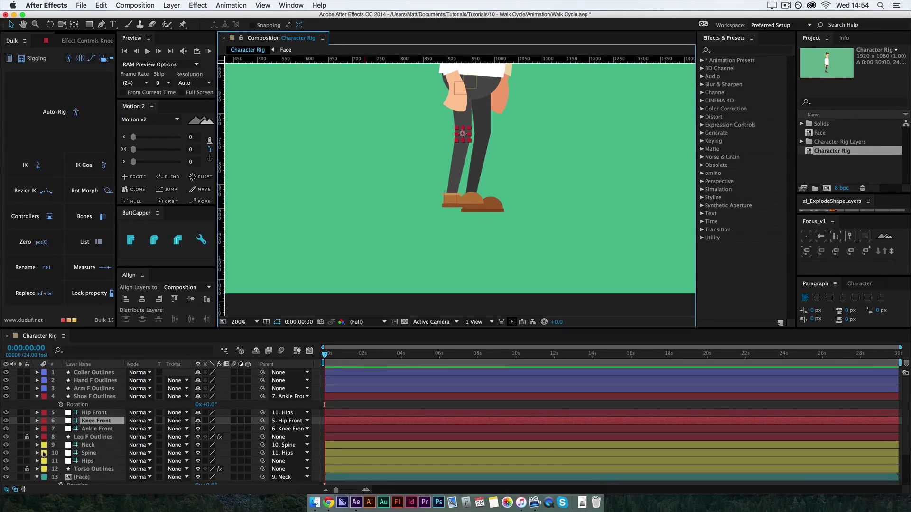
# Create a two-layer Duik IK on Hip, Knee and Ankle Front, test it, and undo.
pyautogui.click(94, 413)
pyautogui.keyDown('shift'); pyautogui.click(98, 429); pyautogui.keyUp('shift')
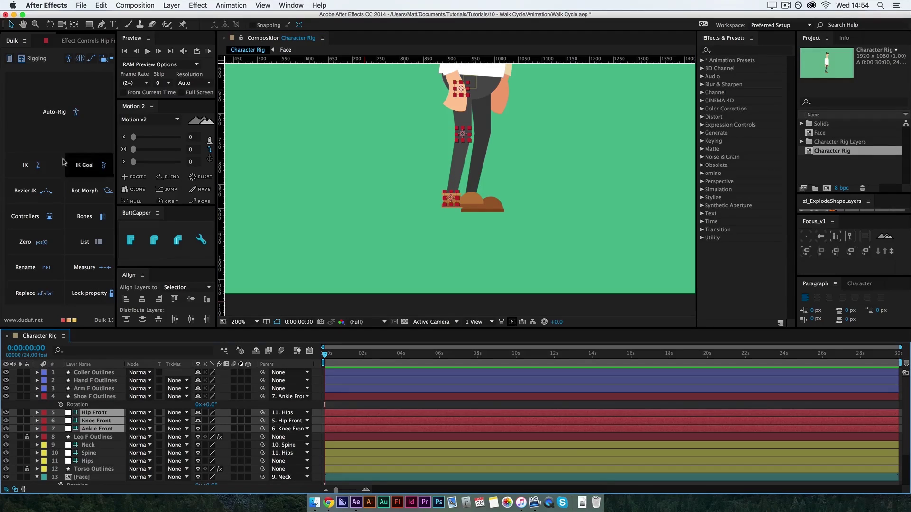
pyautogui.click(38, 165)
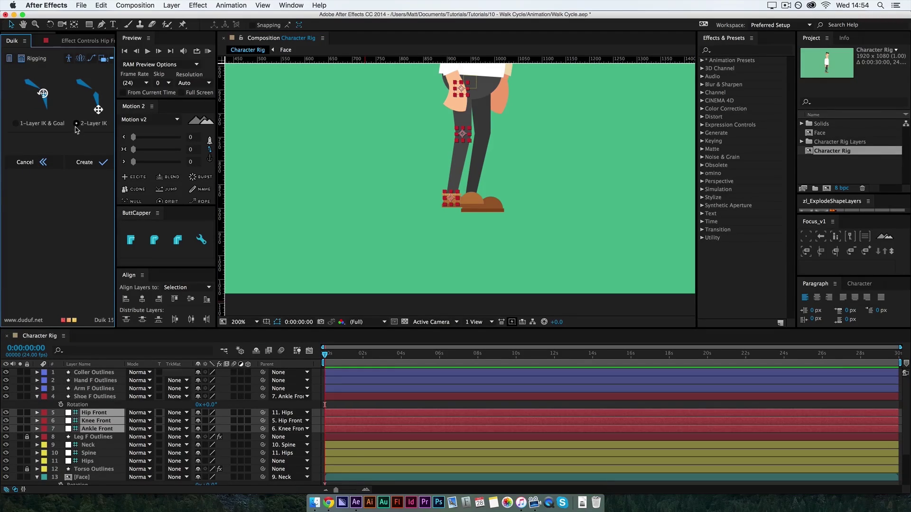
pyautogui.click(77, 123)
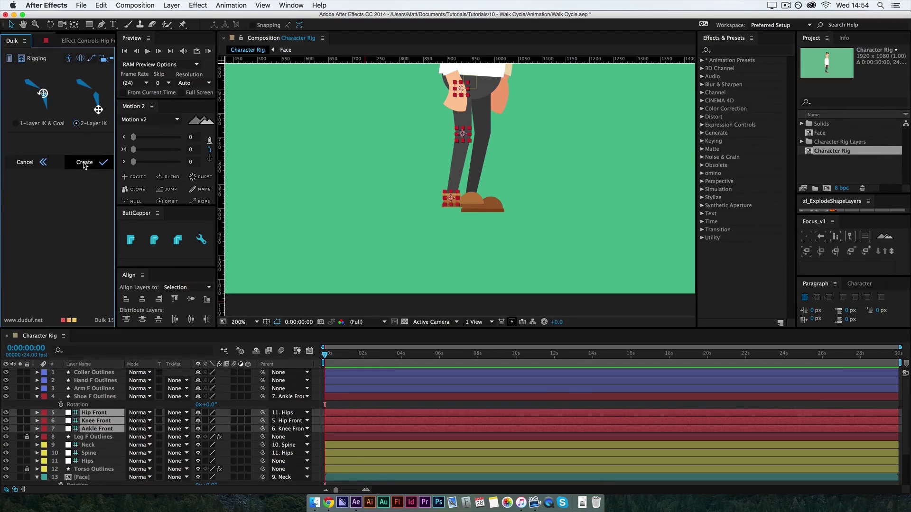
pyautogui.click(82, 163)
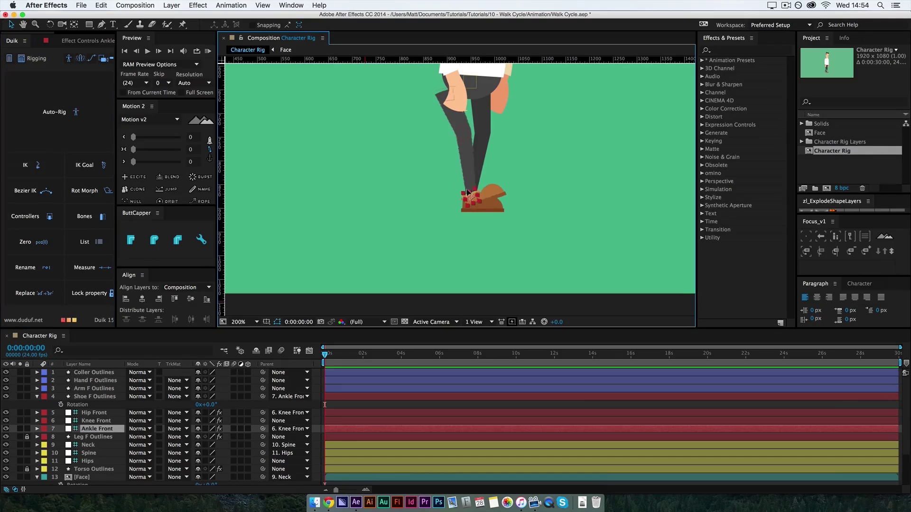
pyautogui.moveTo(451, 197)
pyautogui.mouseDown()
pyautogui.moveTo(465, 163)
pyautogui.moveTo(428, 209)
pyautogui.mouseUp()
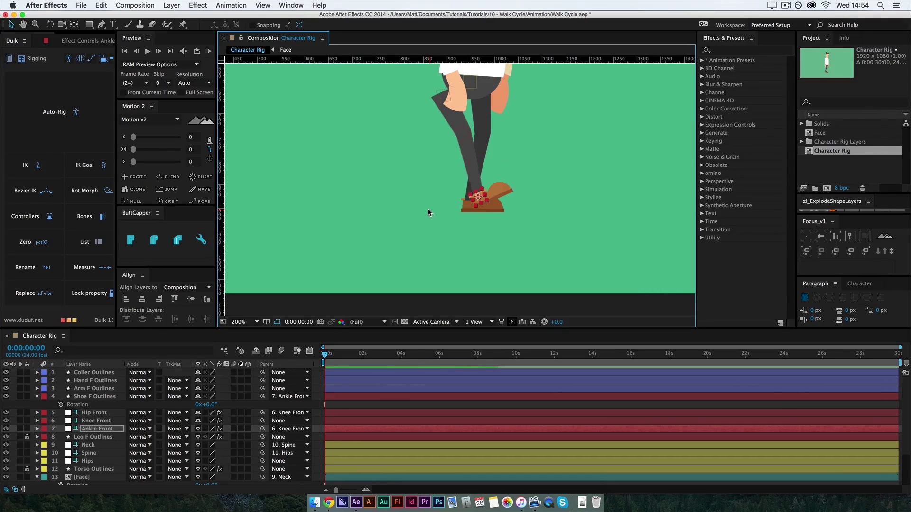
pyautogui.hotkey('ctrl', 'z')
pyautogui.hotkey('ctrl', 'z')
# Recreate the two-layer IK, test the ankle again, and undo all IK changes.
pyautogui.click(32, 165)
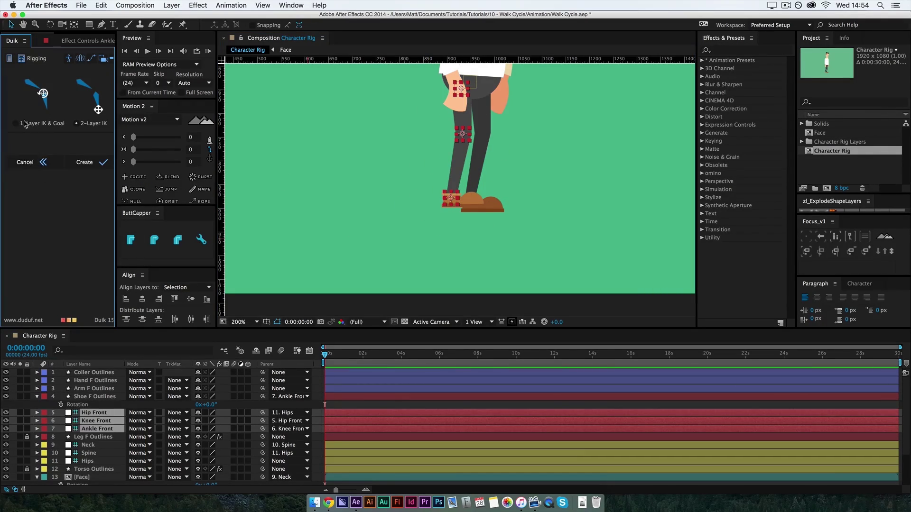
pyautogui.click(91, 163)
pyautogui.moveTo(450, 197)
pyautogui.mouseDown()
pyautogui.moveTo(456, 161)
pyautogui.moveTo(463, 182)
pyautogui.mouseUp()
pyautogui.press('super+z')
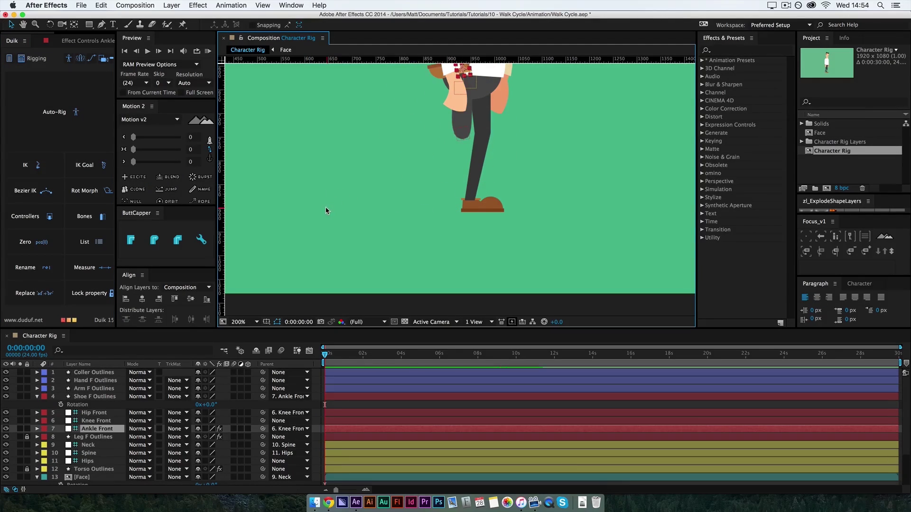
pyautogui.press('super+z')
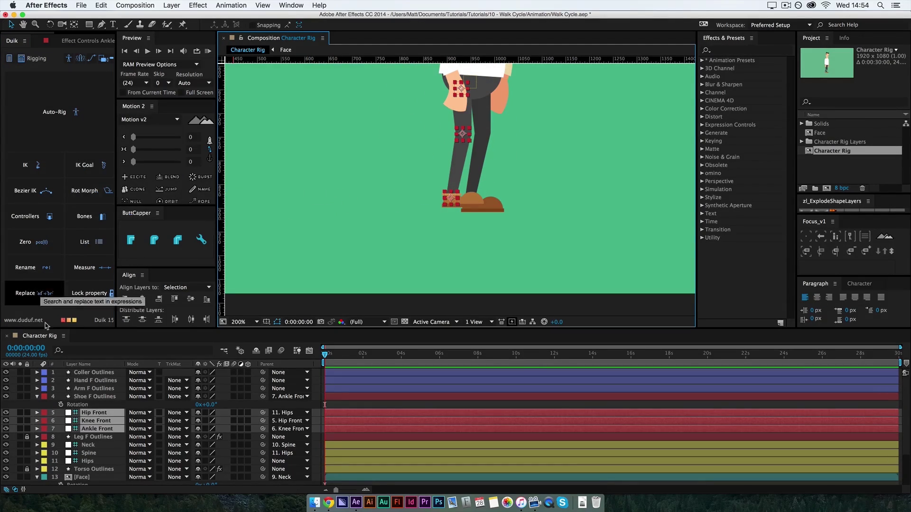
# Select Ankle Front and bring up Duik's controller settings.
pyautogui.click(95, 397)
pyautogui.click(97, 429)
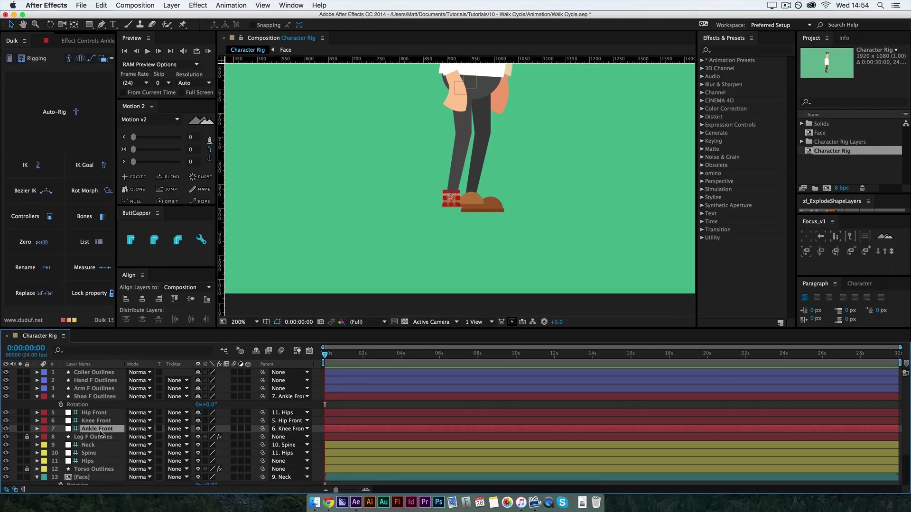
pyautogui.click(46, 219)
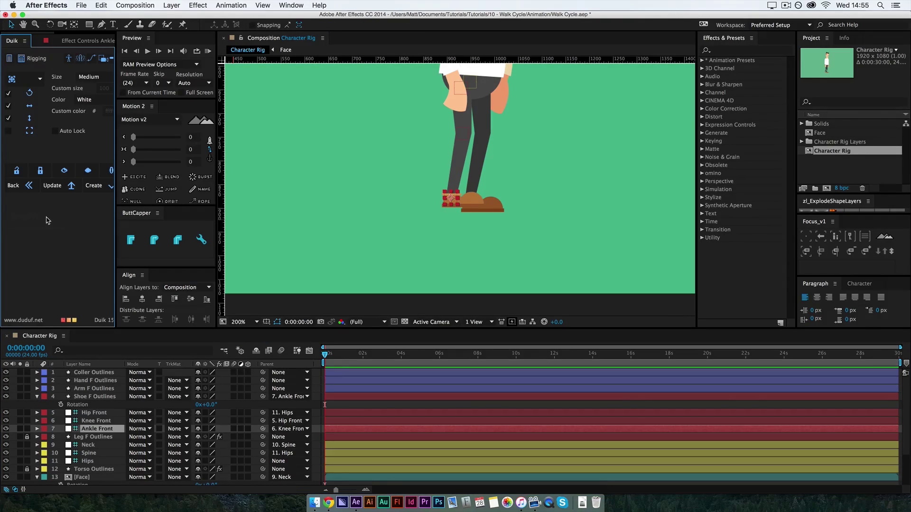
# Create a Duik controller on Ankle Front, name it Leg Front Controller, and move it below Shoe F Outlines.
pyautogui.moveTo(117, 157); pyautogui.dragTo(139, 156)
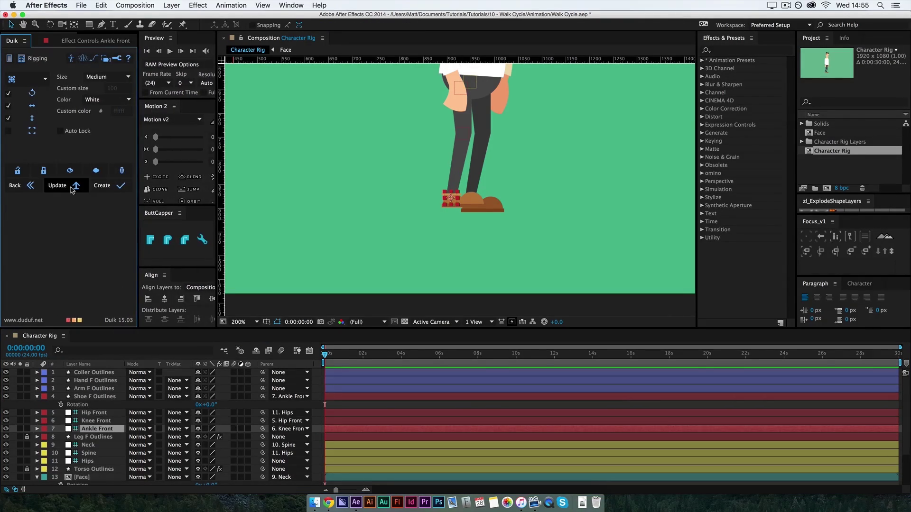
pyautogui.click(105, 185)
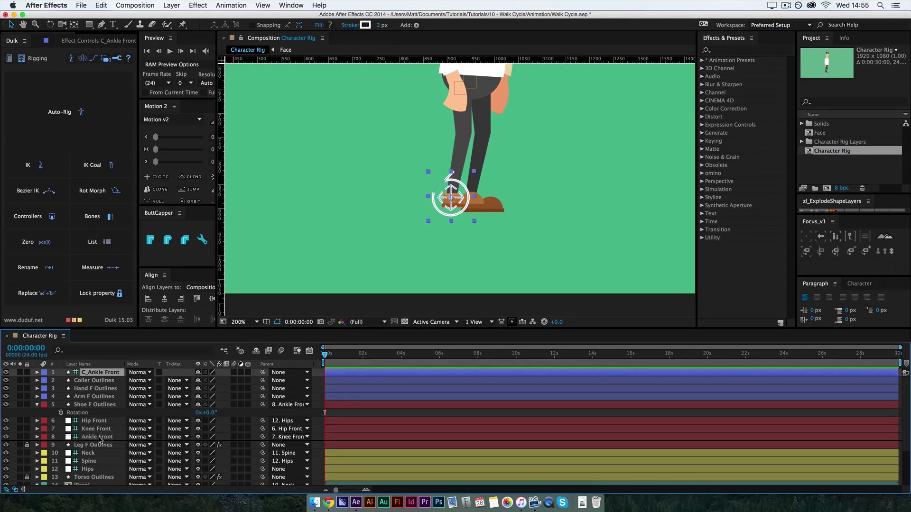
pyautogui.moveTo(100, 439)
pyautogui.mouseDown()
pyautogui.moveTo(107, 444)
pyautogui.moveTo(104, 395)
pyautogui.mouseUp()
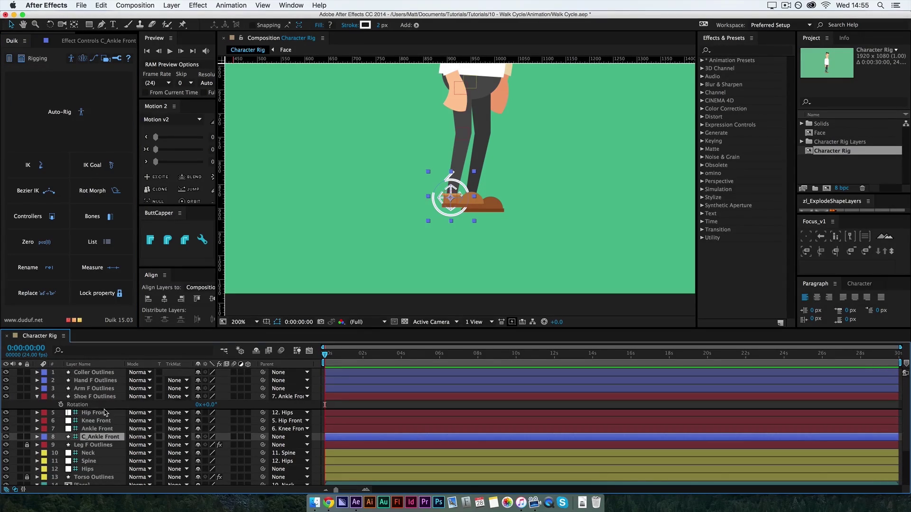
pyautogui.press('Return')
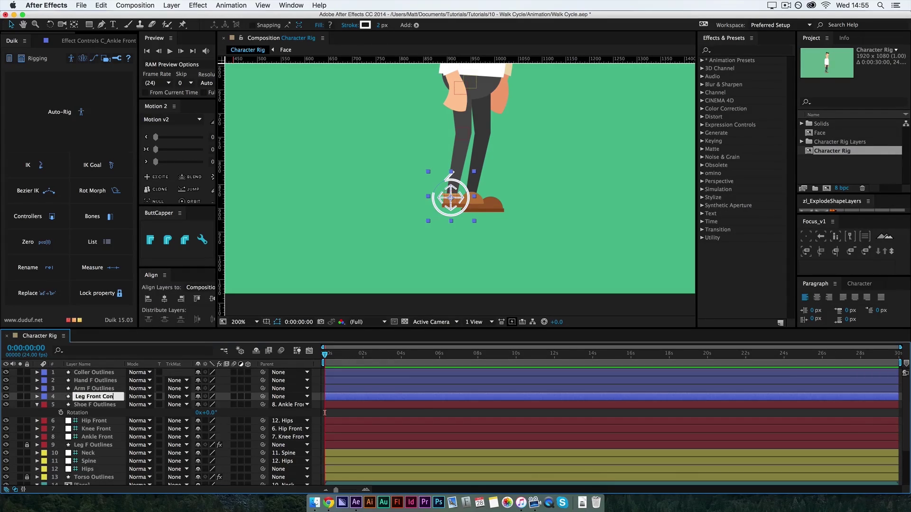
pyautogui.press('Return')
pyautogui.moveTo(100, 397); pyautogui.dragTo(100, 433)
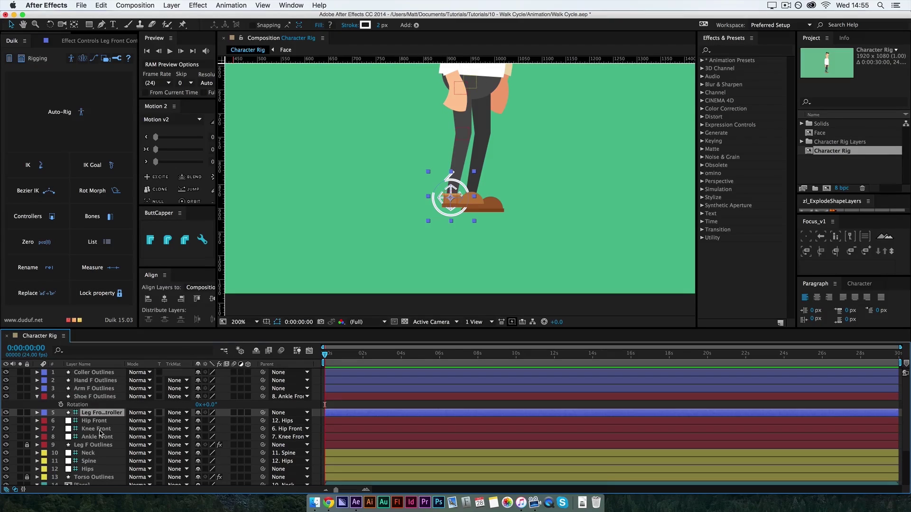
# Build a 3-layer IK from Leg Front Controller to Hip, Knee and Ankle Front, dismissing the error, then test.
pyautogui.keyDown('shift'); pyautogui.click(100, 437); pyautogui.keyUp('shift')
pyautogui.click(29, 165)
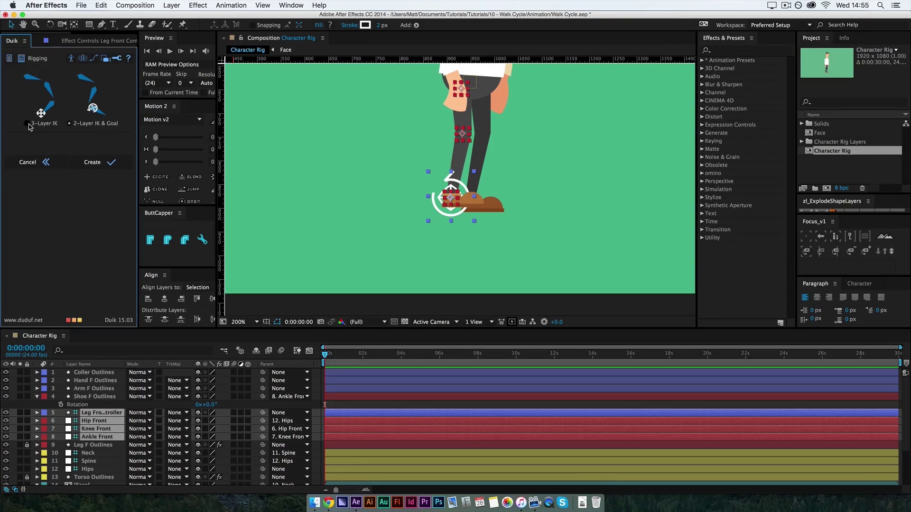
pyautogui.click(29, 124)
pyautogui.click(92, 162)
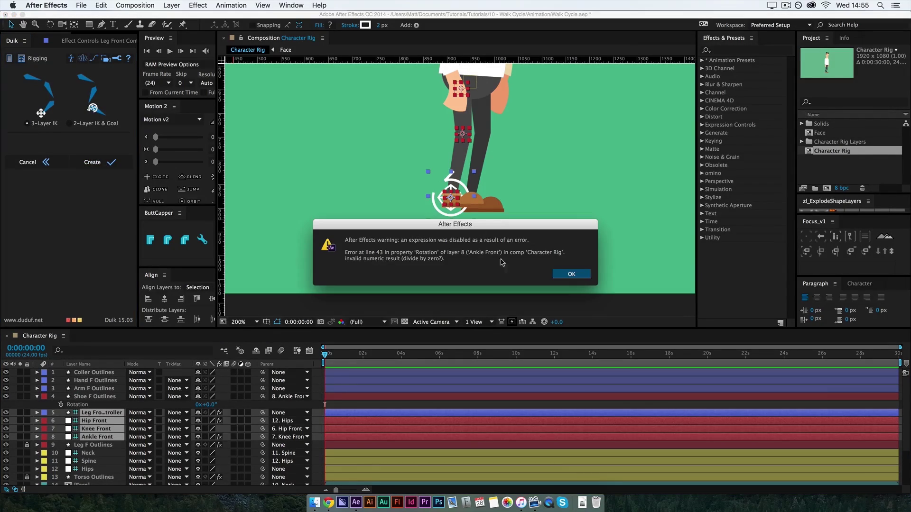
pyautogui.click(560, 275)
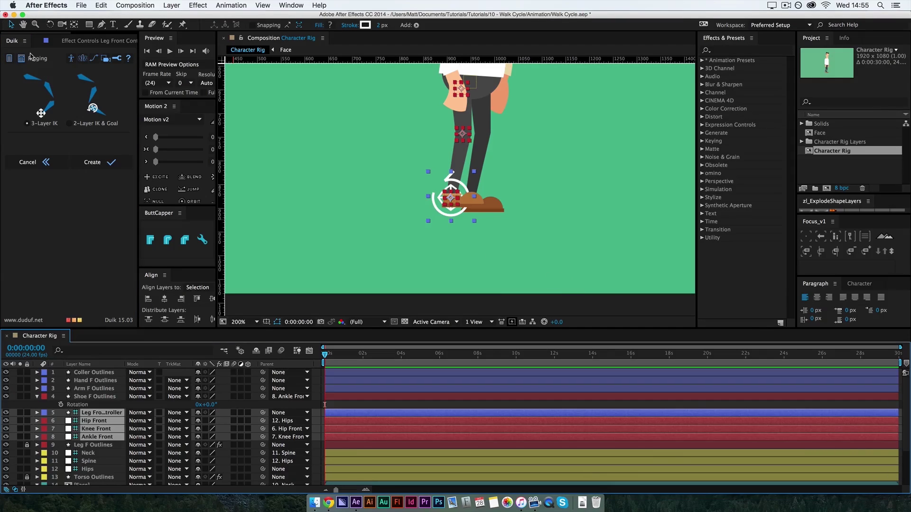
pyautogui.click(93, 163)
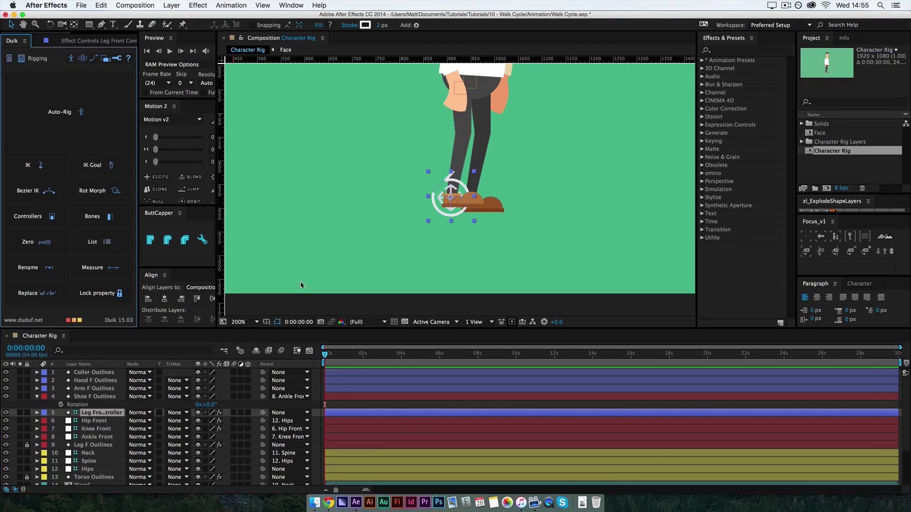
pyautogui.moveTo(436, 208)
pyautogui.mouseDown()
pyautogui.moveTo(645, 210)
pyautogui.moveTo(437, 210)
pyautogui.mouseUp()
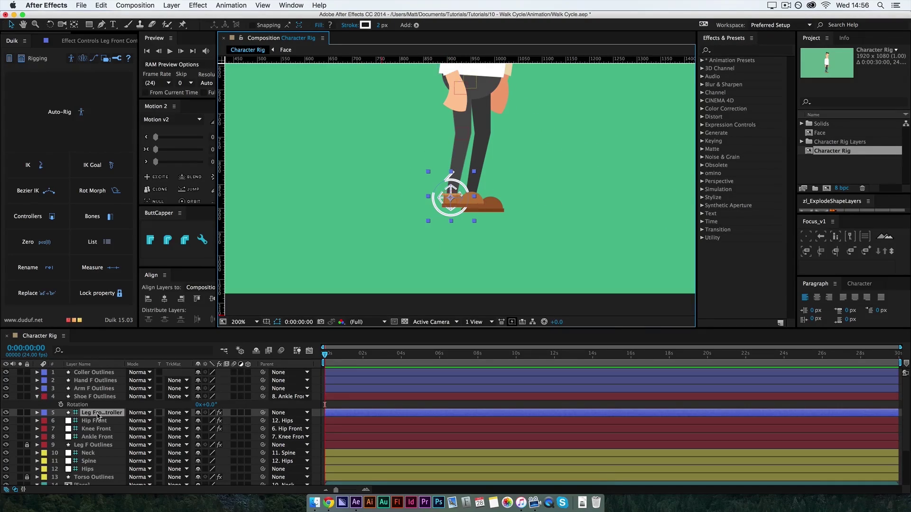
# Move Leg Front Controller above Shoe F Outlines and give it a red label.
pyautogui.moveTo(97, 416); pyautogui.dragTo(97, 394)
pyautogui.click(44, 396)
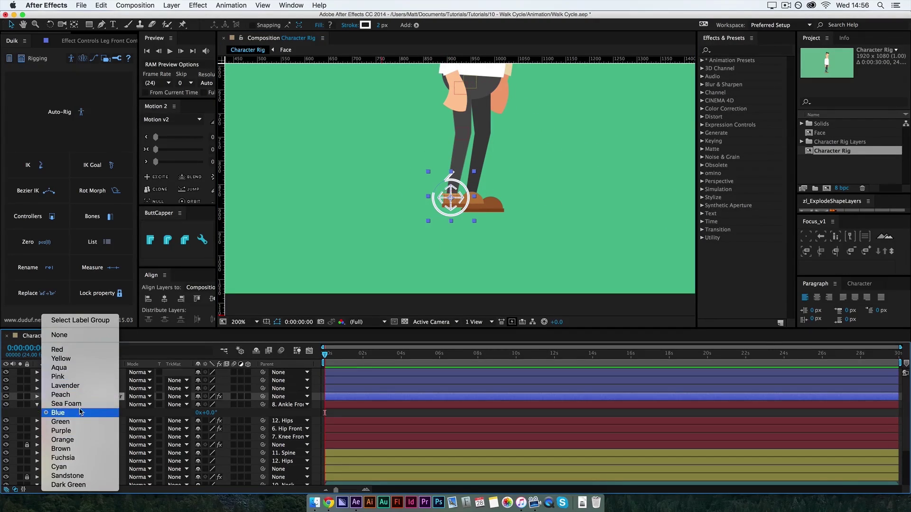
pyautogui.click(81, 352)
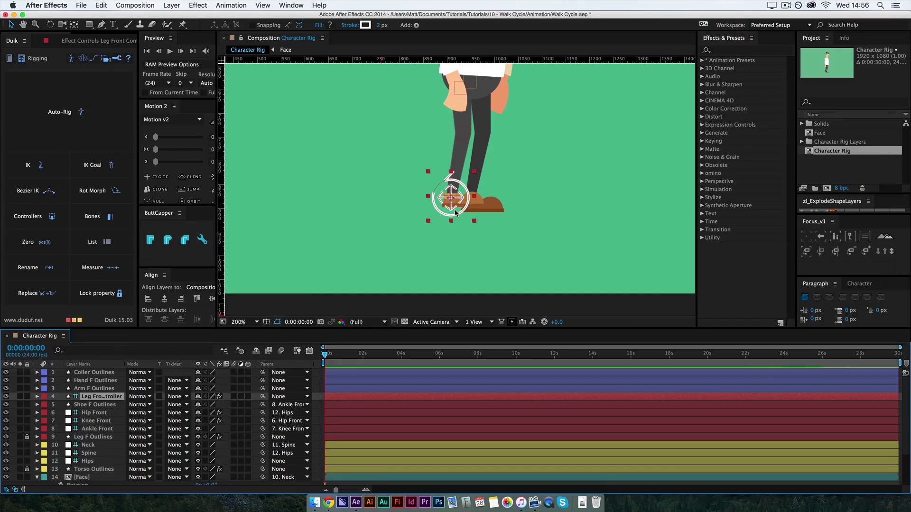
# Test the controller, then key its position and rotation at the rest pose.
pyautogui.moveTo(456, 213); pyautogui.dragTo(434, 204)
pyautogui.press('r')
pyautogui.moveTo(208, 404)
pyautogui.mouseDown()
pyautogui.moveTo(325, 404)
pyautogui.moveTo(212, 395)
pyautogui.mouseUp()
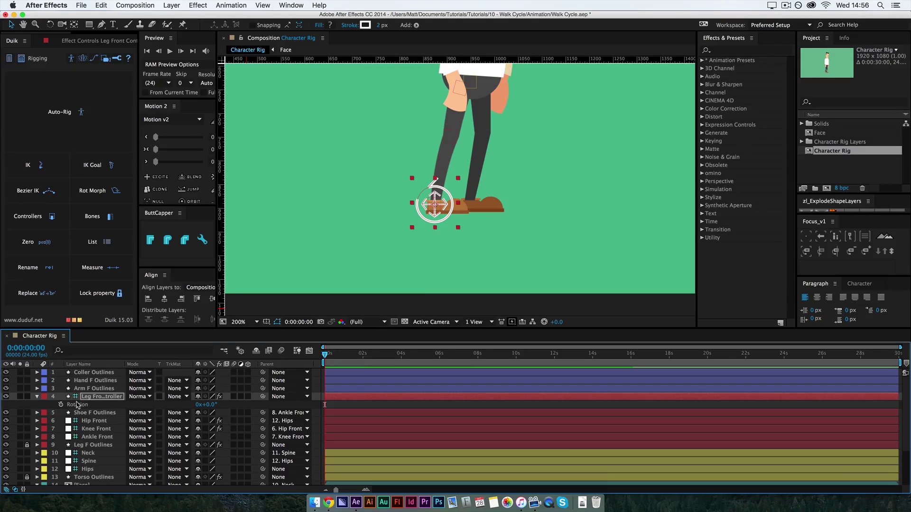
pyautogui.hotkey('shift', 'p')
pyautogui.click(61, 405)
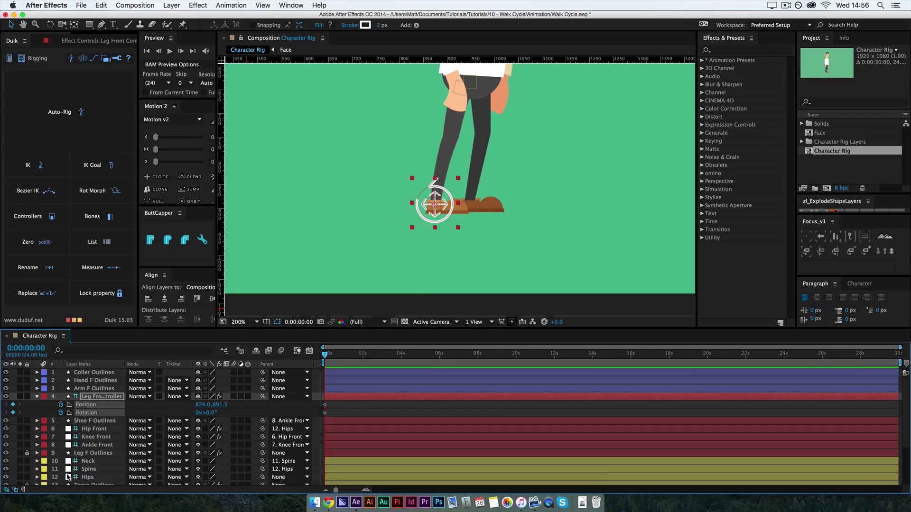
# Lock the front leg layers 5 to 8 and mark them shy.
pyautogui.click(90, 421)
pyautogui.moveTo(27, 421); pyautogui.dragTo(27, 445)
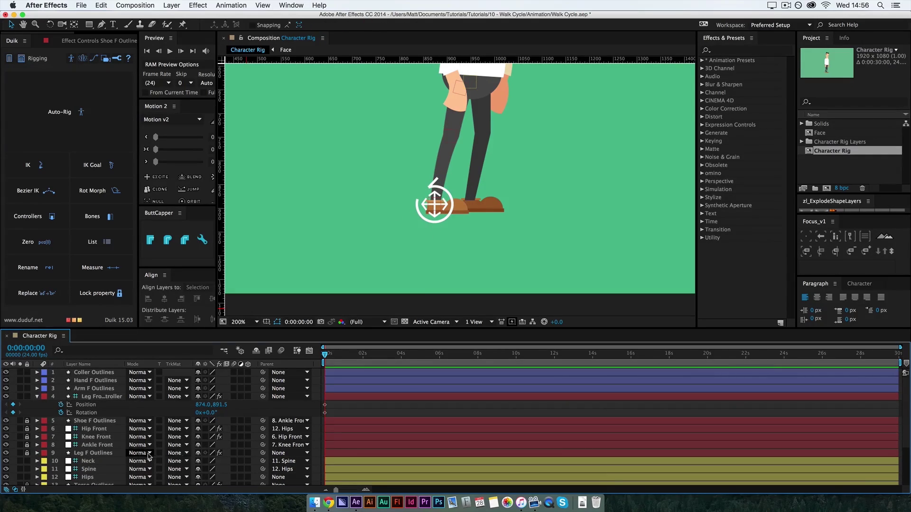
pyautogui.moveTo(198, 421); pyautogui.dragTo(199, 445)
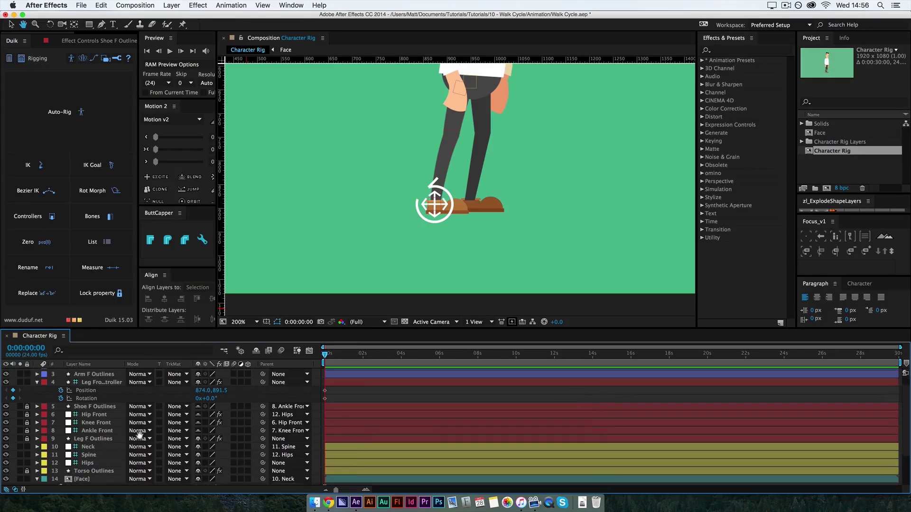
# Test-lift the foot controller, undo the test, and restore the rest-pose keyframes.
pyautogui.click(102, 396)
pyautogui.moveTo(220, 404)
pyautogui.mouseDown()
pyautogui.moveTo(183, 404)
pyautogui.moveTo(228, 405)
pyautogui.moveTo(242, 416)
pyautogui.mouseUp()
pyautogui.press('super+z')
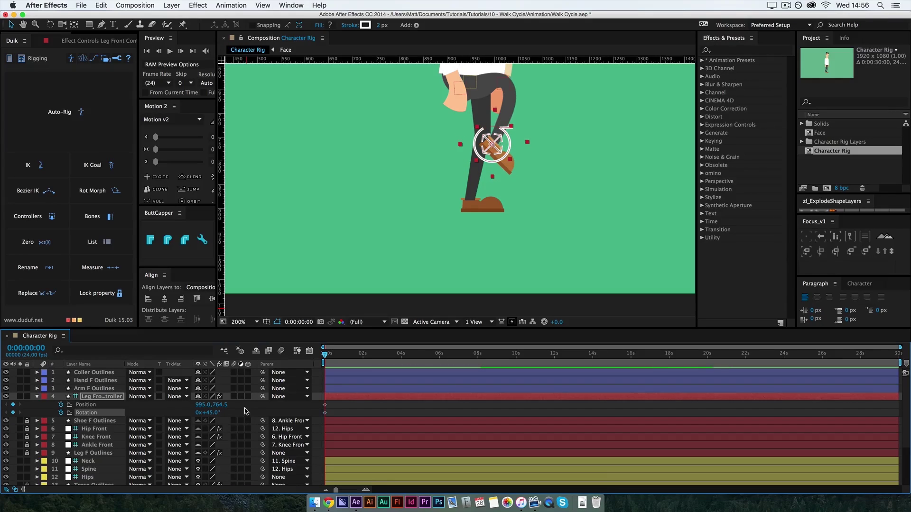
pyautogui.press('super+z')
pyautogui.press('super+z')
pyautogui.press('super+z')
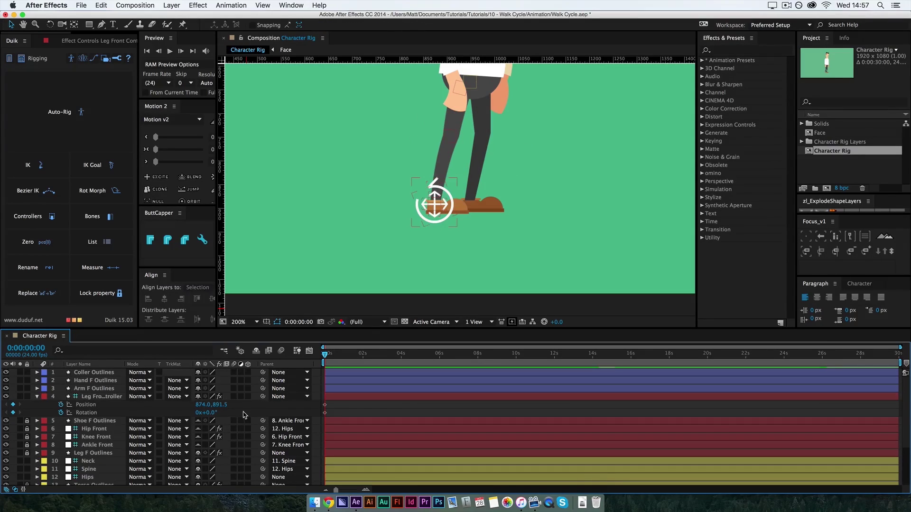
pyautogui.press('super+z')
pyautogui.press('super+z')
pyautogui.press('super+z')
pyautogui.press('super+shift+z')
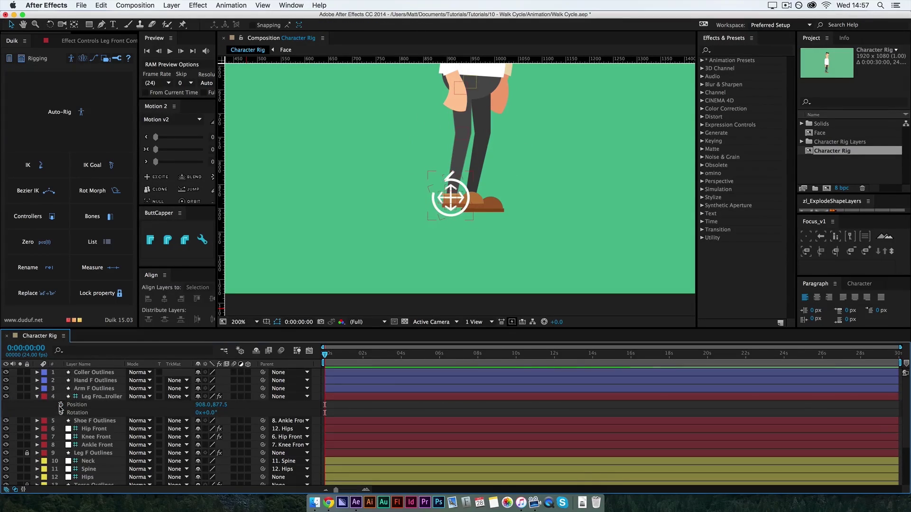
pyautogui.press('super+shift+z')
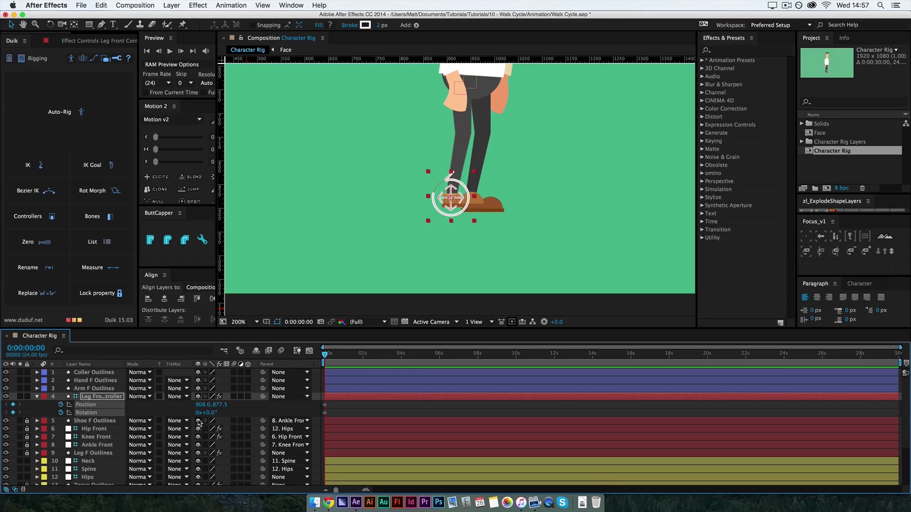
# Give Leg B Outlines a green label, solo it, and save the project.
pyautogui.click(37, 396)
pyautogui.press('/')
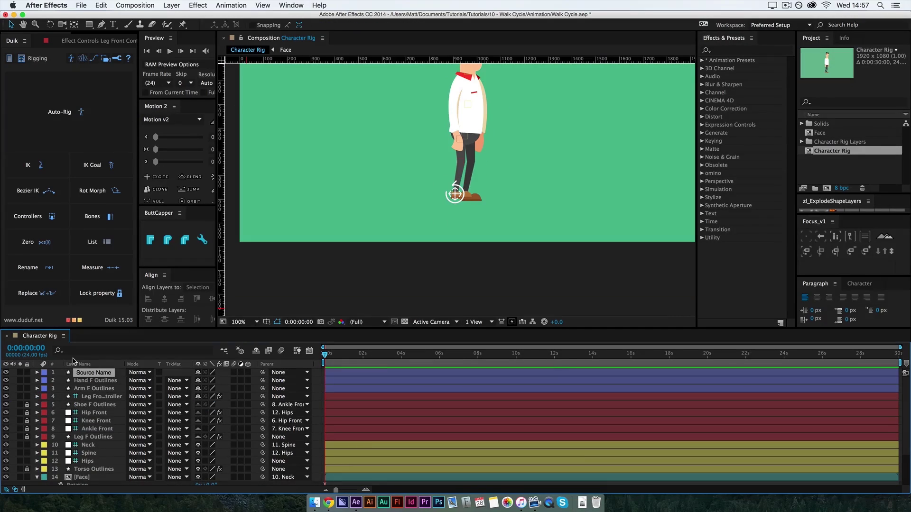
pyautogui.scroll(-3, 81, 427)
pyautogui.click(91, 449)
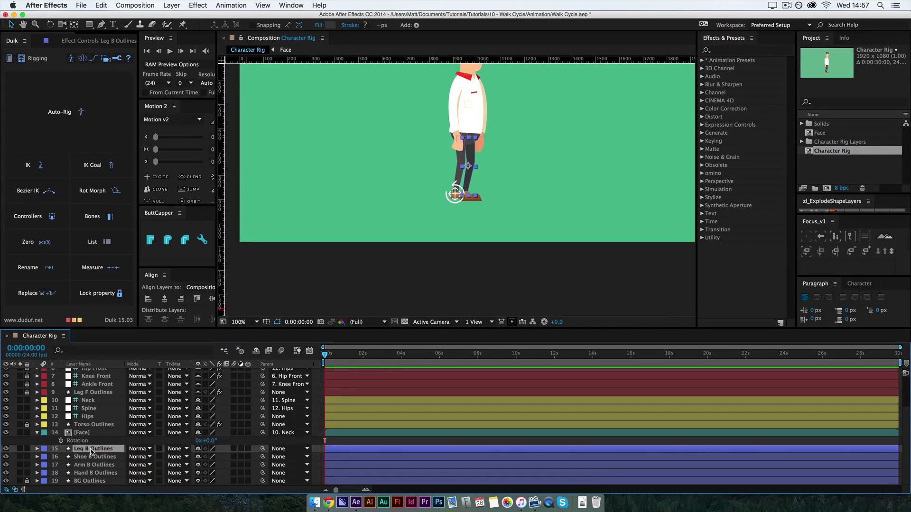
pyautogui.click(43, 449)
pyautogui.click(76, 420)
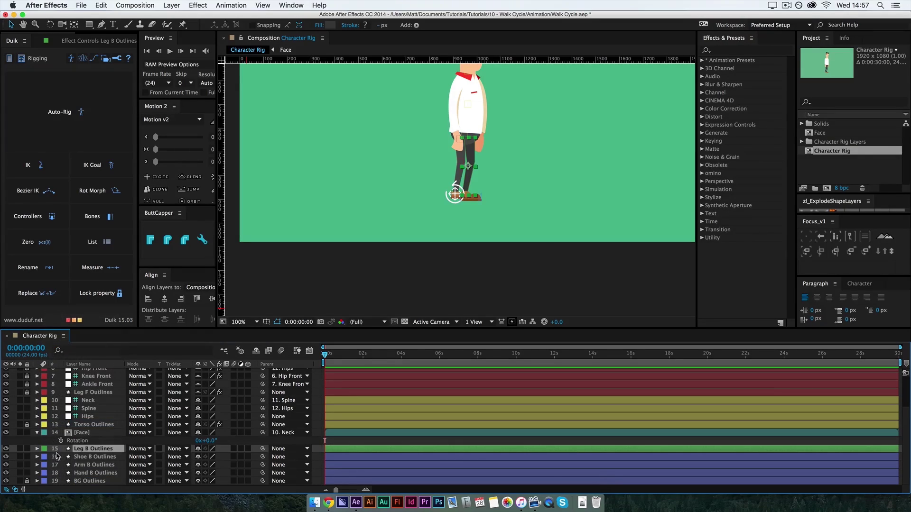
pyautogui.click(20, 449)
pyautogui.press('super+s')
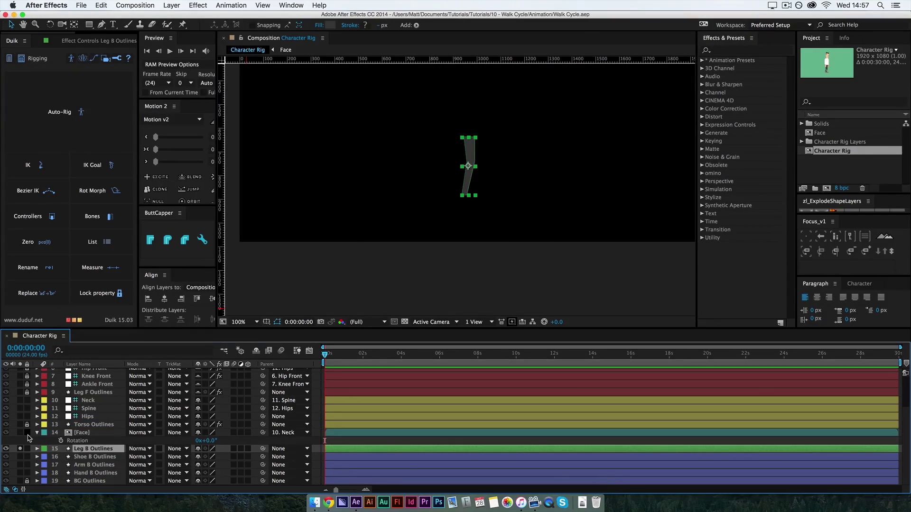
# Place three puppet pins along the back leg and create Duik bone layers for them.
pyautogui.press('.')
pyautogui.press('.')
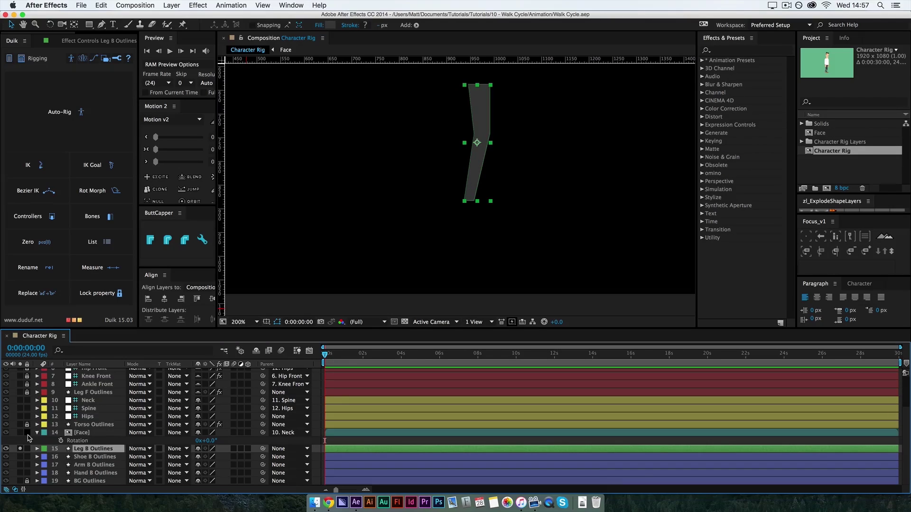
pyautogui.press('.')
pyautogui.press('.')
pyautogui.press('super+p')
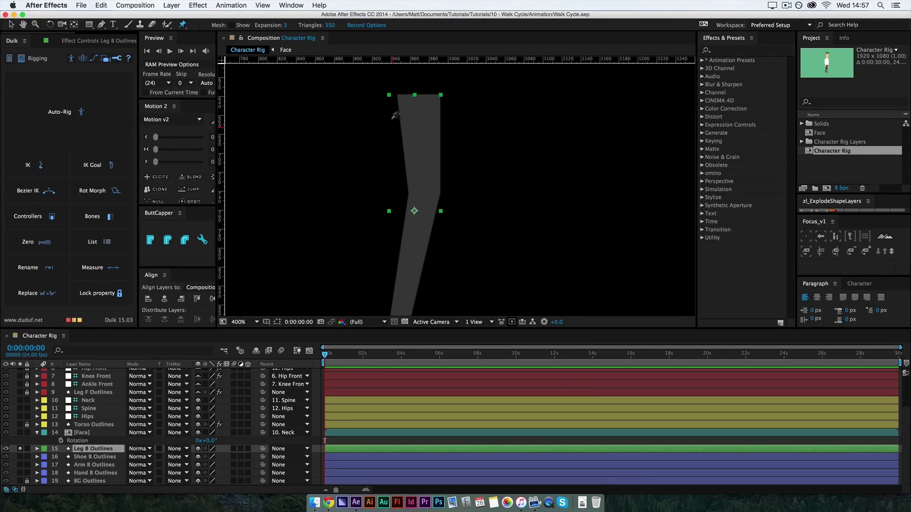
pyautogui.click(422, 194)
pyautogui.scroll(-3, 418, 245)
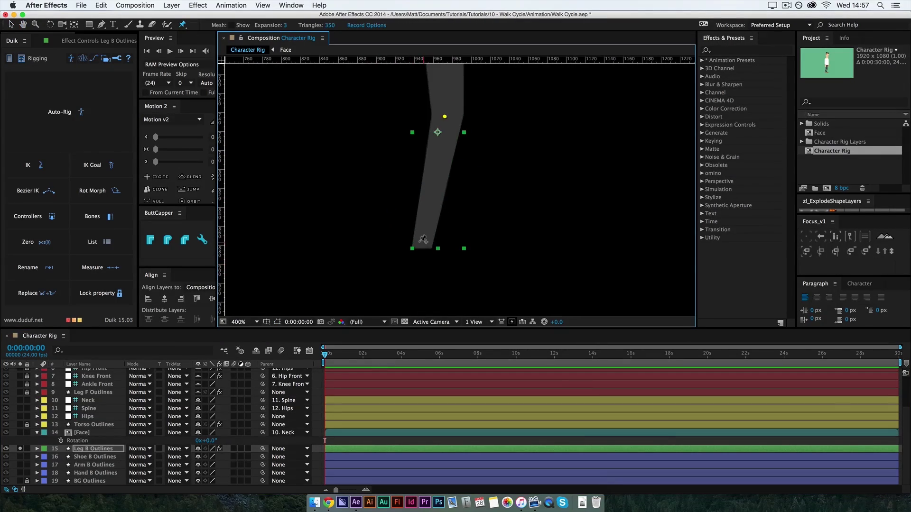
pyautogui.click(38, 449)
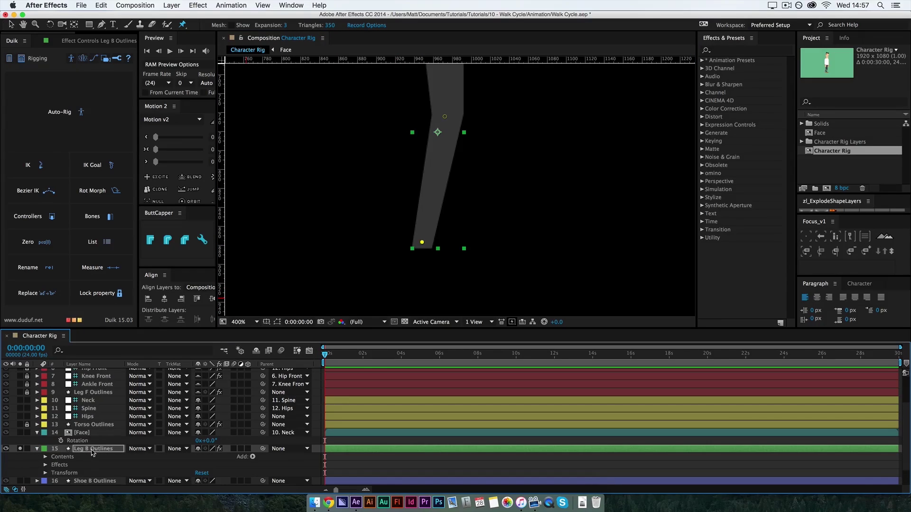
pyautogui.press('u')
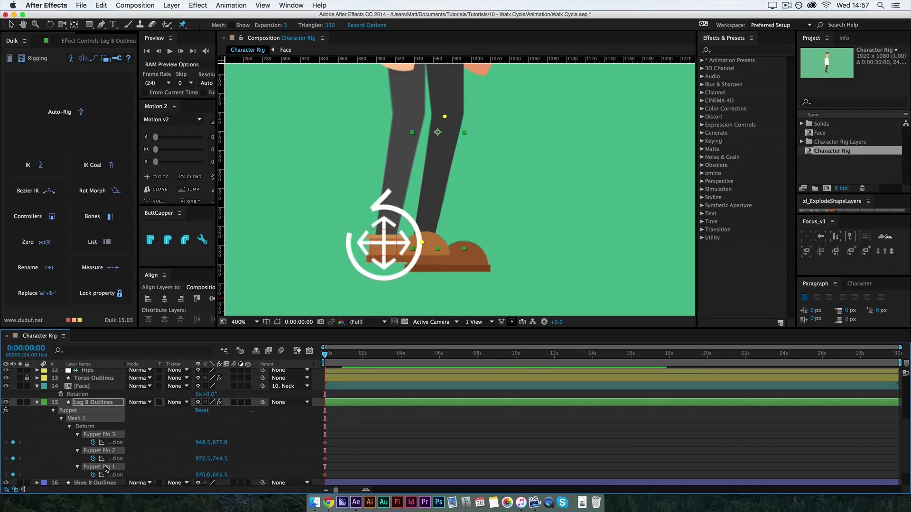
pyautogui.click(93, 217)
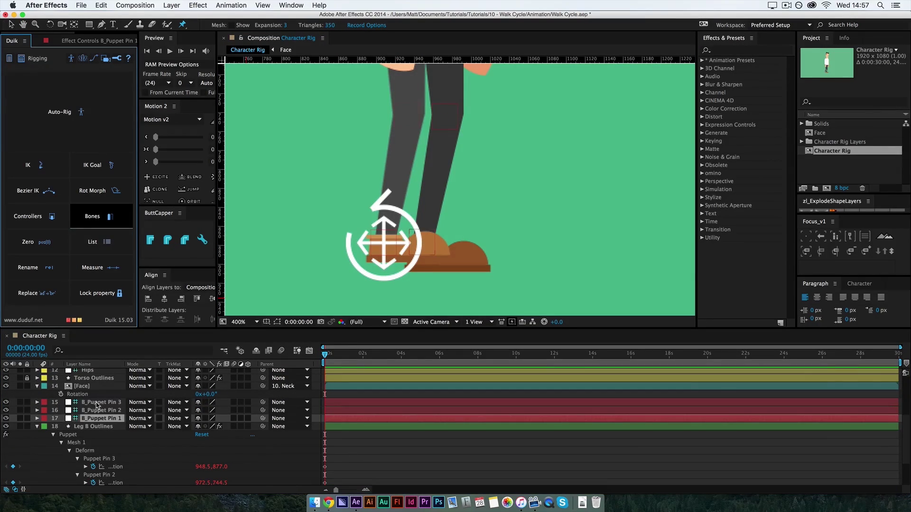
# Give the three new back-leg bone layers a green label.
pyautogui.keyDown('shift'); pyautogui.click(96, 404); pyautogui.keyUp('shift')
pyautogui.click(44, 402)
pyautogui.click(81, 433)
pyautogui.press(',')
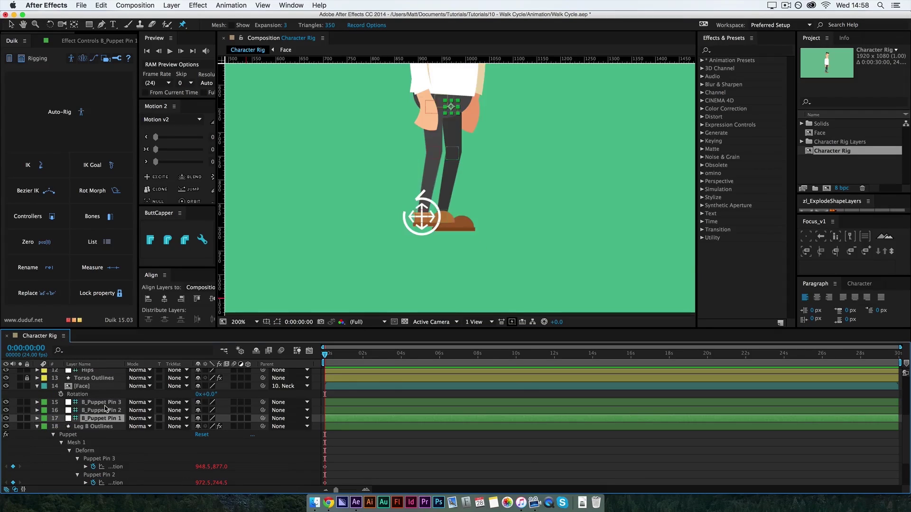
# Rename and reorder the bones as Hip Back, Knee Back and Ankle Back.
pyautogui.press('Return')
pyautogui.write('Hip Back')
pyautogui.press('Return')
pyautogui.moveTo(97, 419); pyautogui.dragTo(105, 418)
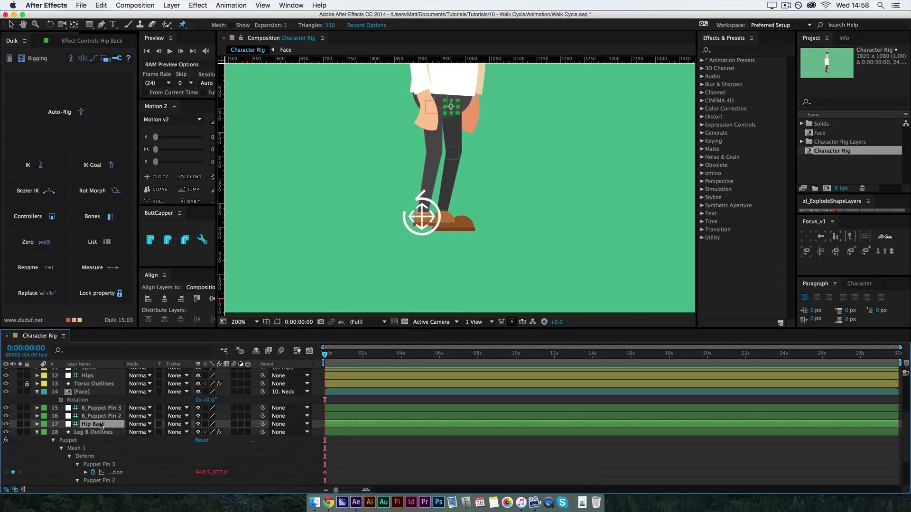
pyautogui.click(105, 416)
pyautogui.press('Return')
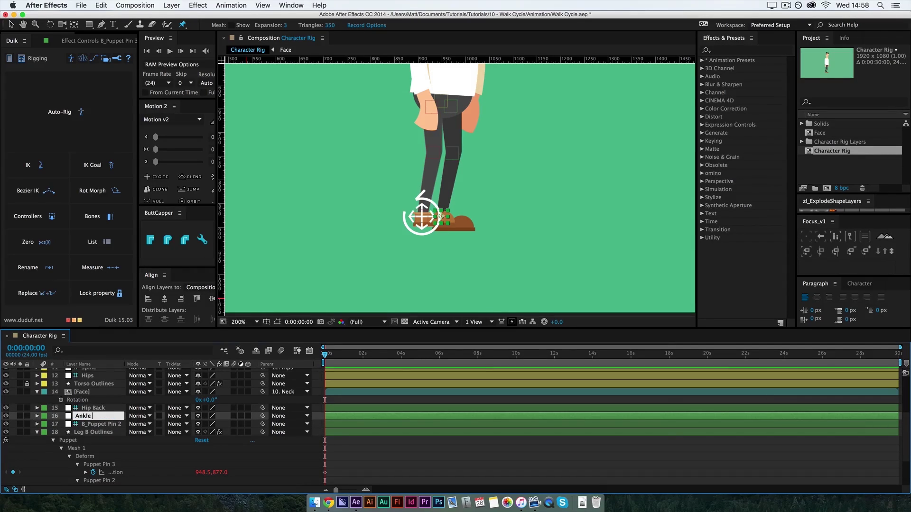
pyautogui.write('Back')
pyautogui.press('Return')
pyautogui.moveTo(101, 424); pyautogui.dragTo(103, 418)
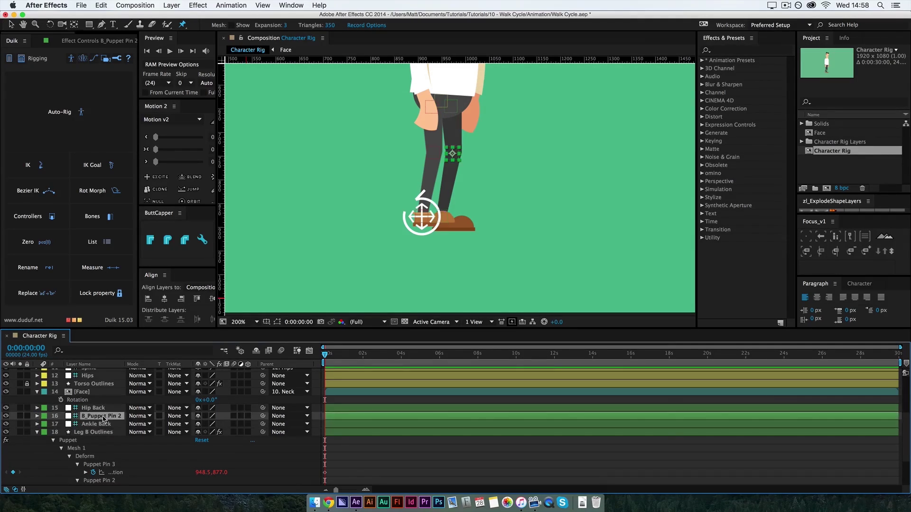
pyautogui.write('Knee Back')
pyautogui.press('Return')
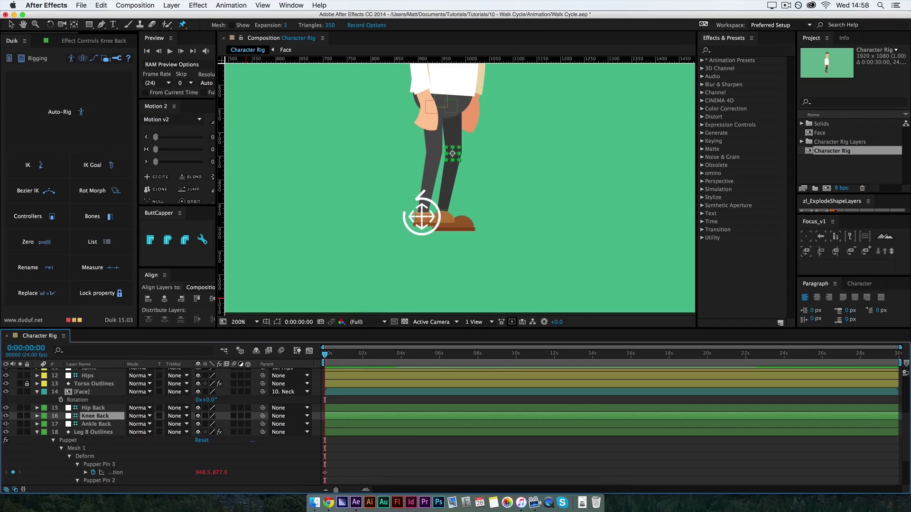
# Parent Ankle Back to Knee Back, Knee Back to Hip Back, and Hip Back to Torso Outlines.
pyautogui.moveTo(262, 424); pyautogui.dragTo(95, 416)
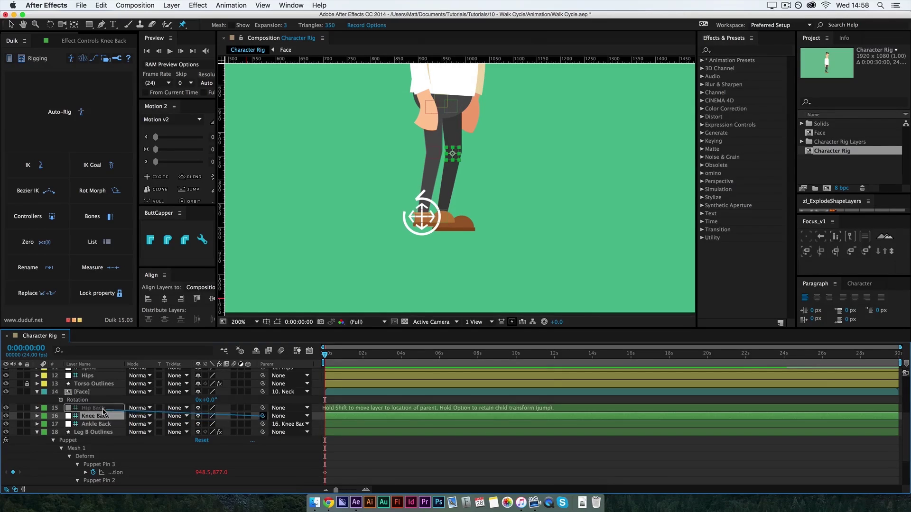
pyautogui.moveTo(262, 416); pyautogui.dragTo(93, 408)
pyautogui.click(287, 408)
pyautogui.click(299, 402)
pyautogui.click(95, 423)
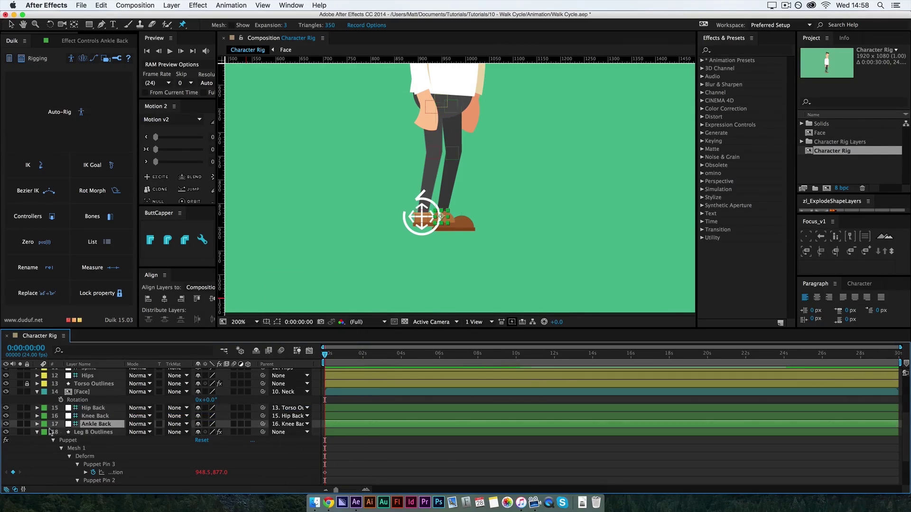
pyautogui.click(37, 432)
# Move Shoe B Outlines above the back bones and label it green.
pyautogui.moveTo(93, 457); pyautogui.dragTo(93, 424)
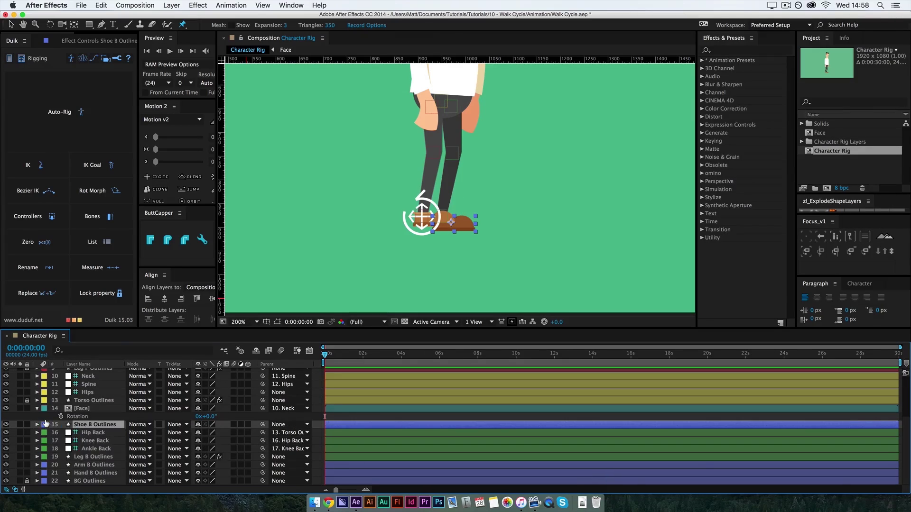
pyautogui.click(43, 425)
pyautogui.click(94, 422)
# Create a Duik controller on Ankle Back and rename it Leg Back Controller.
pyautogui.click(96, 449)
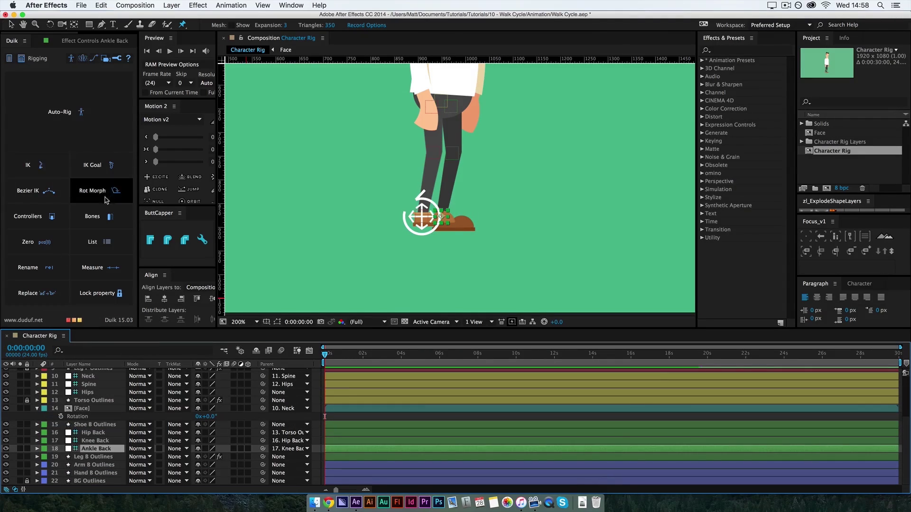
pyautogui.click(29, 216)
pyautogui.click(111, 186)
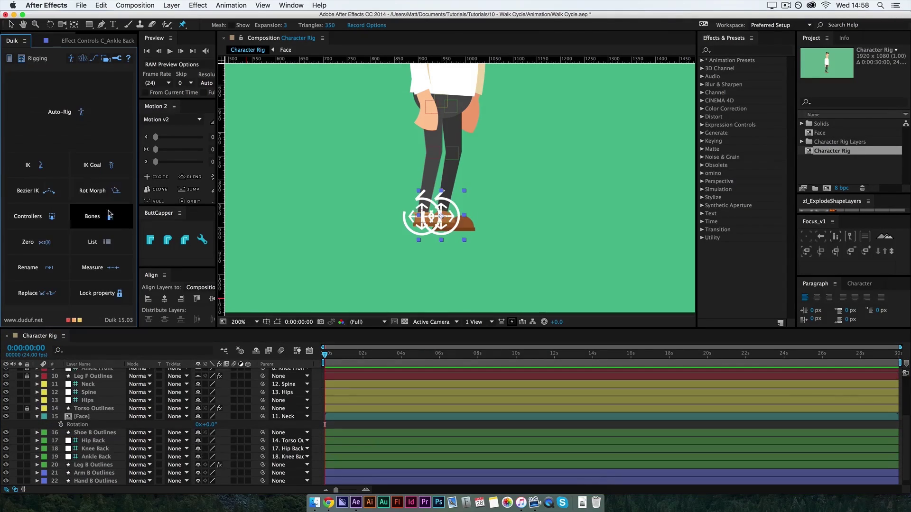
pyautogui.scroll(5, 90, 418)
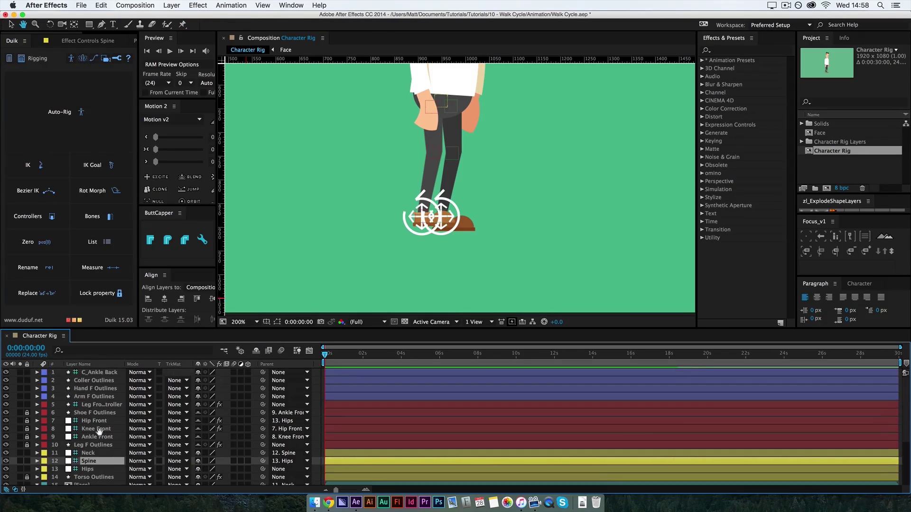
pyautogui.moveTo(99, 490); pyautogui.dragTo(100, 429)
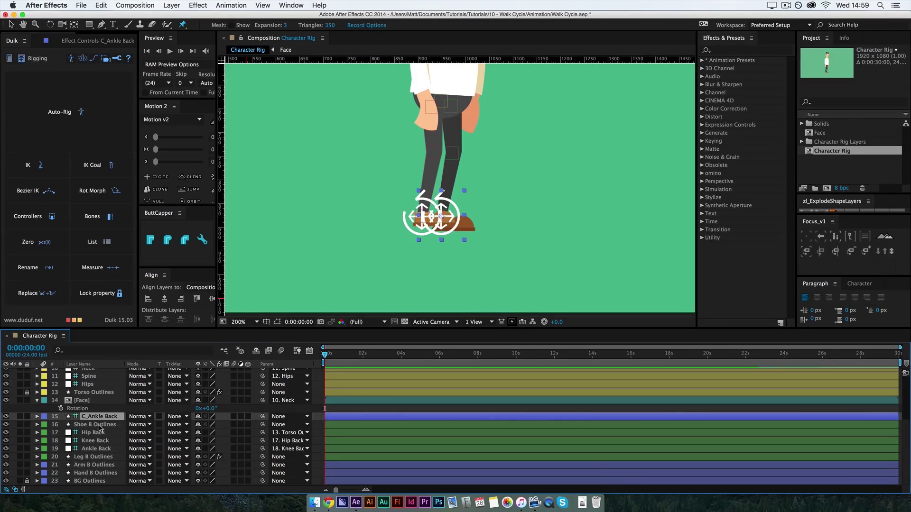
pyautogui.press('Return')
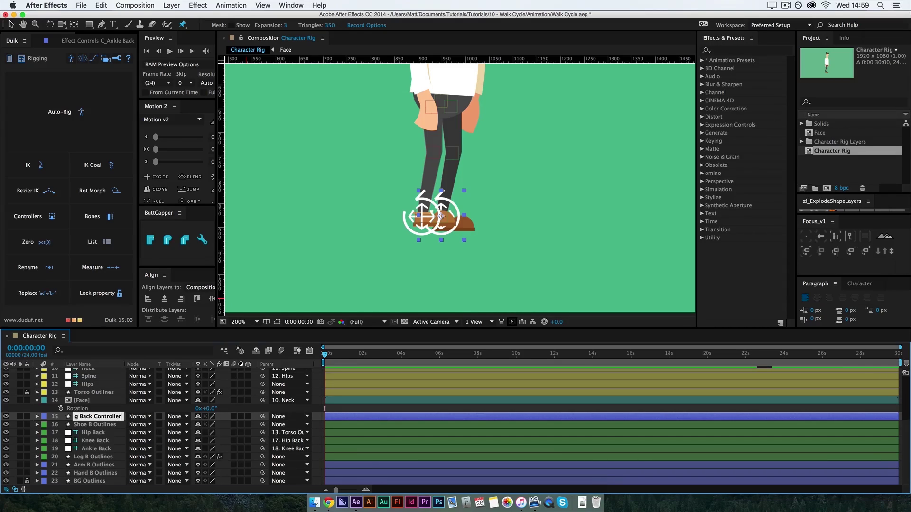
pyautogui.press('Return')
pyautogui.click(44, 416)
# Label Leg Back Controller green, build the IK with Hip, Knee and Ankle Back, and test it.
pyautogui.click(103, 434)
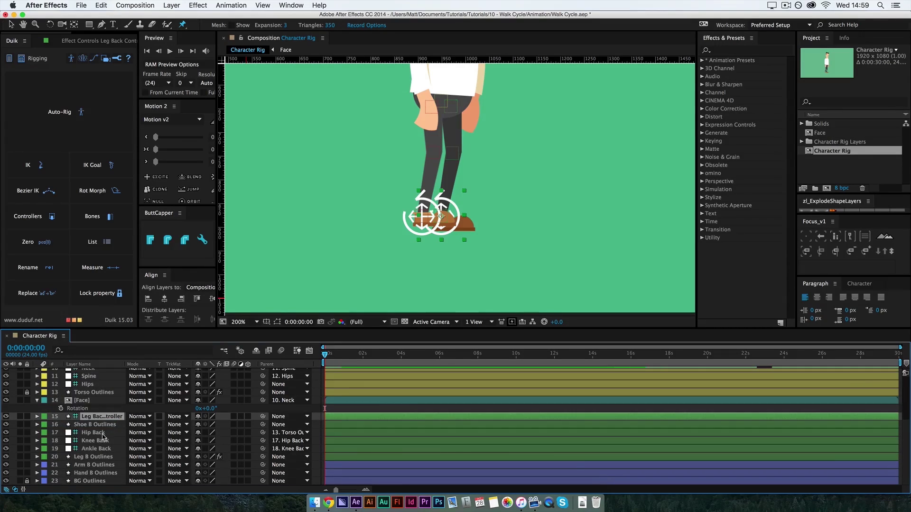
pyautogui.keyDown('super'); pyautogui.click(93, 433); pyautogui.keyUp('super')
pyautogui.keyDown('super'); pyautogui.click(95, 441); pyautogui.keyUp('super')
pyautogui.keyDown('super'); pyautogui.click(96, 449); pyautogui.keyUp('super')
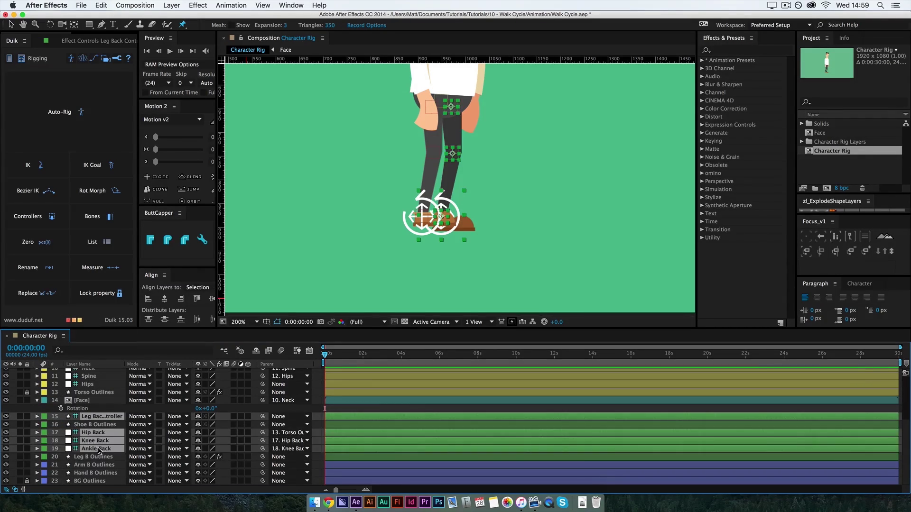
pyautogui.click(28, 167)
pyautogui.click(92, 164)
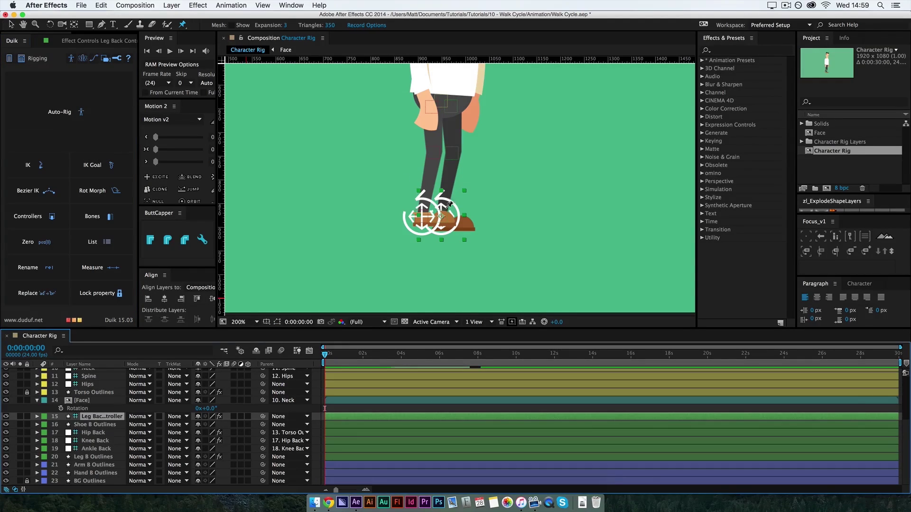
pyautogui.press('v')
pyautogui.moveTo(454, 197)
pyautogui.mouseDown()
pyautogui.moveTo(480, 170)
pyautogui.moveTo(441, 216)
pyautogui.mouseUp()
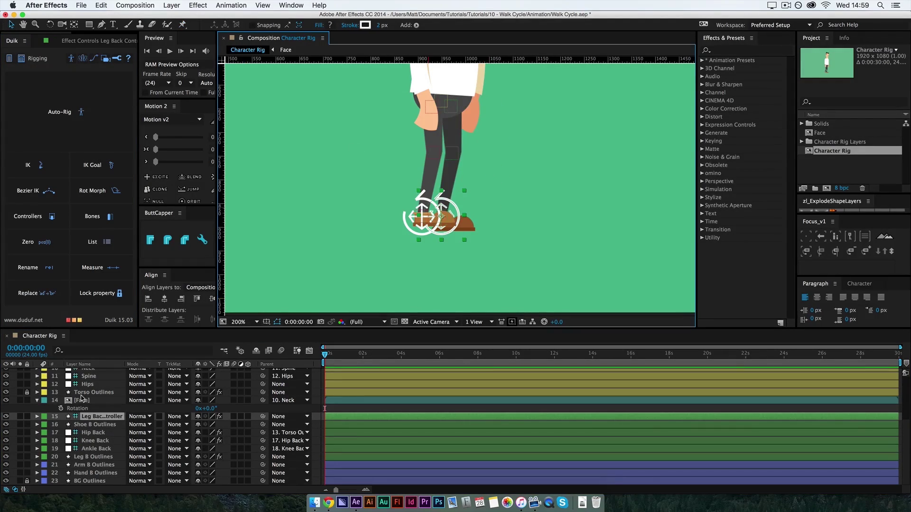
# Parent Shoe B Outlines to Ankle Back, check the shoe follows, and undo the test move.
pyautogui.click(95, 424)
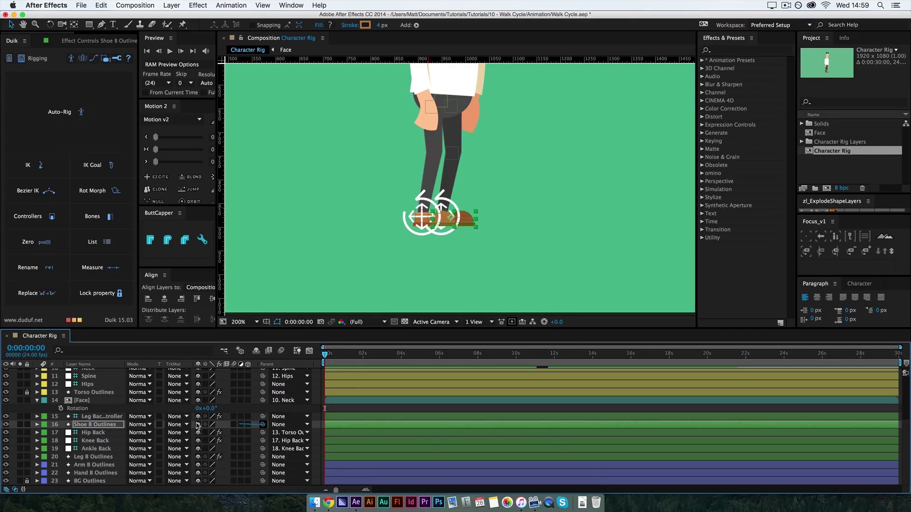
pyautogui.moveTo(198, 426); pyautogui.dragTo(95, 449)
pyautogui.click(94, 417)
pyautogui.moveTo(442, 216); pyautogui.dragTo(488, 177)
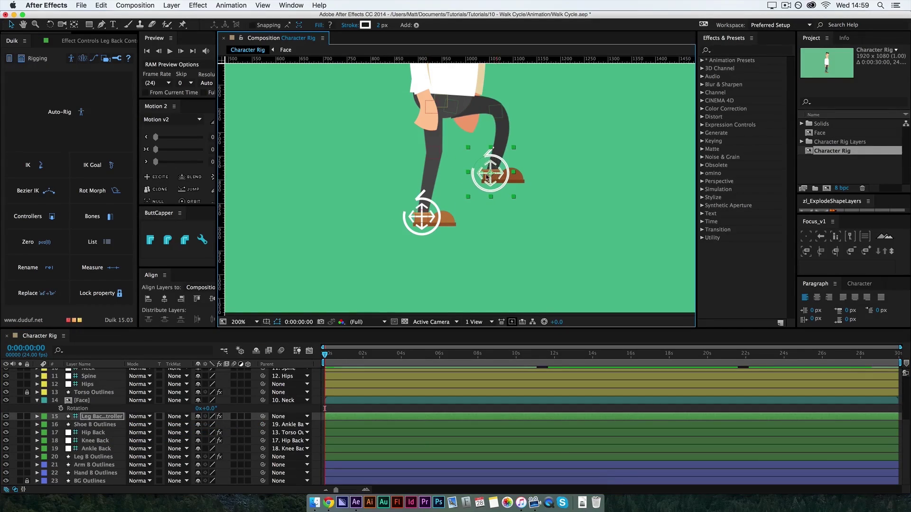
pyautogui.press('r')
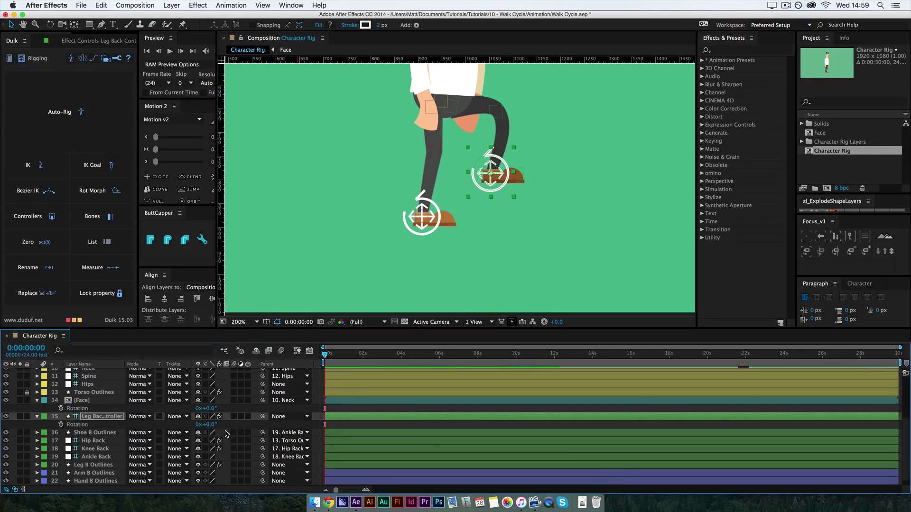
pyautogui.press('super+z')
# Lock the four back-leg layers from Shoe B Outlines to Ankle Back, mark them shy, and hide shy layers.
pyautogui.press('p')
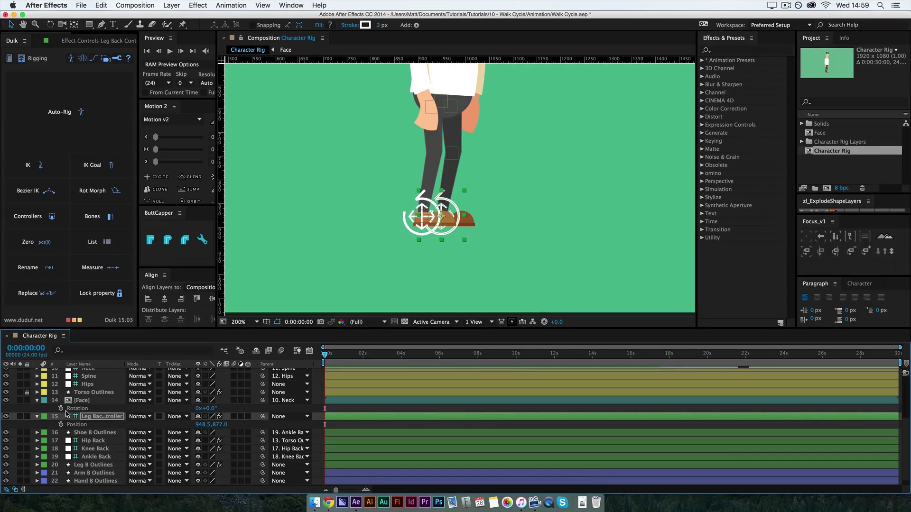
pyautogui.click(94, 432)
pyautogui.keyDown('shift'); pyautogui.click(92, 457); pyautogui.keyUp('shift')
pyautogui.press('super+l')
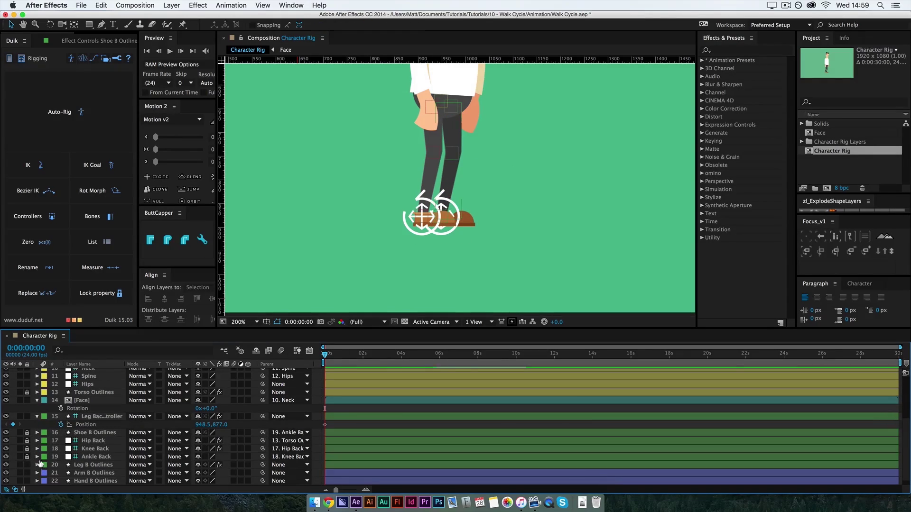
pyautogui.click(199, 457)
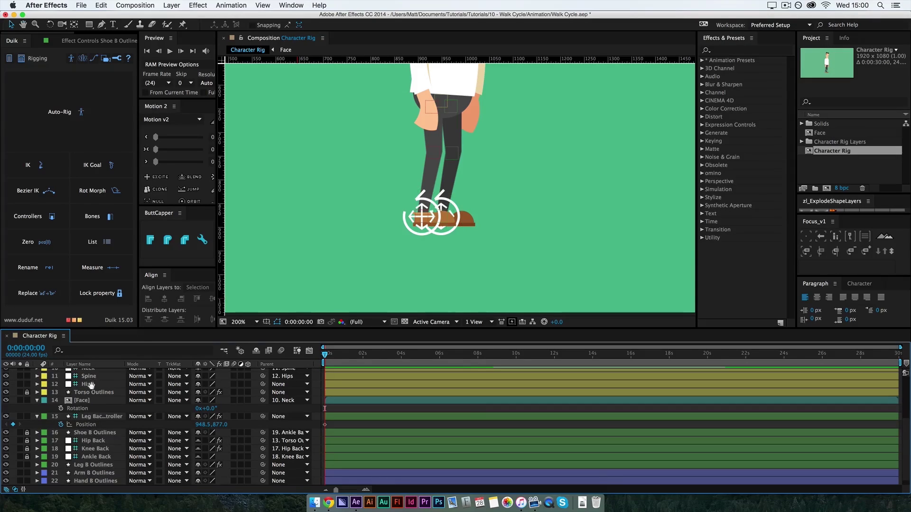
pyautogui.scroll(-1, 91, 385)
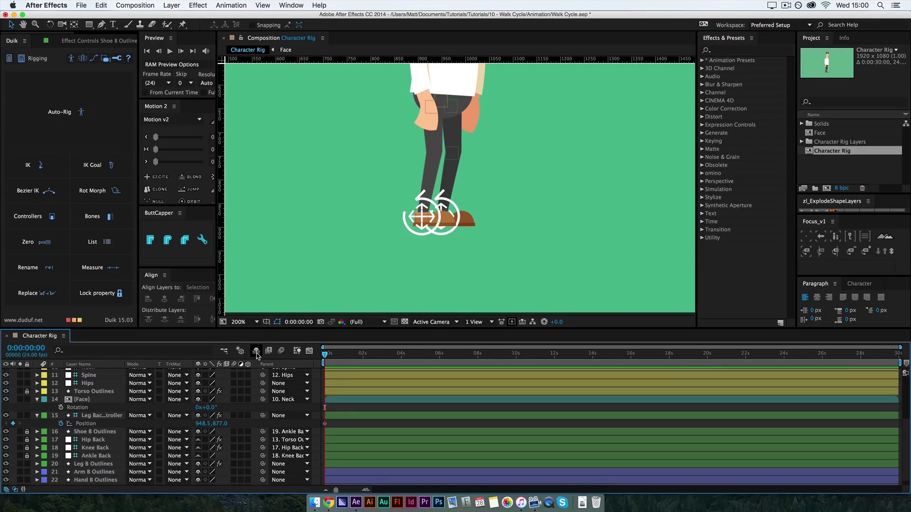
pyautogui.click(257, 355)
pyautogui.scroll(3, 109, 464)
# Keyframe the Leg Back Controller's rest-pose position and rotation.
pyautogui.click(113, 452)
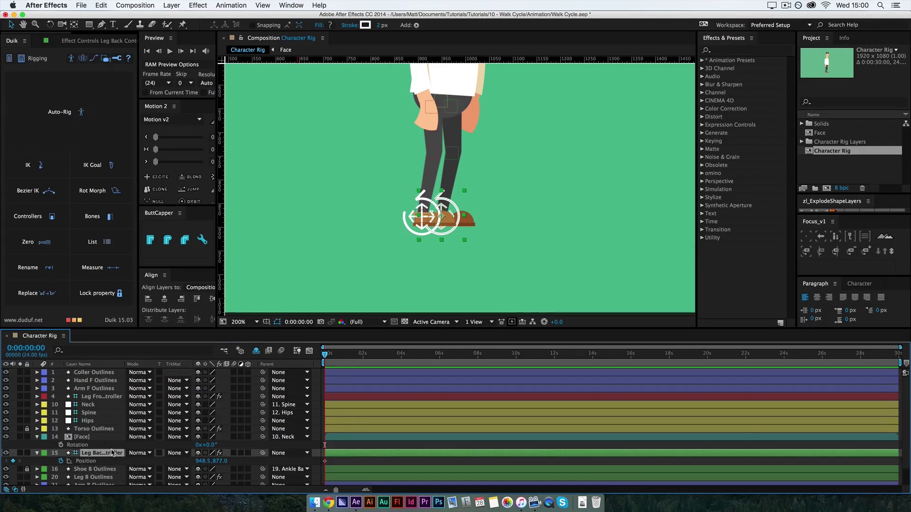
pyautogui.click(108, 400)
pyautogui.press('u')
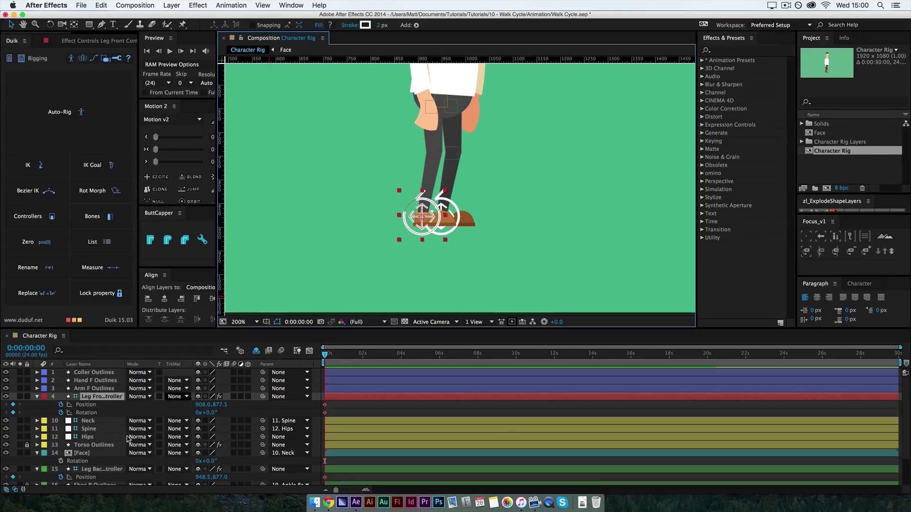
pyautogui.scroll(-3, 128, 439)
pyautogui.click(112, 433)
pyautogui.press('u')
pyautogui.click(272, 450)
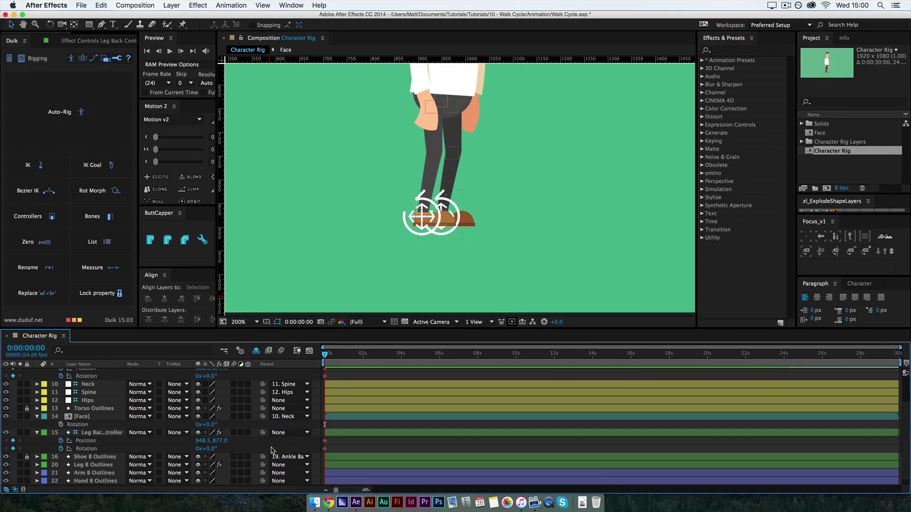
# Keyframe the rest positions of Hips, Spine and Neck, then zoom out to the whole character.
pyautogui.click(88, 401)
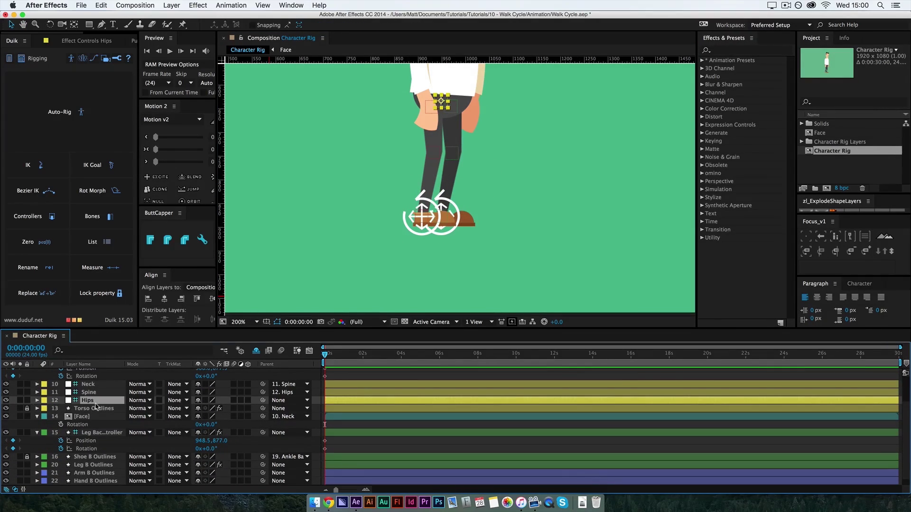
pyautogui.press('p')
pyautogui.click(88, 393)
pyautogui.press('p')
pyautogui.click(90, 385)
pyautogui.press('p')
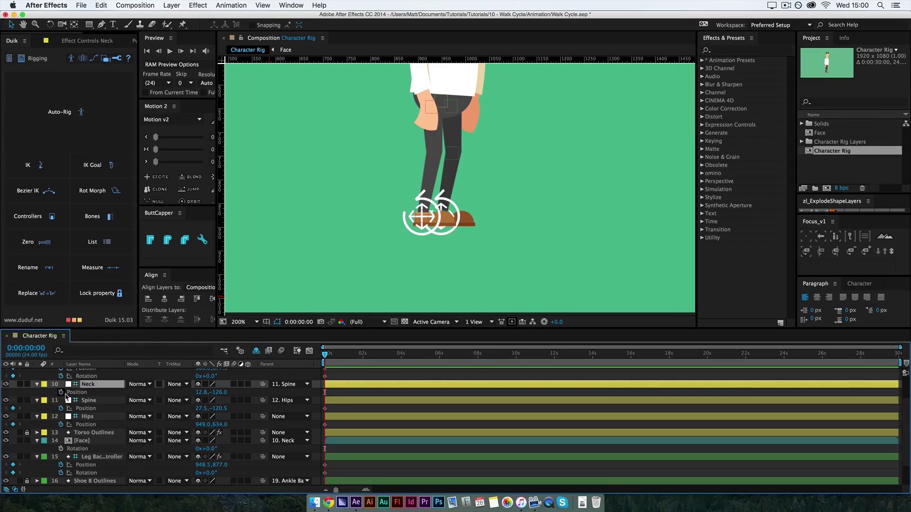
pyautogui.press('F2')
pyautogui.press(',')
pyautogui.press('h')
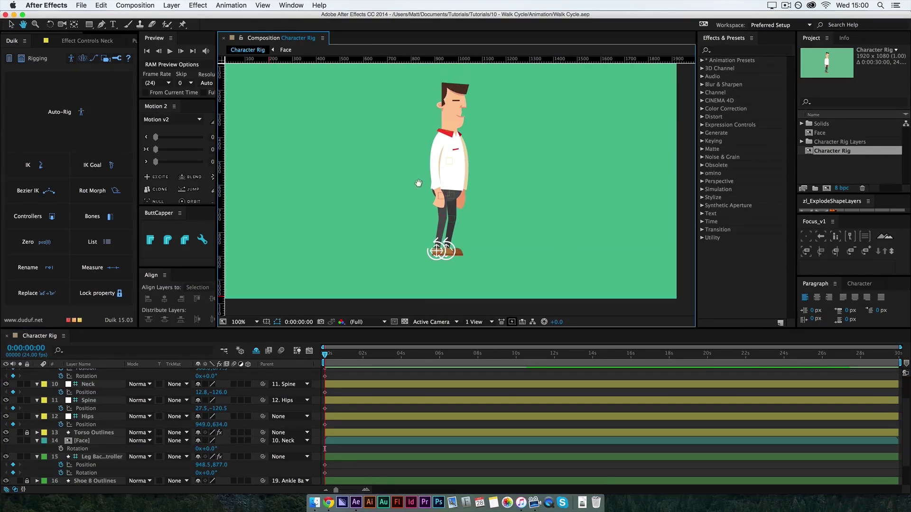
pyautogui.press('v')
pyautogui.scroll(-2, 91, 467)
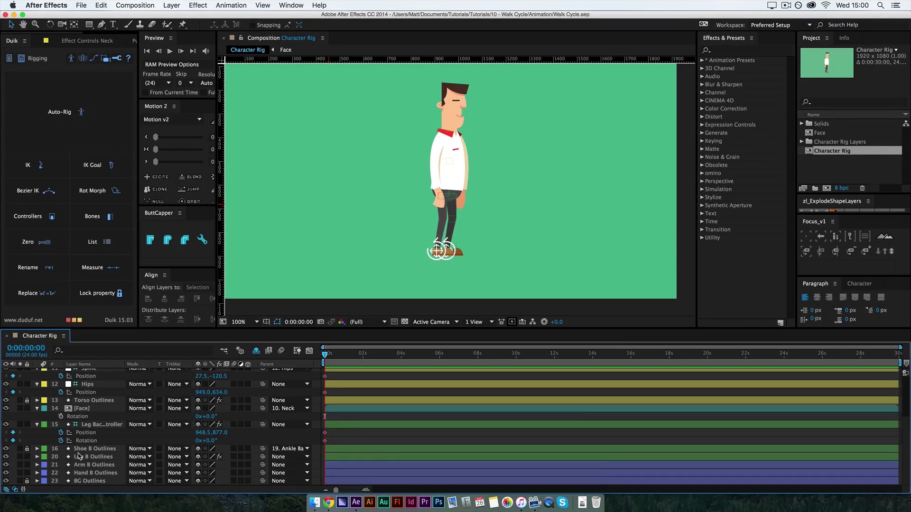
# Expand Arm F Outlines' contents, select Group 4, and zoom in on its circular end.
pyautogui.scroll(5, 94, 390)
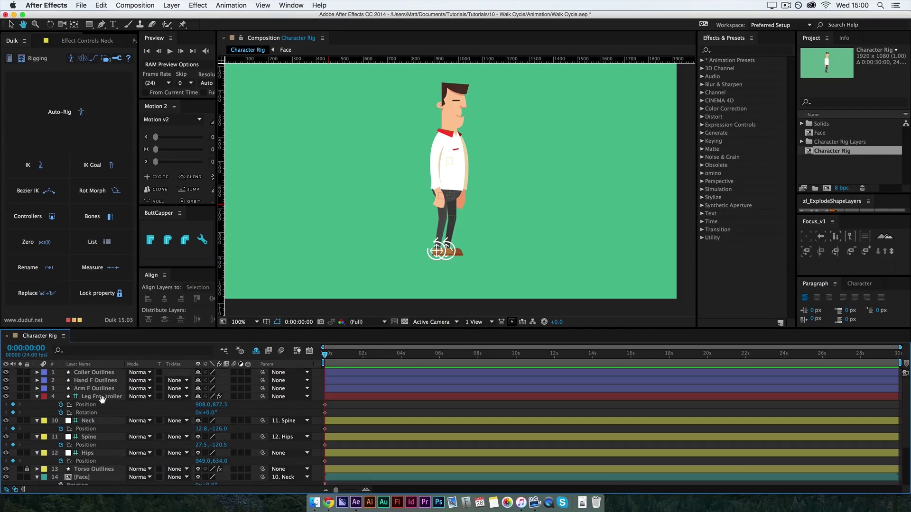
pyautogui.click(101, 389)
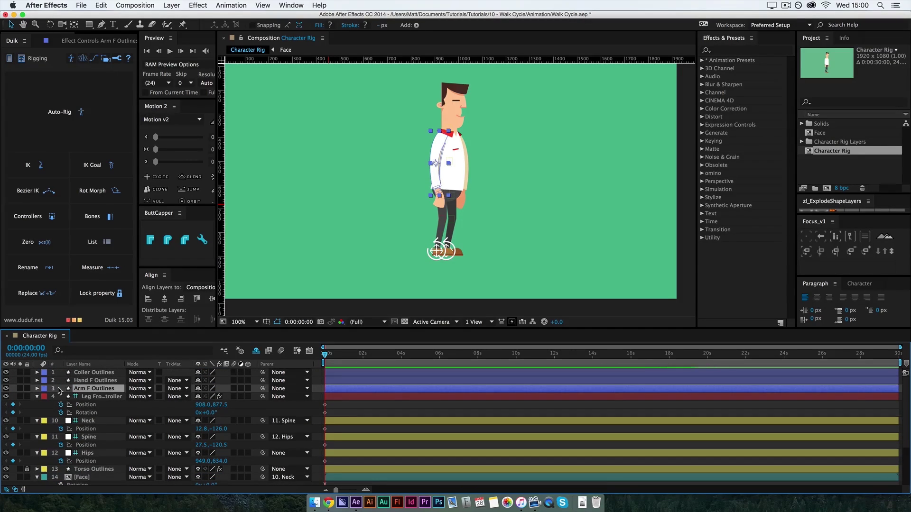
pyautogui.click(37, 388)
pyautogui.click(71, 404)
pyautogui.click(78, 413)
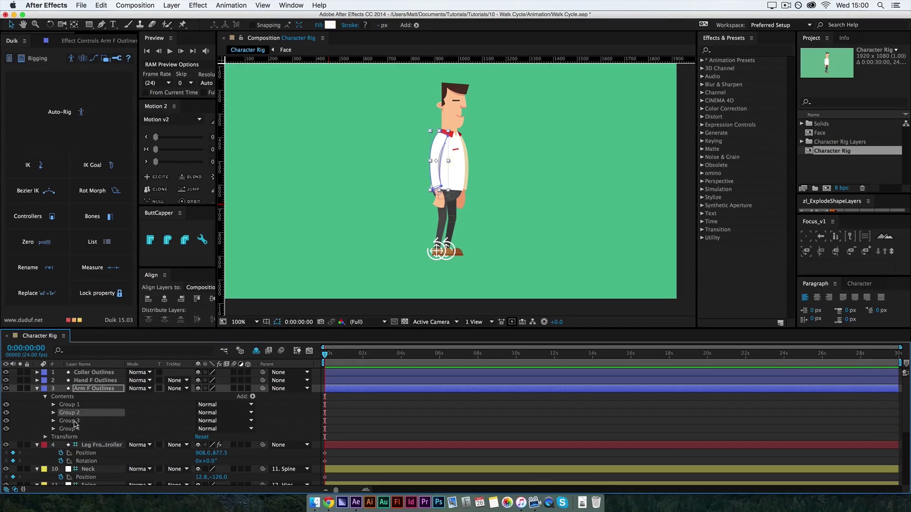
pyautogui.click(75, 421)
pyautogui.press('.')
pyautogui.press('.')
pyautogui.press('.')
pyautogui.click(71, 429)
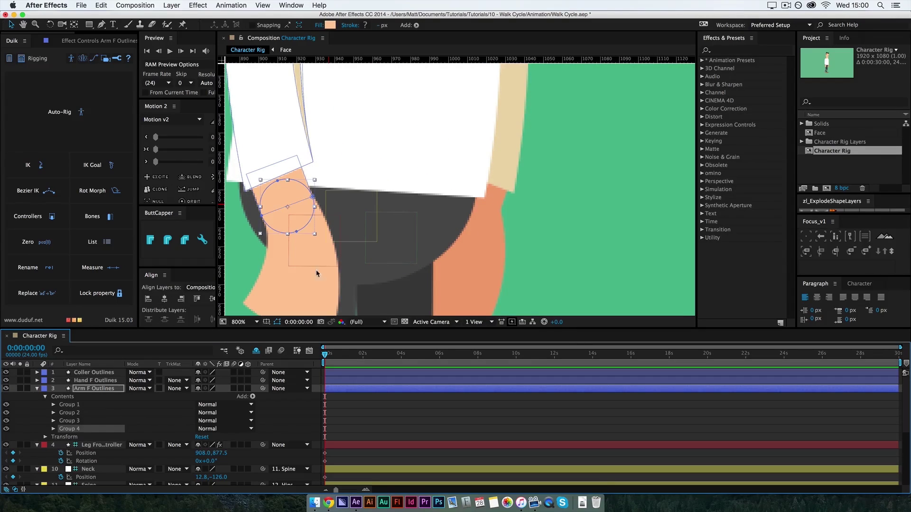
pyautogui.moveTo(316, 269); pyautogui.dragTo(404, 245)
pyautogui.press('.')
# Drag horizontal and vertical guides through the circle's centre, then reselect Arm F Outlines for pinning.
pyautogui.moveTo(408, 63); pyautogui.dragTo(345, 228)
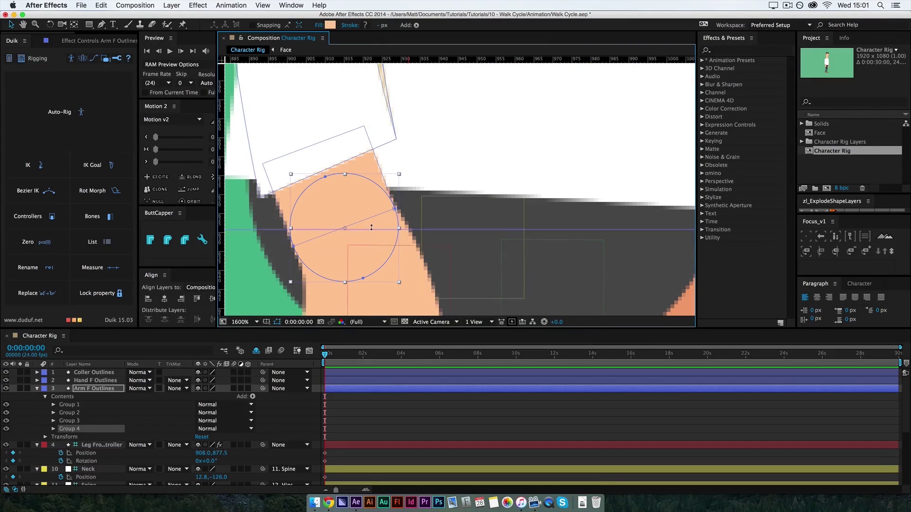
pyautogui.moveTo(224, 161)
pyautogui.mouseDown()
pyautogui.moveTo(373, 161)
pyautogui.moveTo(342, 170)
pyautogui.mouseUp()
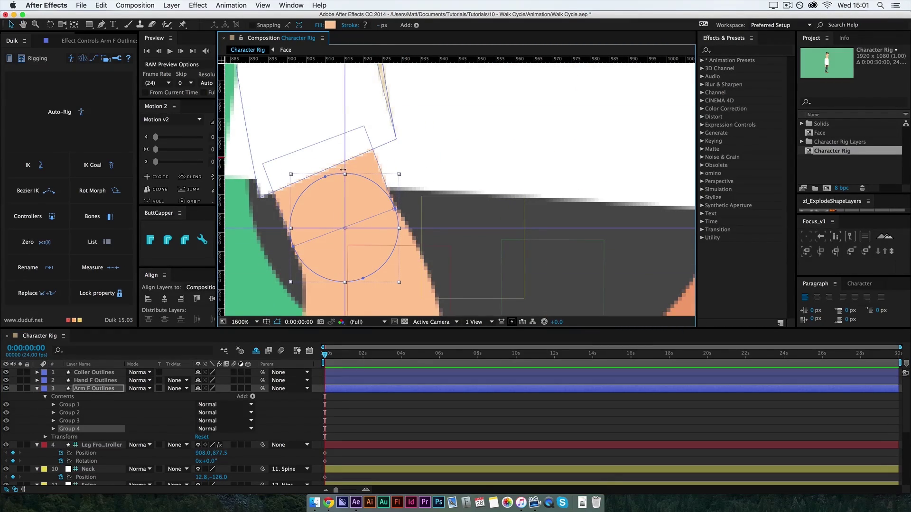
pyautogui.press(',')
pyautogui.press(',')
pyautogui.press(',')
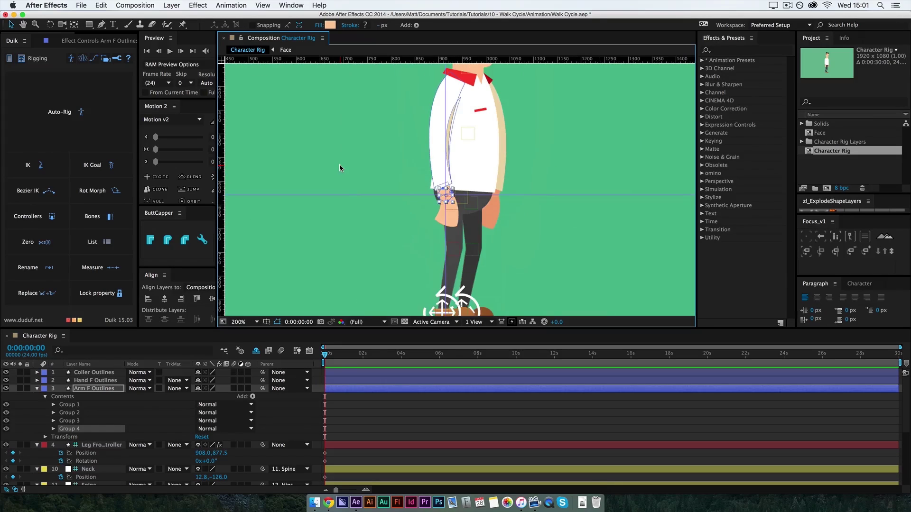
pyautogui.click(97, 389)
pyautogui.click(97, 381)
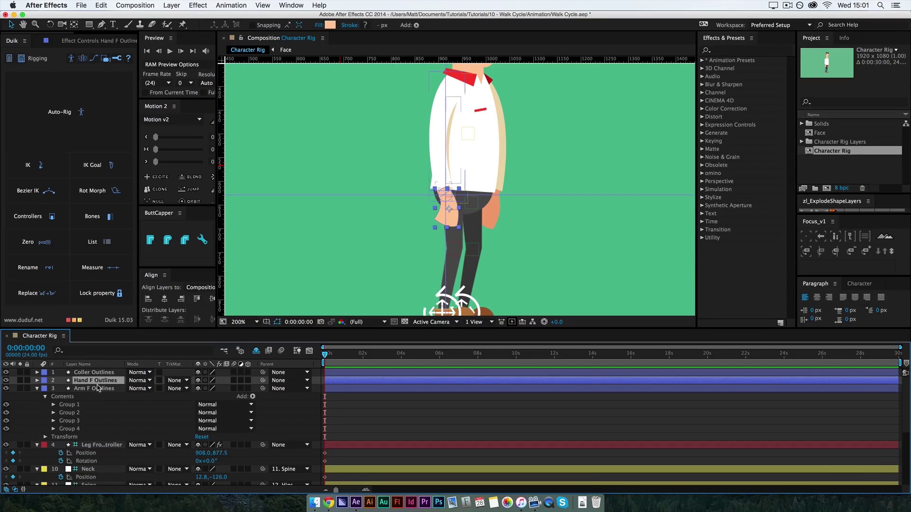
pyautogui.click(444, 198)
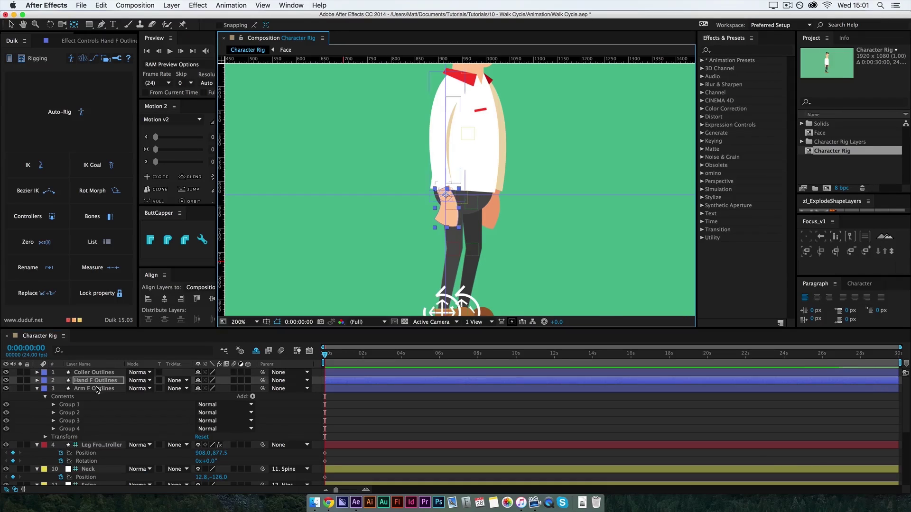
pyautogui.click(97, 389)
pyautogui.click(182, 24)
# Place three puppet pins on the front arm: shoulder, elbow and hand.
pyautogui.press('.')
pyautogui.press('.')
pyautogui.click(19, 389)
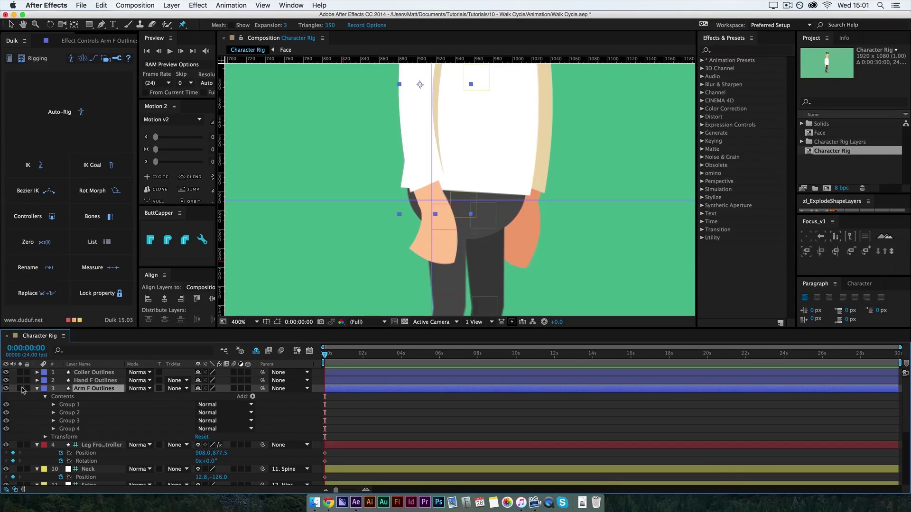
pyautogui.scroll(3, 427, 190)
pyautogui.click(433, 94)
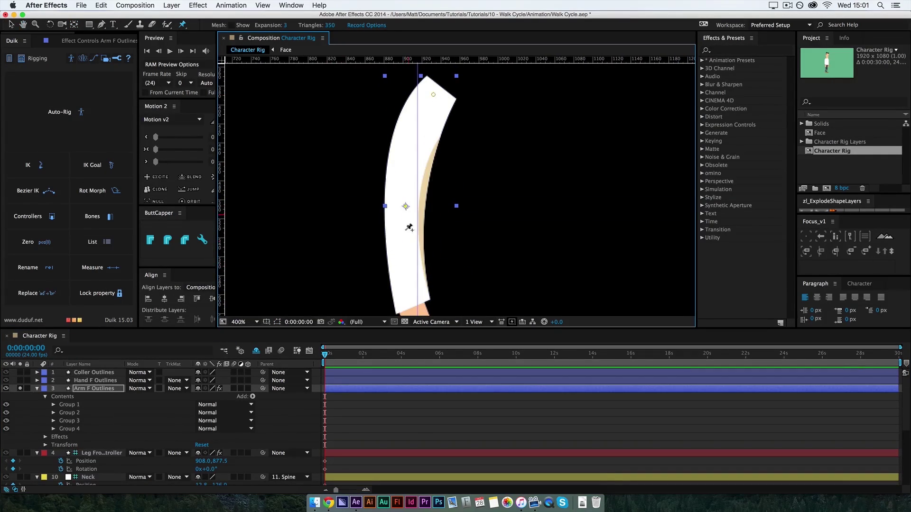
pyautogui.scroll(-5, 409, 228)
pyautogui.click(415, 218)
pyautogui.click(315, 443)
pyautogui.press('u')
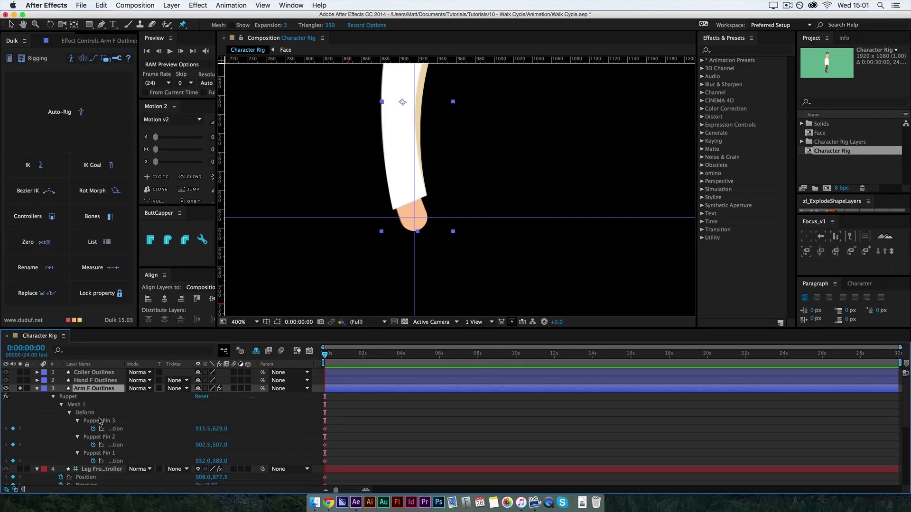
# Select the three puppet pins and turn them into Duik bone layers.
pyautogui.click(99, 420)
pyautogui.keyDown('shift'); pyautogui.click(100, 453); pyautogui.keyUp('shift')
pyautogui.click(20, 388)
pyautogui.click(93, 217)
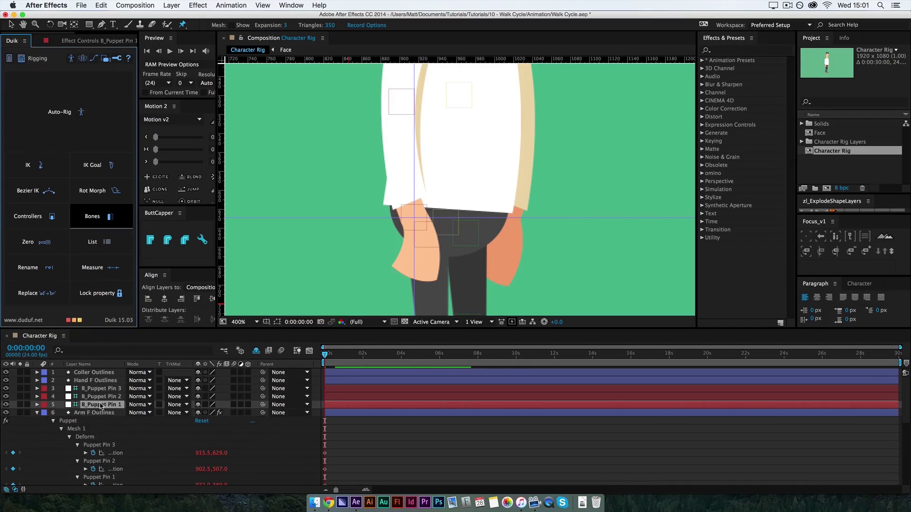
# Rename the bones Wrist Front, Elbow Front and Shoulder Front.
pyautogui.click(99, 388)
pyautogui.press('Return')
pyautogui.write('Wrist Front')
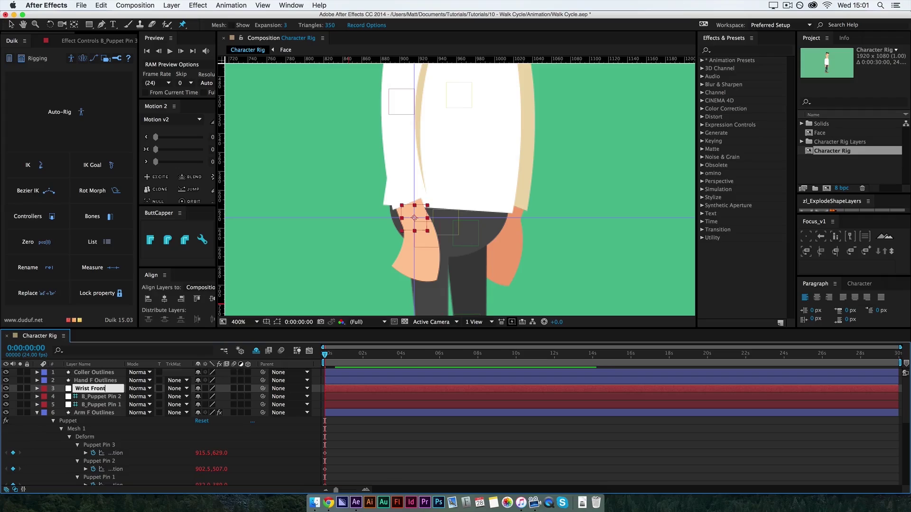
pyautogui.press('Return')
pyautogui.click(100, 397)
pyautogui.press('Return')
pyautogui.write('Elbow Front')
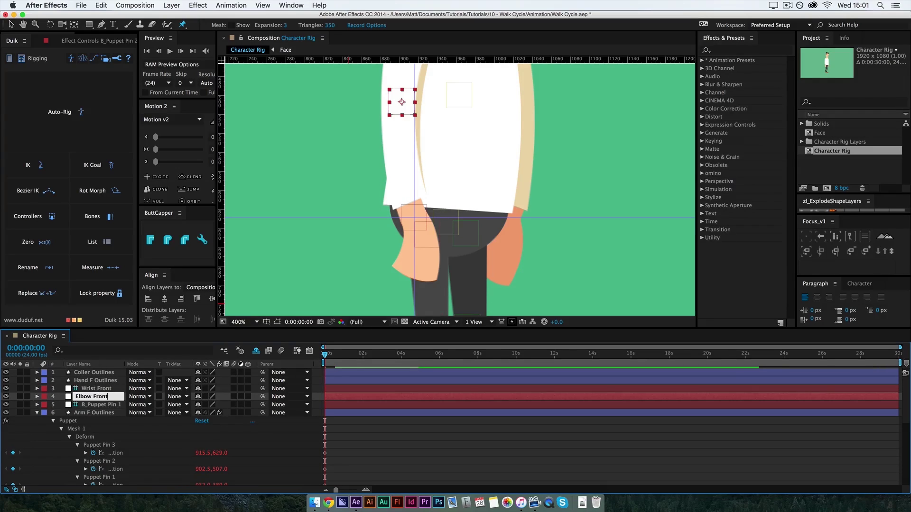
pyautogui.press('Return')
pyautogui.click(99, 405)
pyautogui.press('Return')
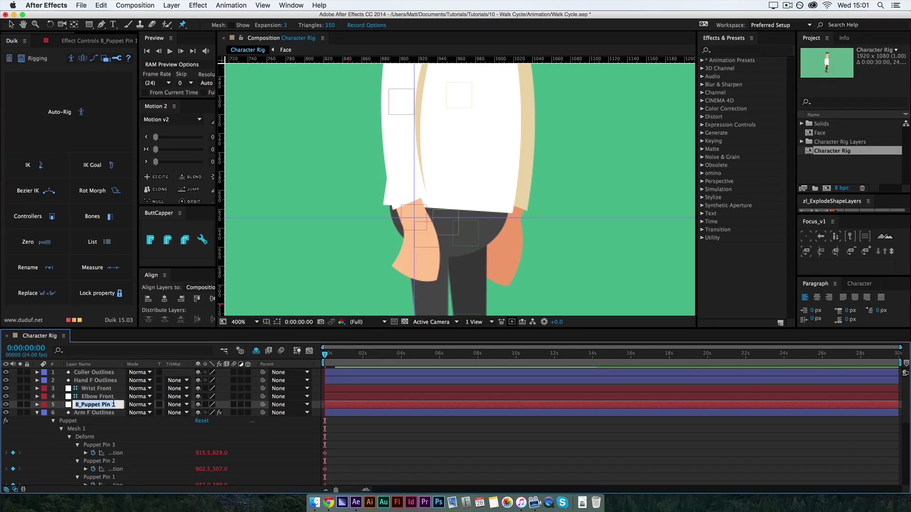
pyautogui.write('Shoulder Front')
pyautogui.press('Return')
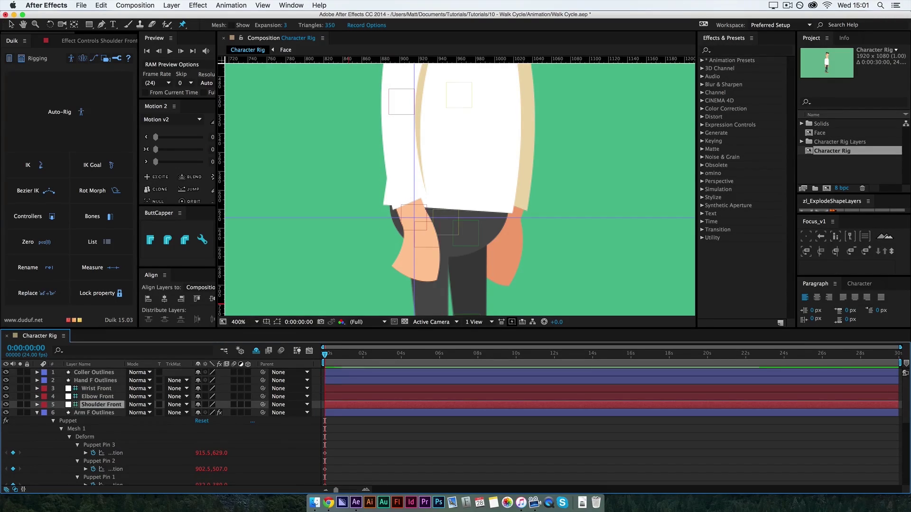
# Order and chain the bones Wrist to Elbow to Shoulder, with Shoulder Front parented to Neck.
pyautogui.moveTo(94, 405)
pyautogui.mouseDown()
pyautogui.moveTo(95, 389)
pyautogui.moveTo(95, 397)
pyautogui.mouseUp()
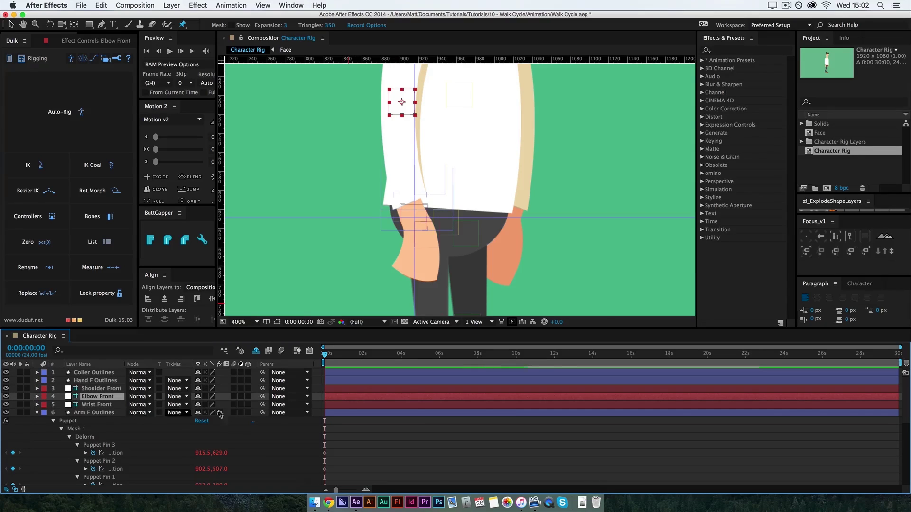
pyautogui.click(95, 405)
pyautogui.keyDown('shift'); pyautogui.click(95, 389); pyautogui.keyUp('shift')
pyautogui.click(280, 389)
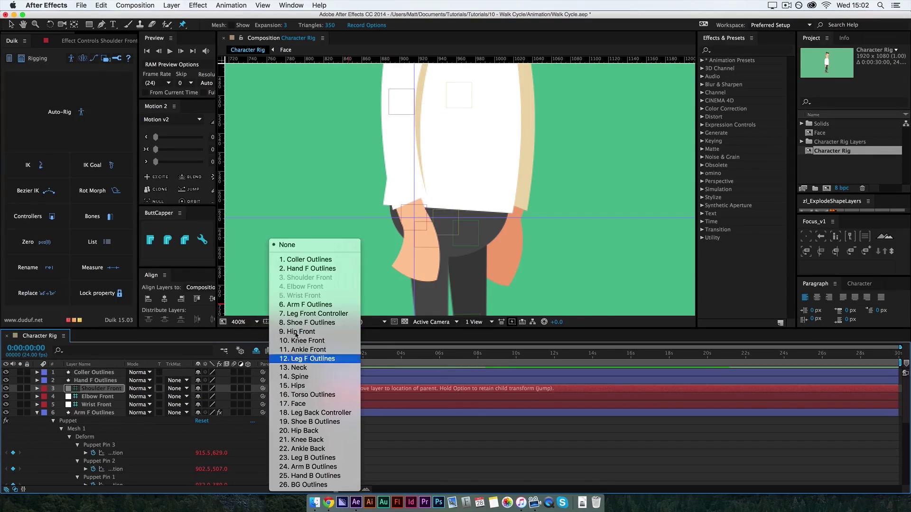
pyautogui.click(307, 372)
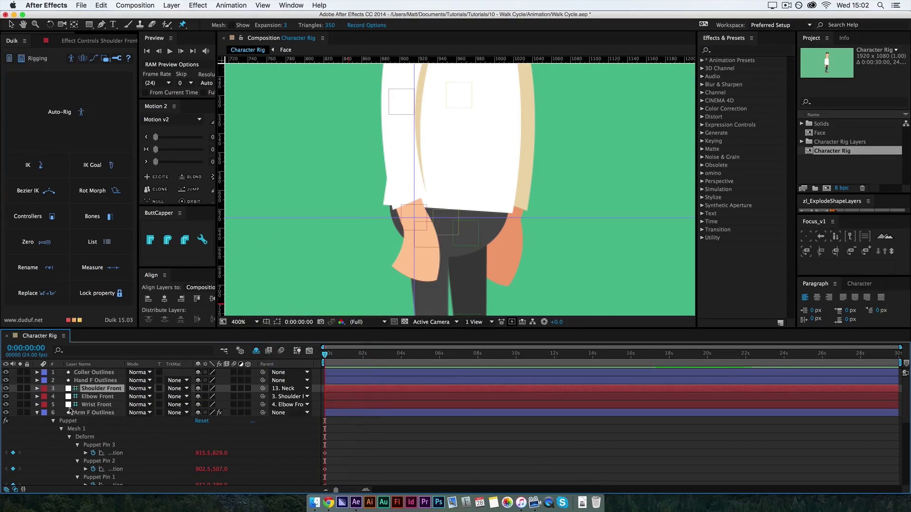
# Label the arm bones and artwork Blue, and parent Hand F Outlines to Wrist Front.
pyautogui.click(95, 413)
pyautogui.click(37, 413)
pyautogui.keyDown('shift'); pyautogui.click(95, 389); pyautogui.keyUp('shift')
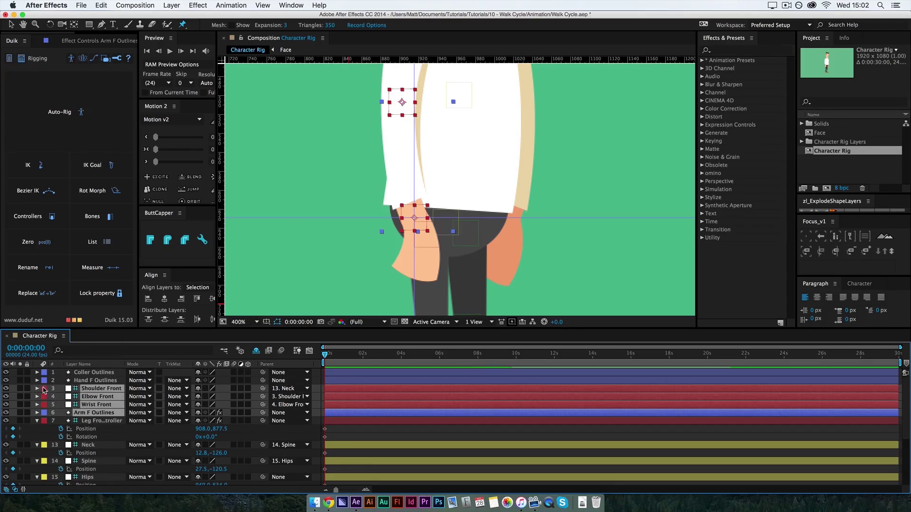
pyautogui.click(44, 405)
pyautogui.click(90, 412)
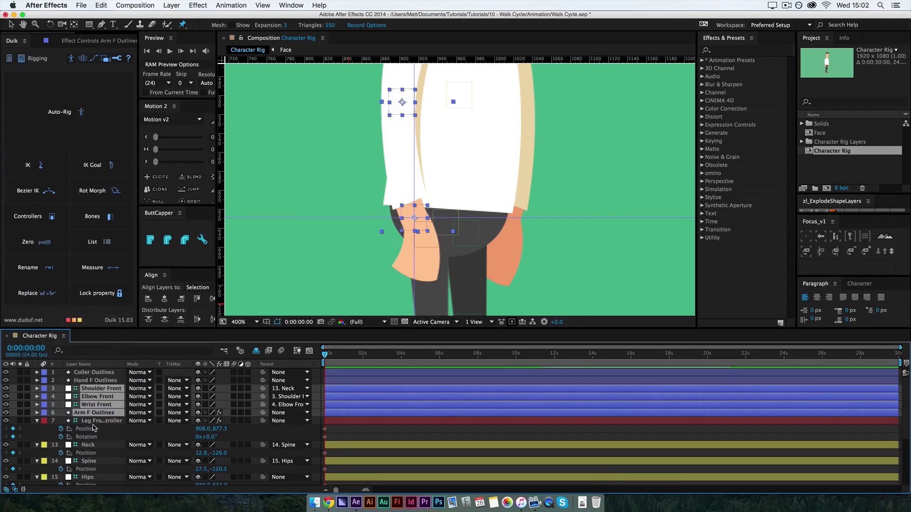
pyautogui.click(99, 413)
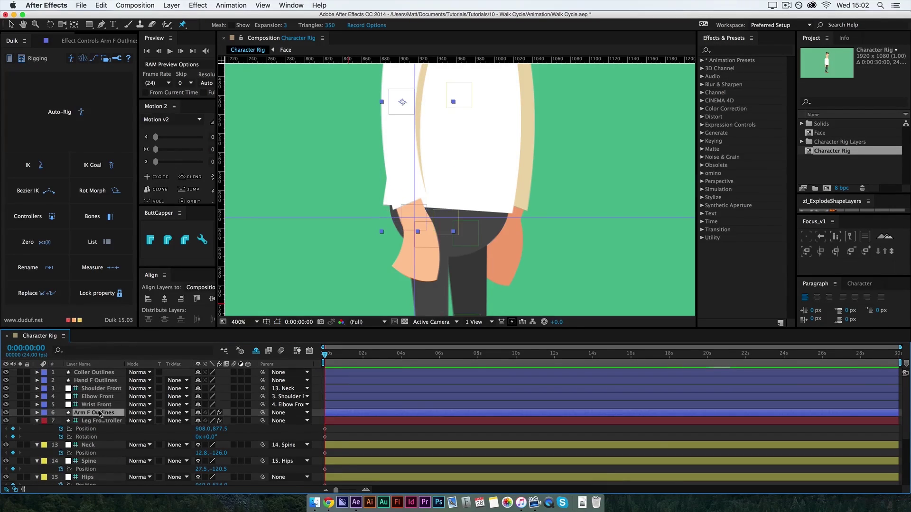
pyautogui.click(100, 380)
pyautogui.moveTo(262, 381); pyautogui.dragTo(109, 406)
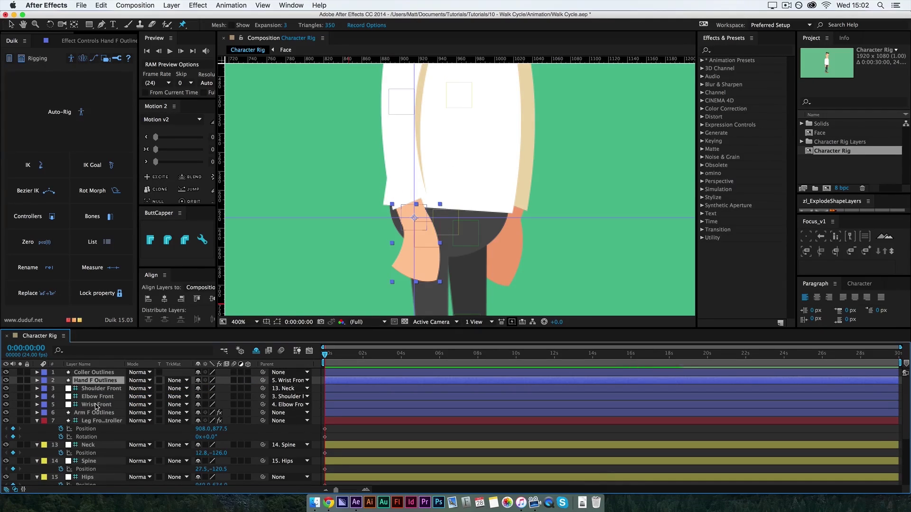
pyautogui.click(96, 407)
# Create a Duik controller at the wrist and name it Arm Front Controller.
pyautogui.click(28, 216)
pyautogui.click(112, 190)
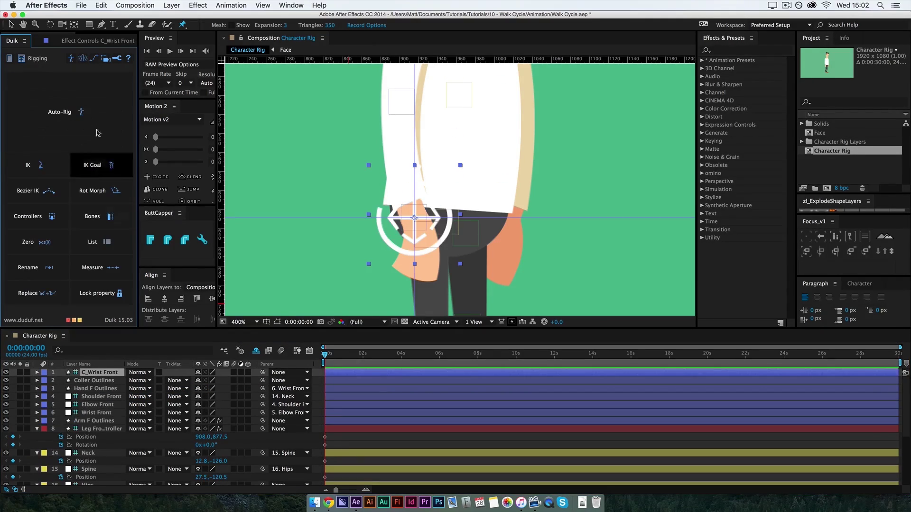
pyautogui.click(99, 372)
pyautogui.press('Return')
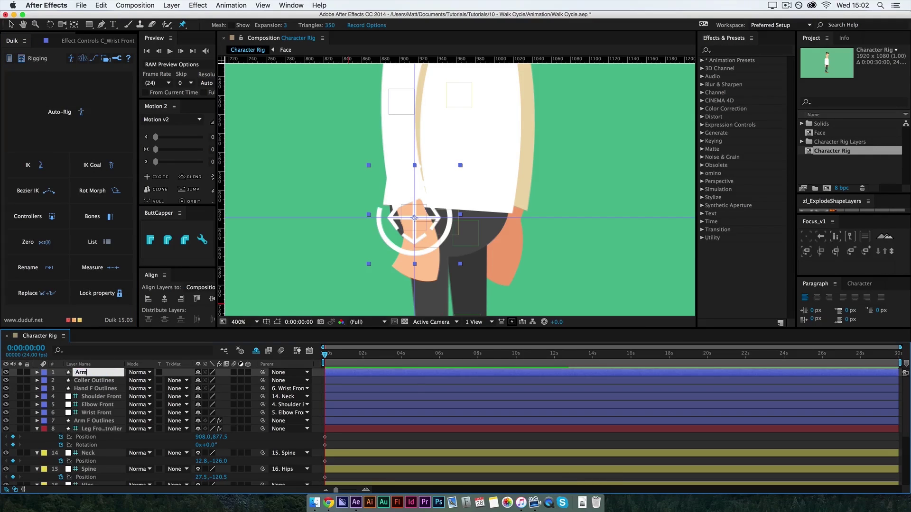
pyautogui.write(' Fro...roller')
pyautogui.press('Return')
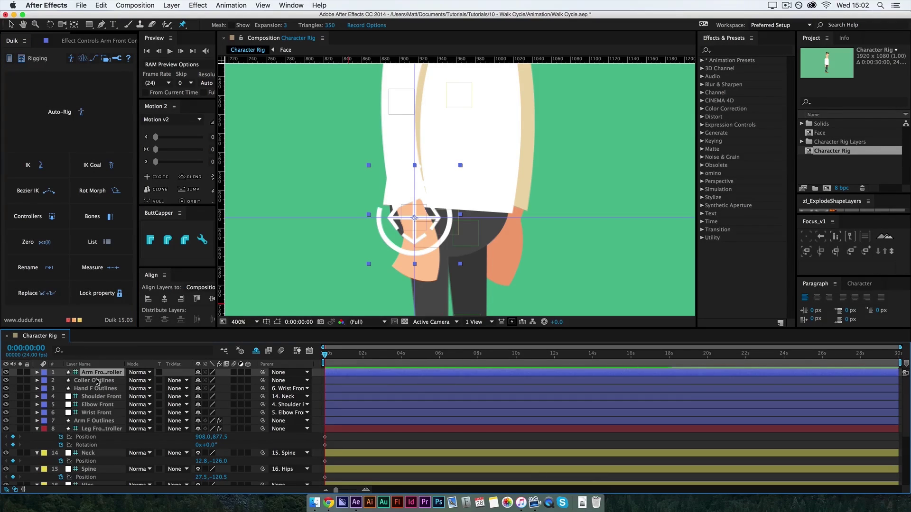
# Build a 3-layer IK from the shoulder, elbow and wrist bones to the controller, and drag it to bend the arm.
pyautogui.keyDown('super'); pyautogui.click(101, 397); pyautogui.keyUp('super')
pyautogui.keyDown('shift'); pyautogui.click(96, 413); pyautogui.keyUp('shift')
pyautogui.click(53, 167)
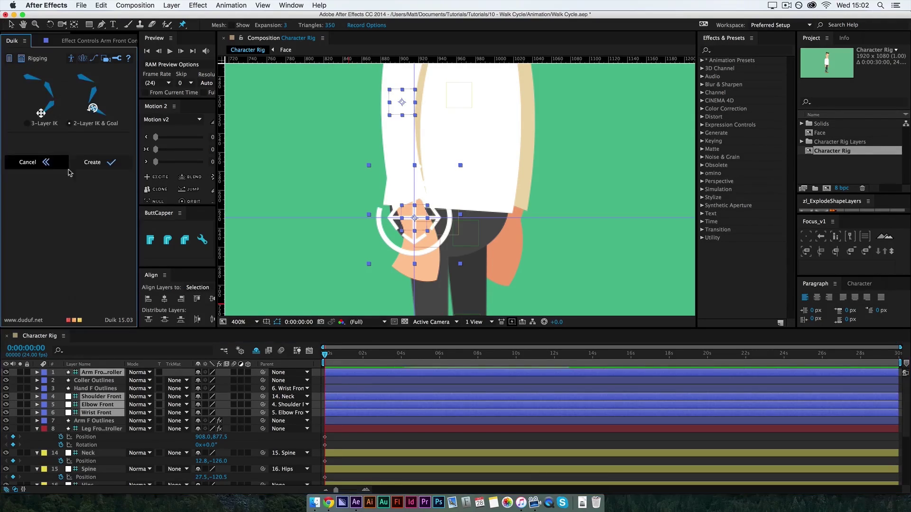
pyautogui.click(92, 162)
pyautogui.press('v')
pyautogui.moveTo(425, 231)
pyautogui.mouseDown()
pyautogui.moveTo(404, 186)
pyautogui.moveTo(558, 85)
pyautogui.moveTo(354, 153)
pyautogui.mouseUp()
# Test-rotate the controller to 150°, undo, then keyframe its rest position and rotation.
pyautogui.press('r')
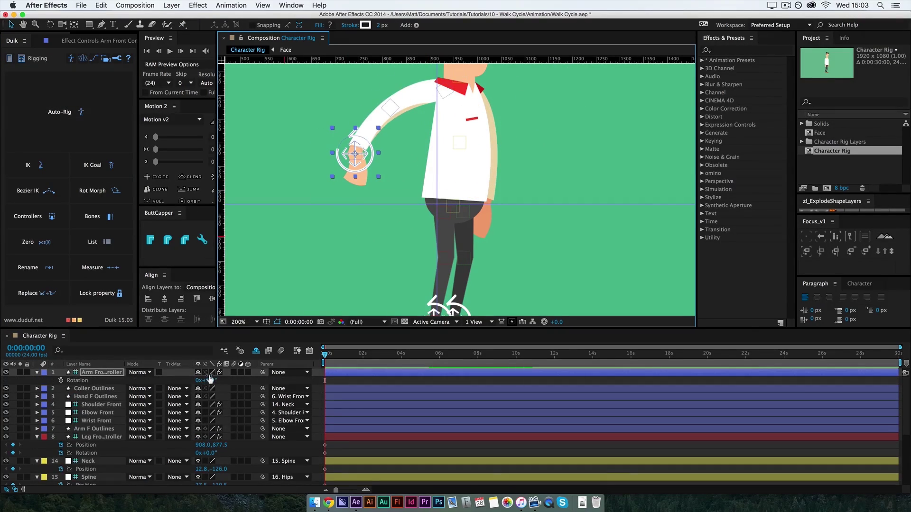
pyautogui.moveTo(211, 378); pyautogui.dragTo(284, 373)
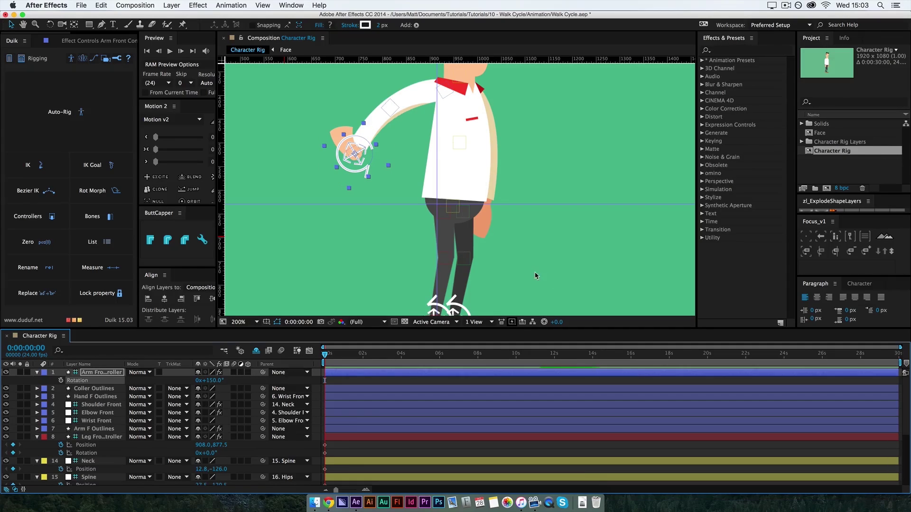
pyautogui.click(513, 232)
pyautogui.hotkey('ctrl', 'z')
pyautogui.hotkey('ctrl', 'z')
pyautogui.hotkey('ctrl', 'z')
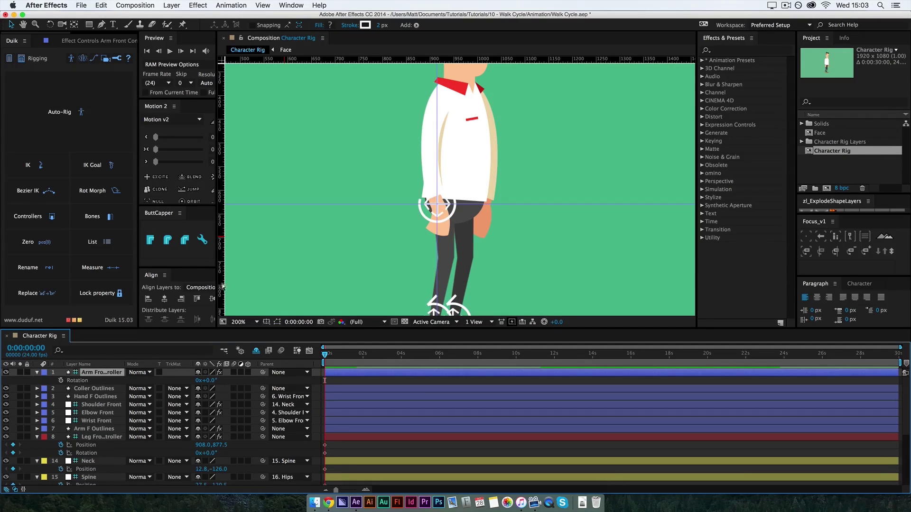
pyautogui.hotkey('shift', 'p')
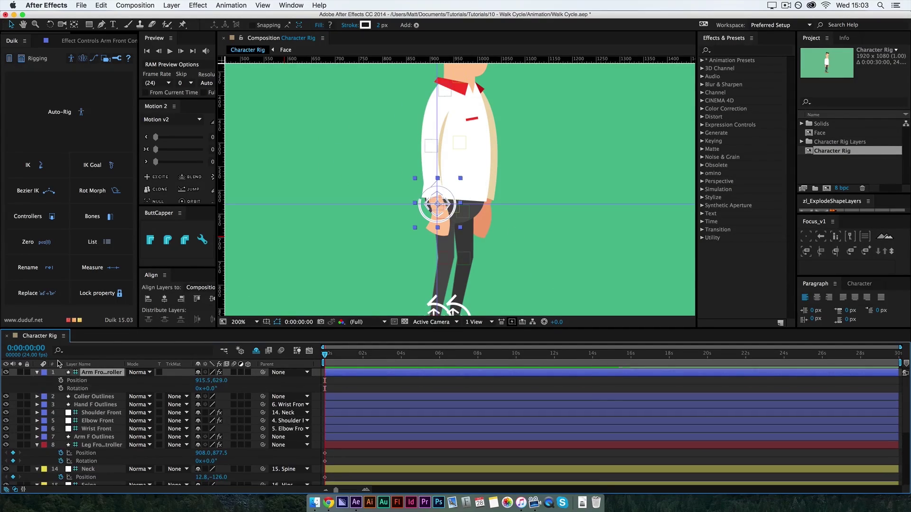
pyautogui.hotkey('alt', 'shift', 'p')
pyautogui.hotkey('alt', 'shift', 'r')
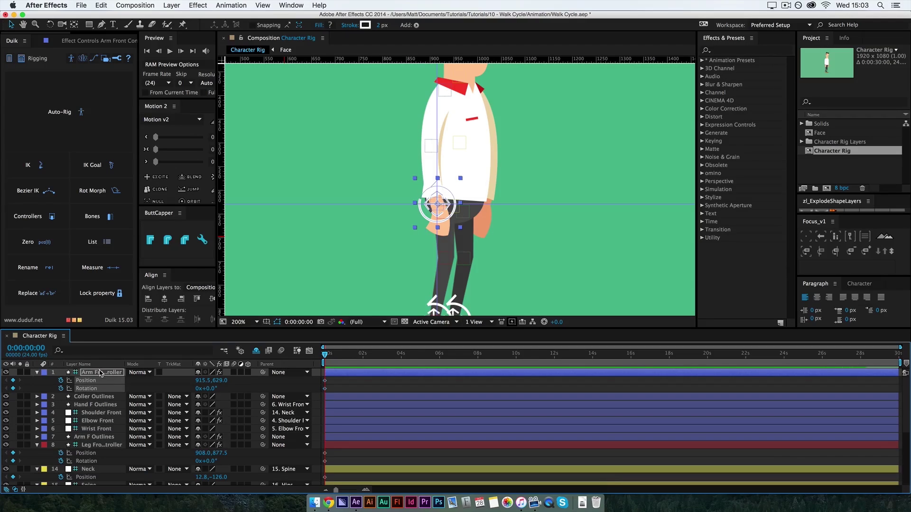
# Move the controller below Coller Outlines and parent Coller Outlines to Neck.
pyautogui.moveTo(100, 373); pyautogui.dragTo(104, 379)
pyautogui.click(274, 373)
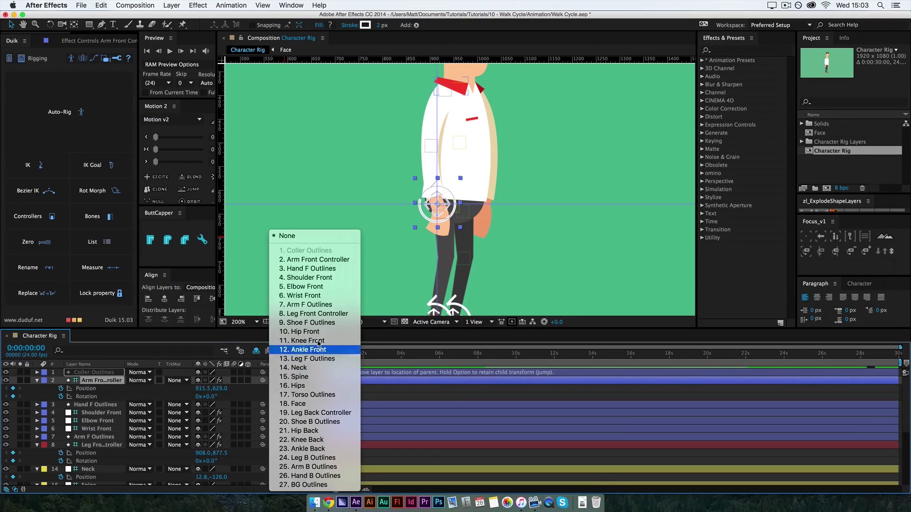
pyautogui.click(294, 364)
pyautogui.click(85, 374)
pyautogui.press('p')
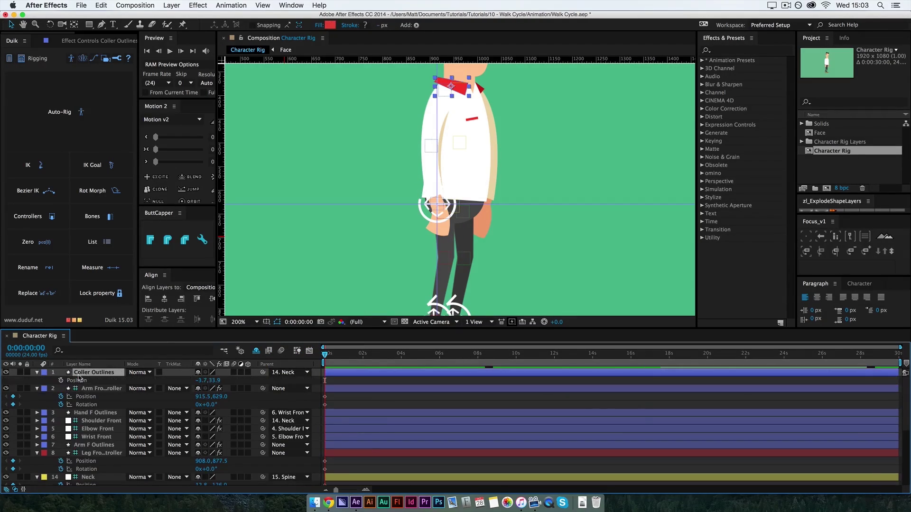
pyautogui.hotkey('shift', 'r')
# Lock Shoulder Front through Arm F Outlines, mark the arm layers shy, and test the IK by dragging.
pyautogui.click(89, 396)
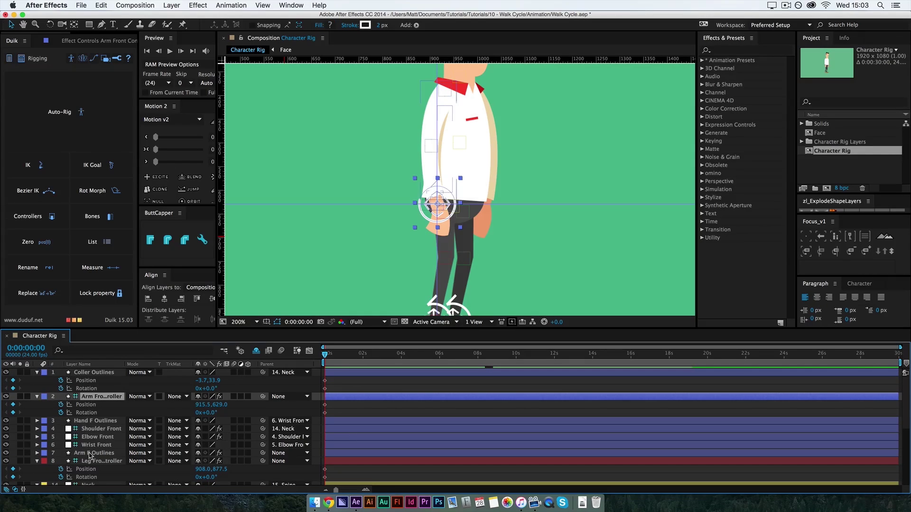
pyautogui.click(95, 430)
pyautogui.keyDown('shift'); pyautogui.click(96, 454); pyautogui.keyUp('shift')
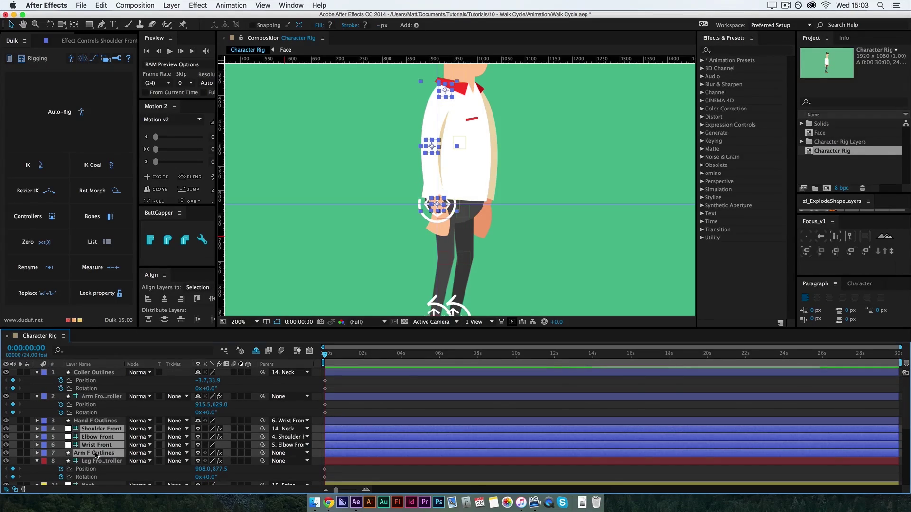
pyautogui.click(29, 430)
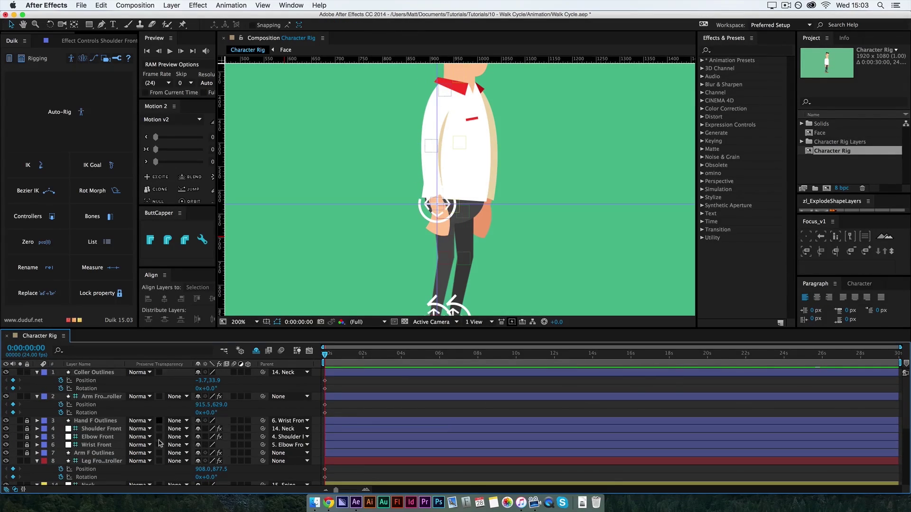
pyautogui.click(198, 421)
pyautogui.click(198, 421)
pyautogui.click(198, 421)
pyautogui.click(197, 421)
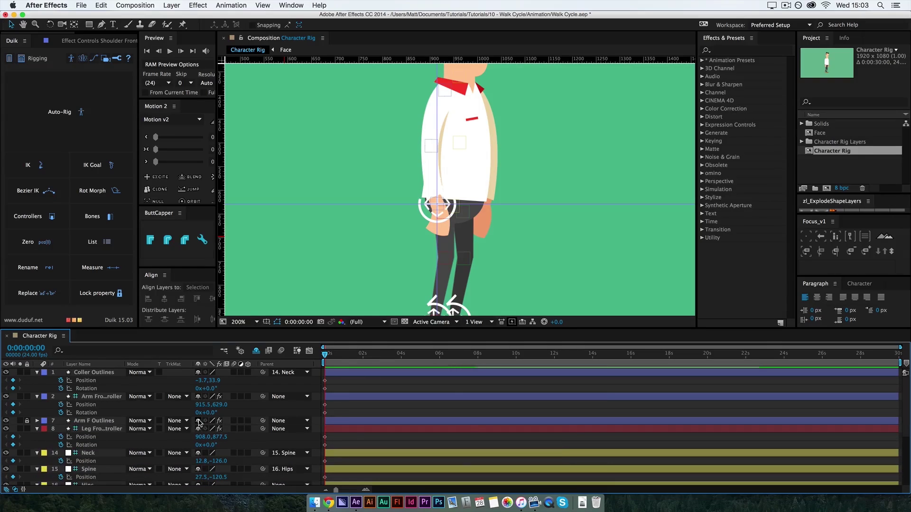
pyautogui.click(198, 421)
pyautogui.moveTo(437, 205); pyautogui.dragTo(578, 118)
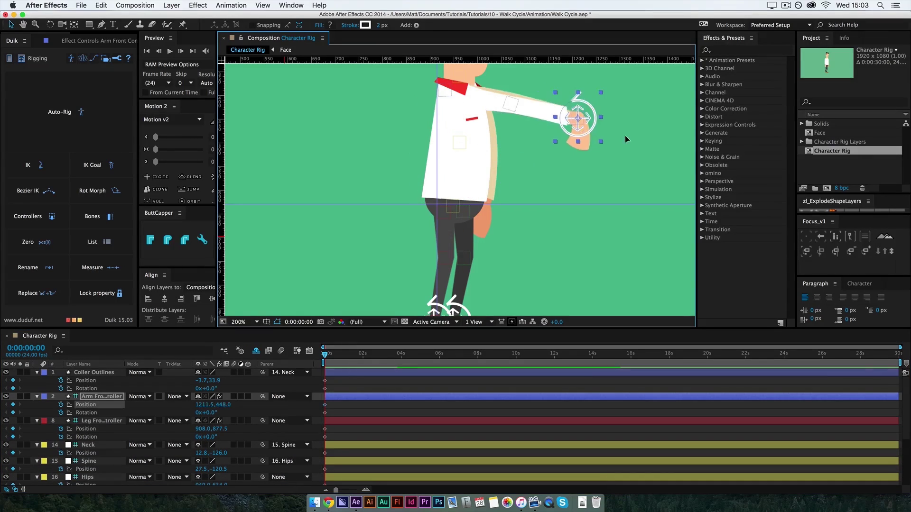
# Return the arm controller to rest and save the project.
pyautogui.press('super+z')
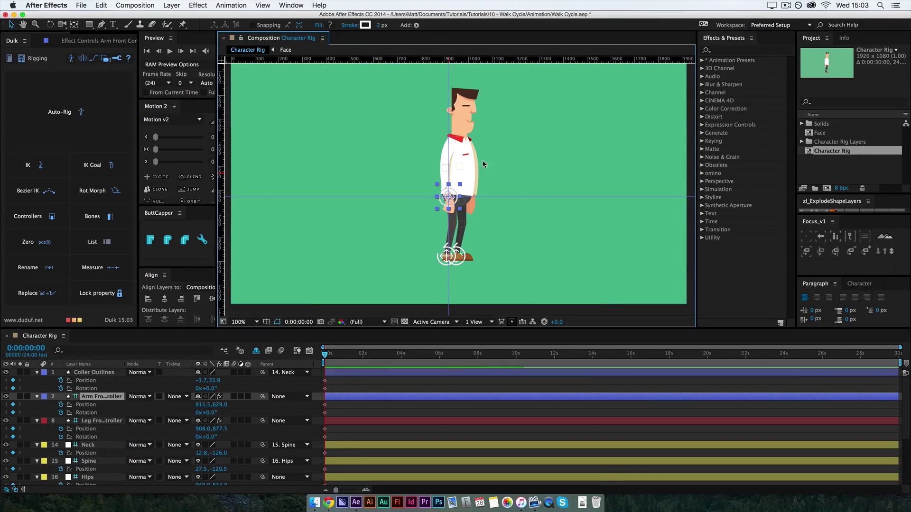
pyautogui.press('super+s')
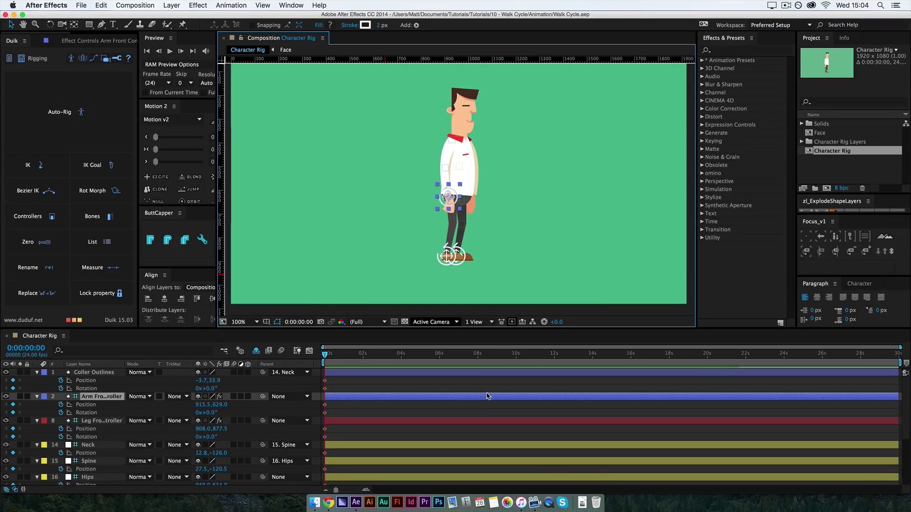
pyautogui.click(479, 382)
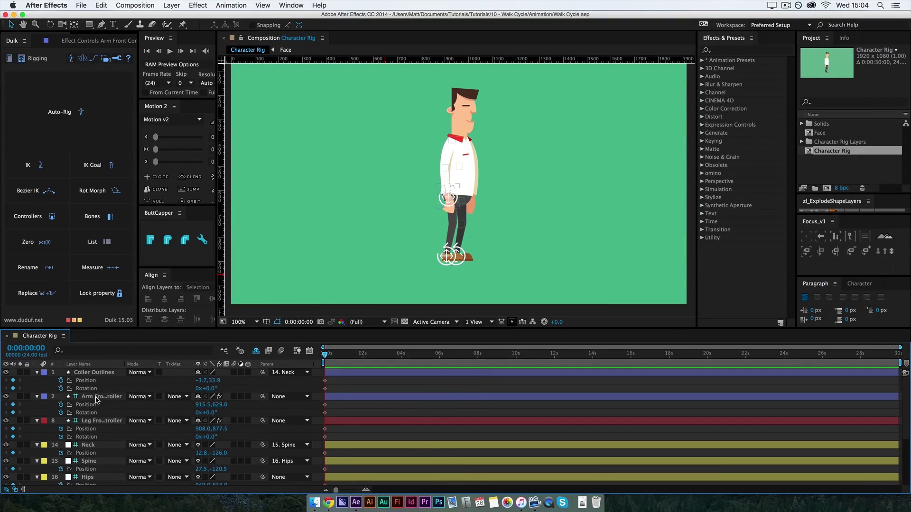
pyautogui.click(102, 374)
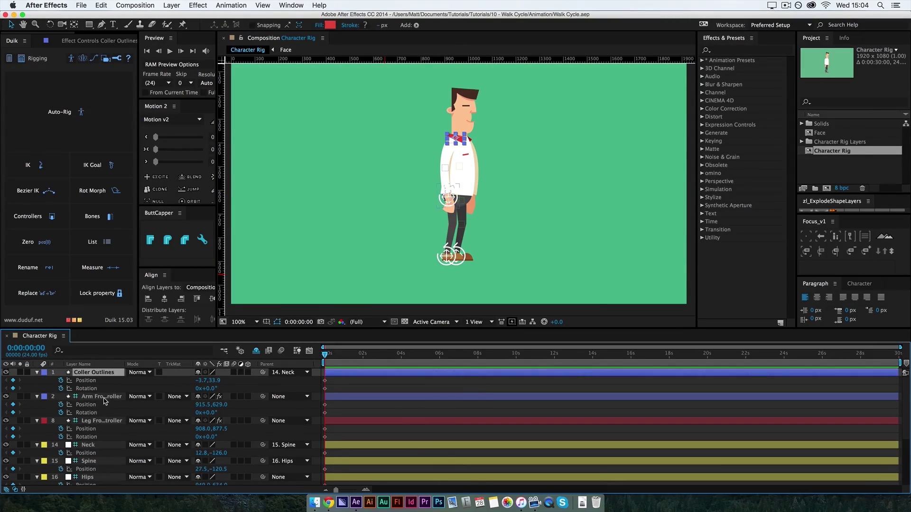
pyautogui.scroll(-5, 103, 417)
pyautogui.click(102, 457)
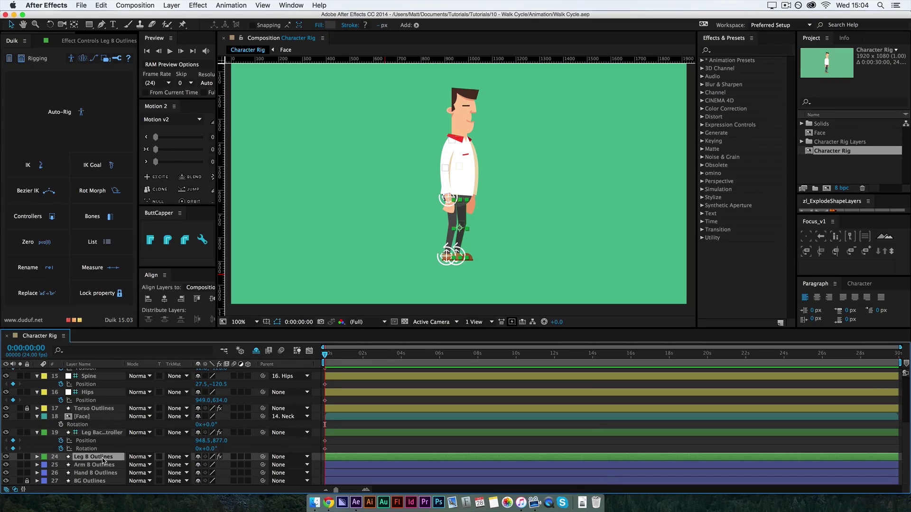
pyautogui.scroll(3, 249, 372)
# In a maximized Timeline, switch the front-arm and back-leg bone layers invisible and hide shy layers.
pyautogui.press('`')
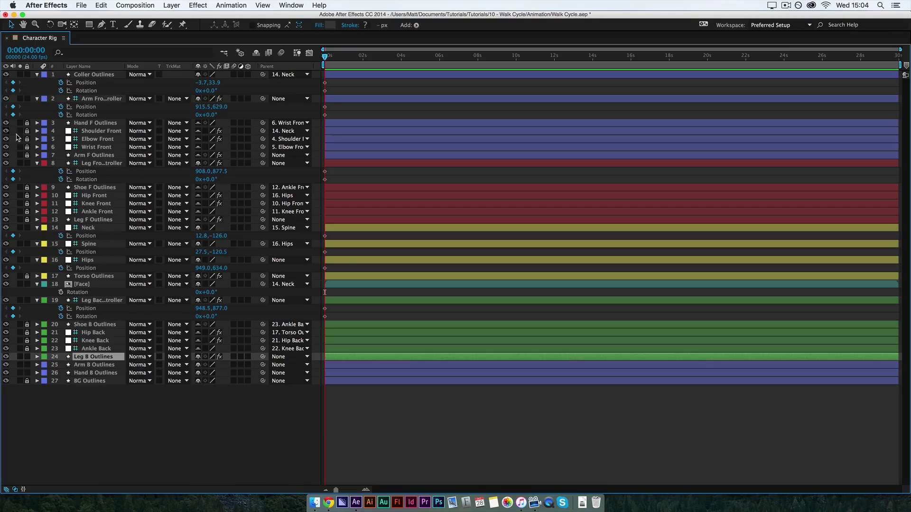
pyautogui.moveTo(7, 137); pyautogui.dragTo(6, 147)
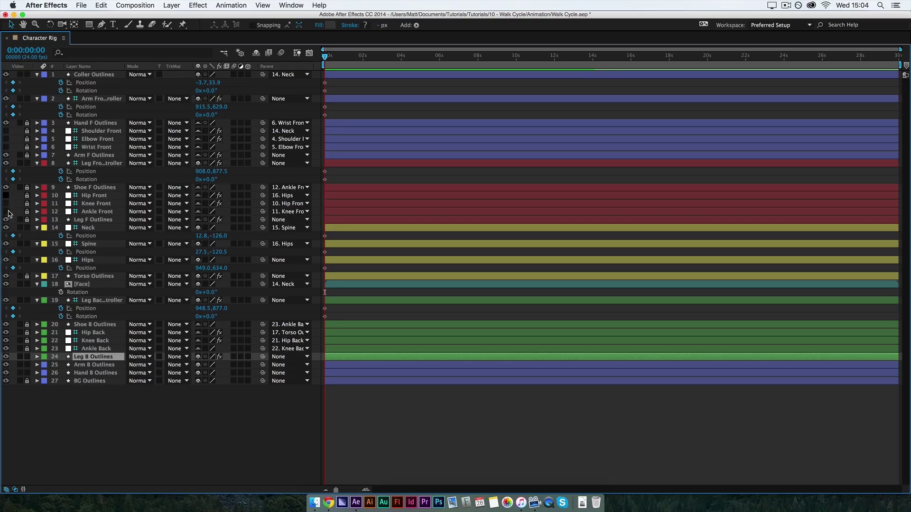
pyautogui.moveTo(5, 333); pyautogui.dragTo(6, 341)
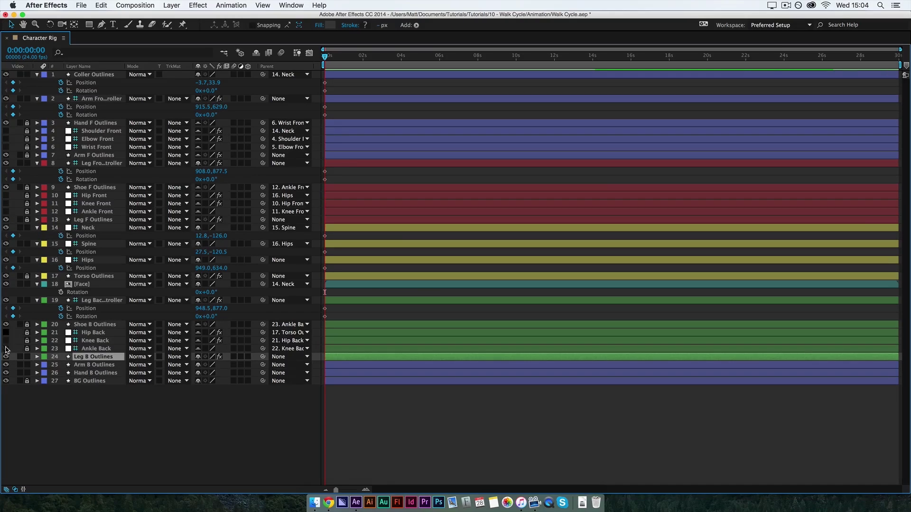
pyautogui.click(256, 53)
pyautogui.press('`')
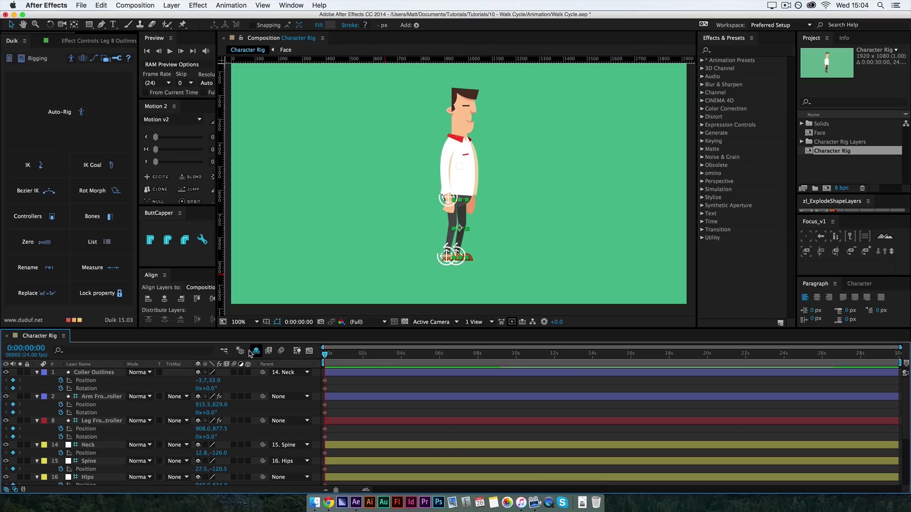
# Solo Arm B and Hand B Outlines and cross two guides at the hand circle's centre.
pyautogui.scroll(-5, 315, 387)
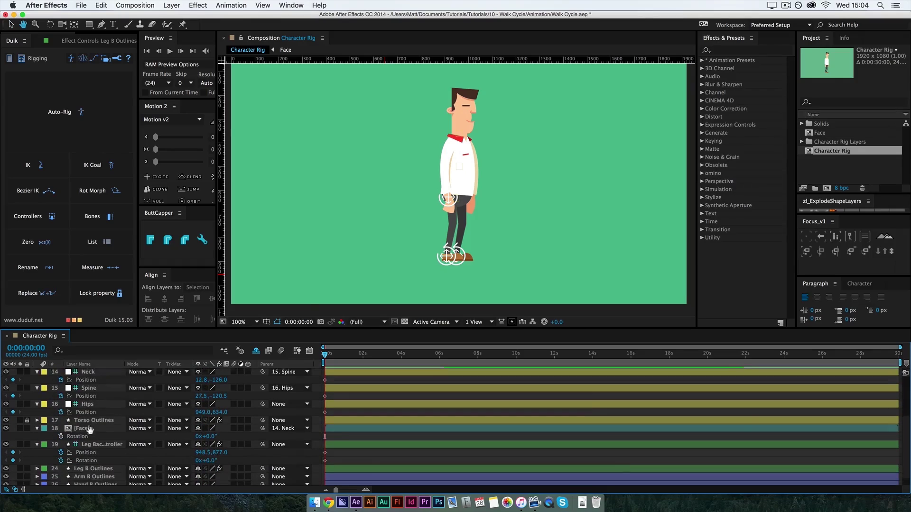
pyautogui.click(94, 466)
pyautogui.click(20, 465)
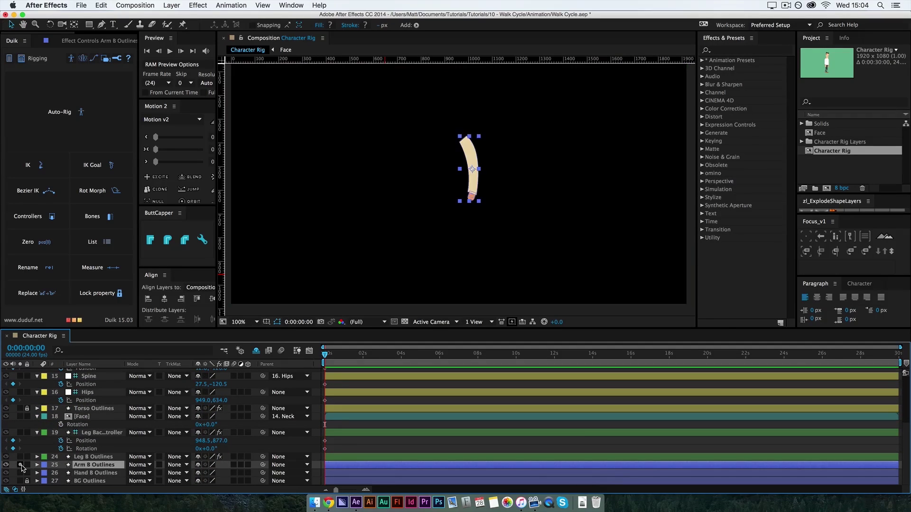
pyautogui.scroll(4, 460, 190)
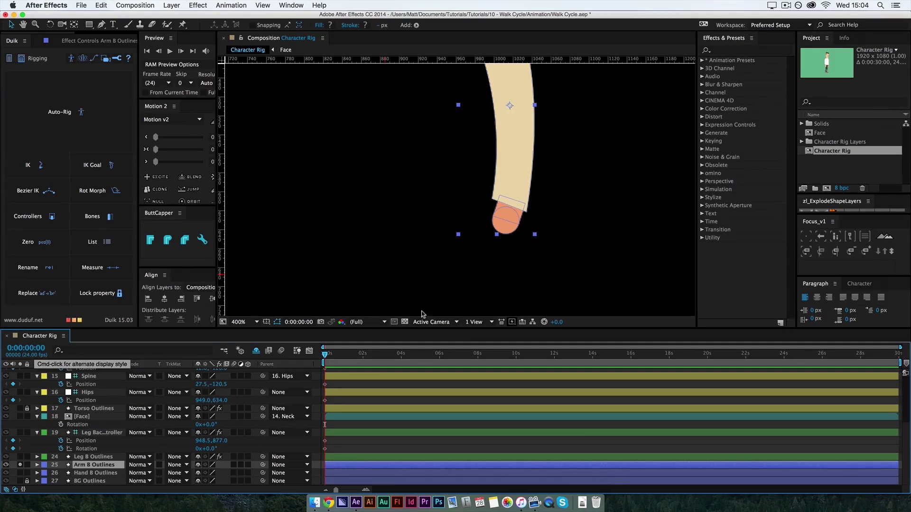
pyautogui.click(20, 473)
pyautogui.click(37, 465)
pyautogui.scroll(-3, 70, 482)
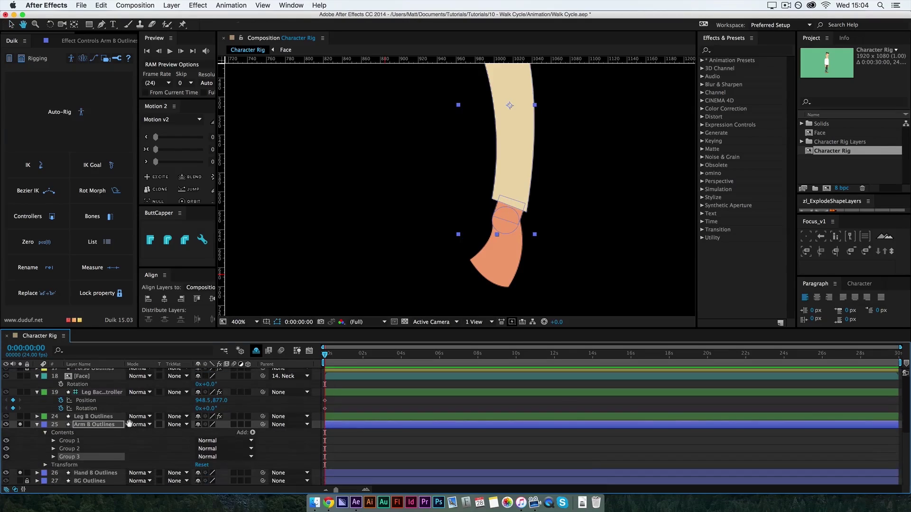
pyautogui.scroll(3, 508, 218)
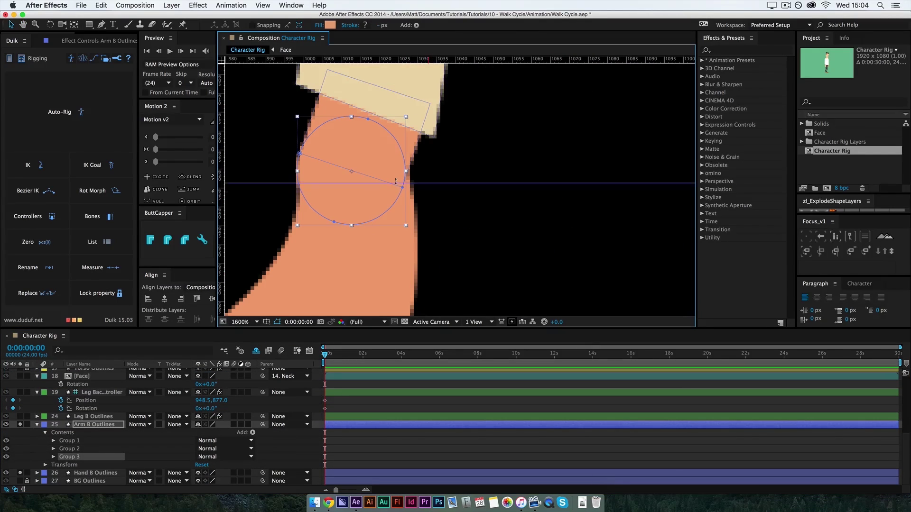
pyautogui.moveTo(395, 183); pyautogui.dragTo(396, 172)
pyautogui.moveTo(221, 125); pyautogui.dragTo(351, 119)
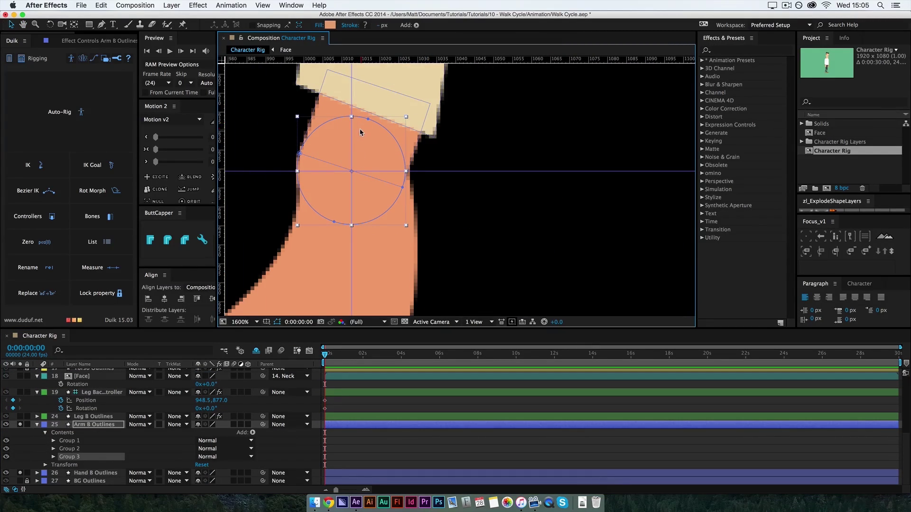
# Place puppet pins on Arm B Outlines, starting at the wrist joint.
pyautogui.click(95, 473)
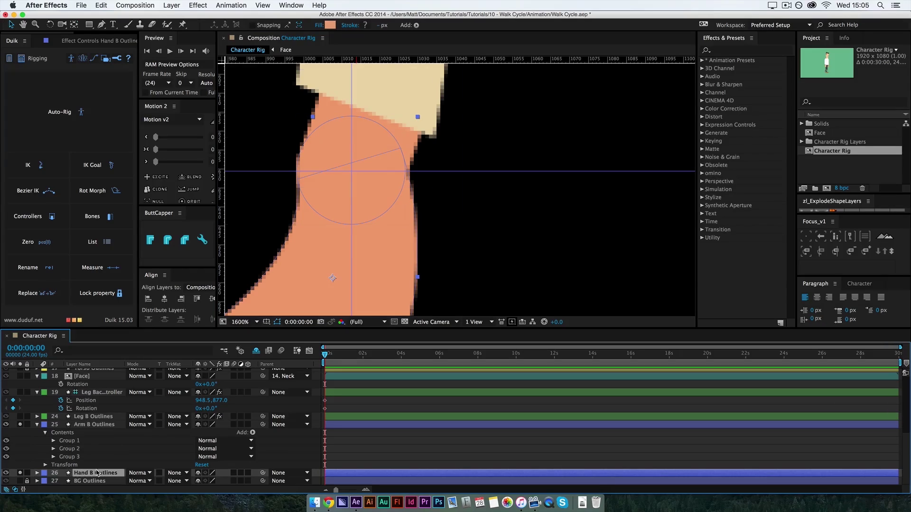
pyautogui.press('y')
pyautogui.click(20, 424)
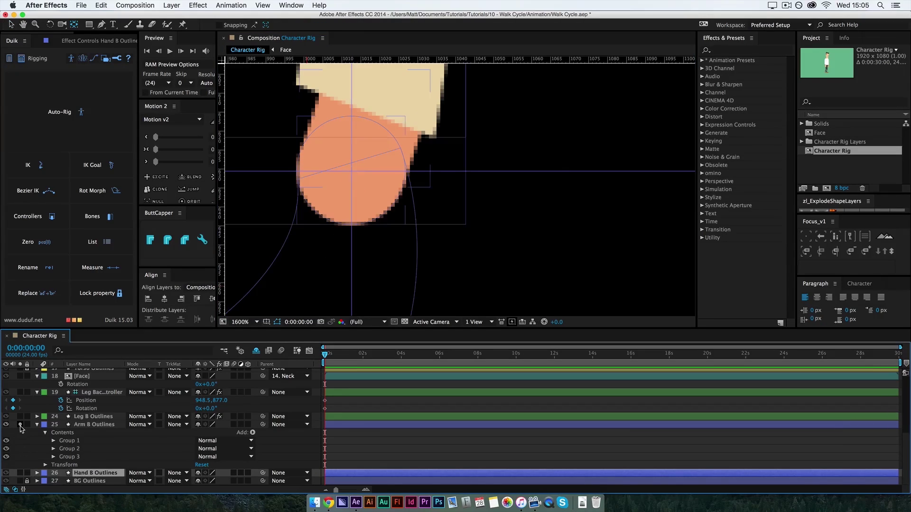
pyautogui.click(85, 425)
pyautogui.hotkey('ctrl', 'p')
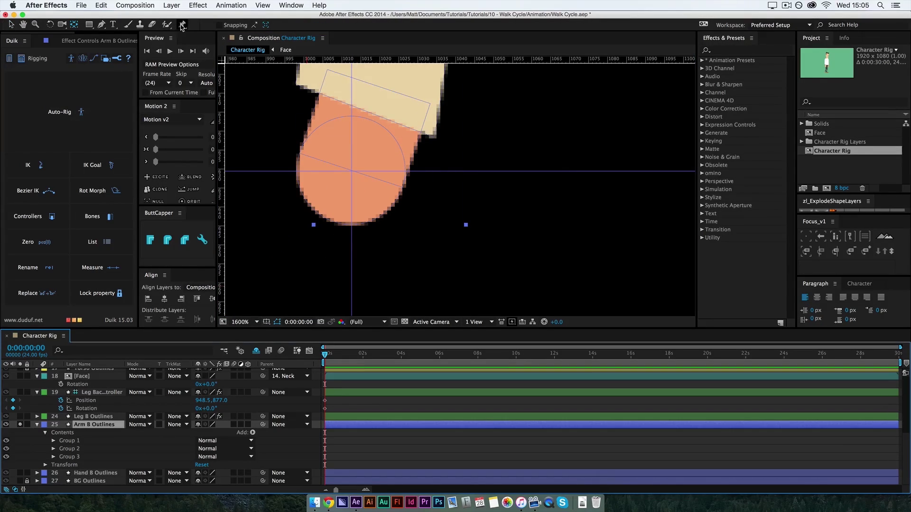
pyautogui.click(351, 171)
pyautogui.scroll(-3, 368, 165)
pyautogui.scroll(1, 441, 182)
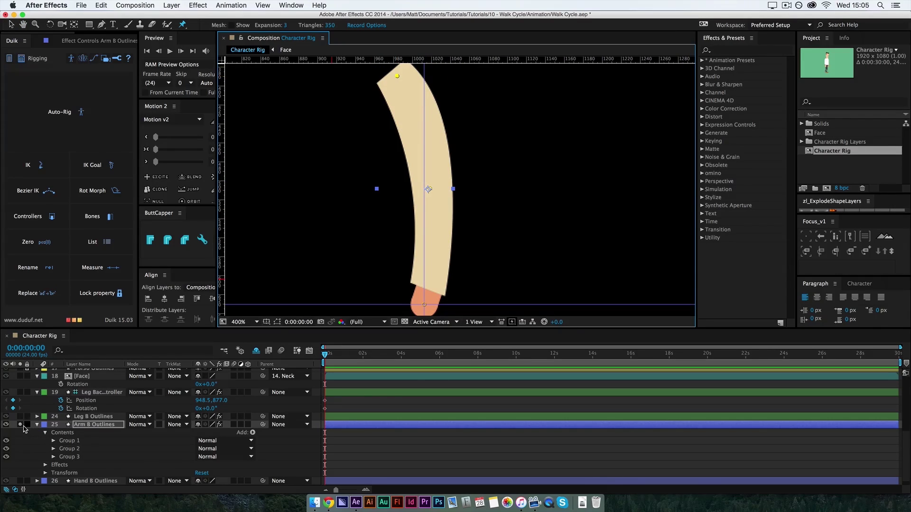
# Unsolo the arm and create Duik bone layers for the back arm's puppet pins.
pyautogui.click(20, 424)
pyautogui.press('u')
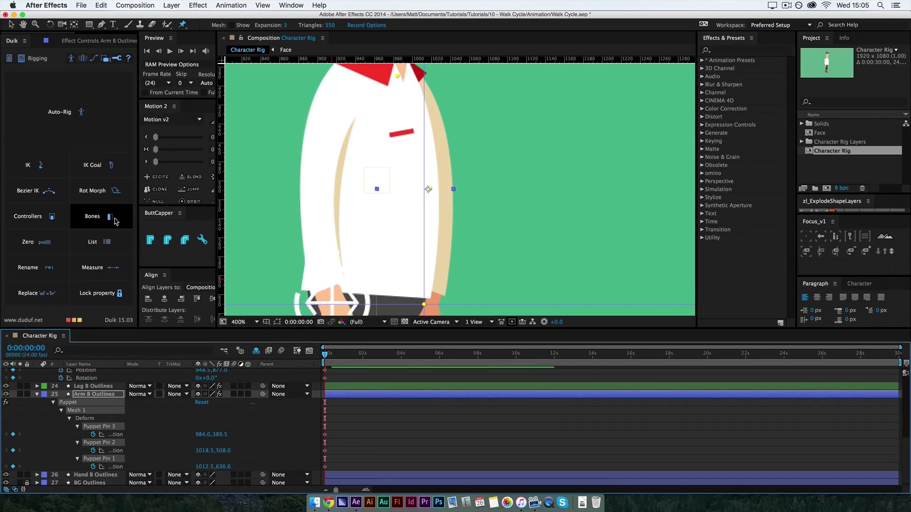
pyautogui.click(115, 221)
pyautogui.press(',')
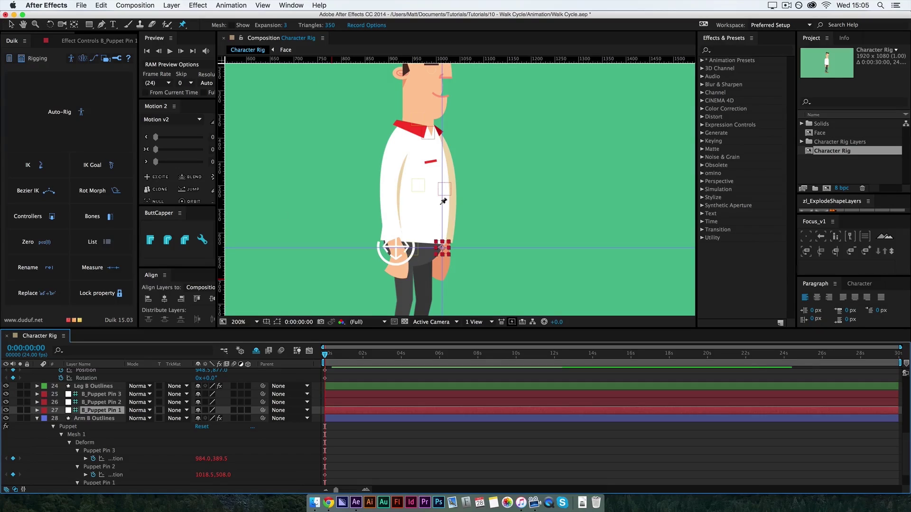
pyautogui.press('v')
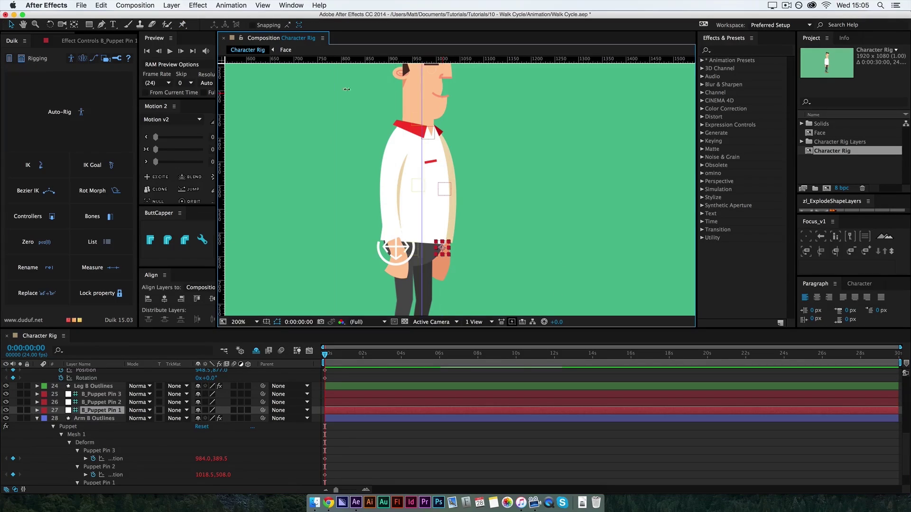
# Rename the three bone layers Wrist Back, Elbow Back and Shoulder Back.
pyautogui.click(37, 419)
pyautogui.press('Return')
pyautogui.write('Wrist Back')
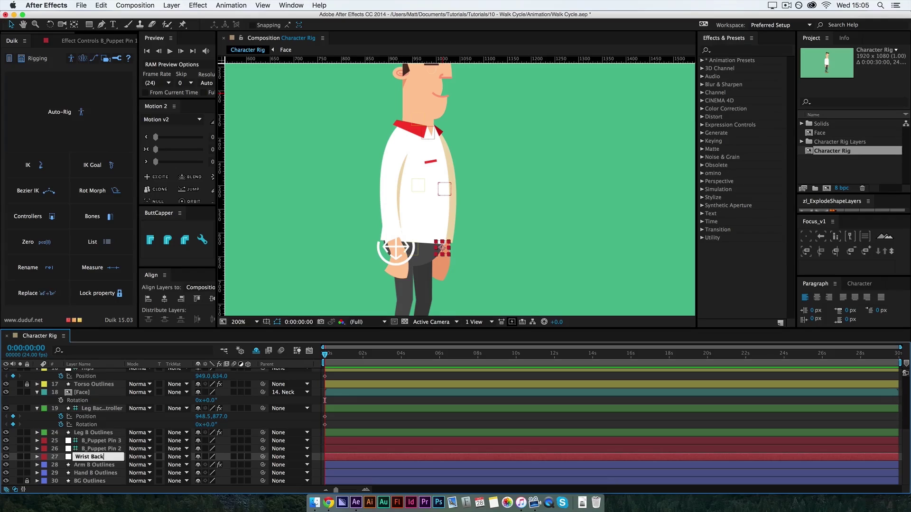
pyautogui.press('Return')
pyautogui.hotkey('ctrl', 'Up')
pyautogui.press('Return')
pyautogui.write('Elbow Ba')
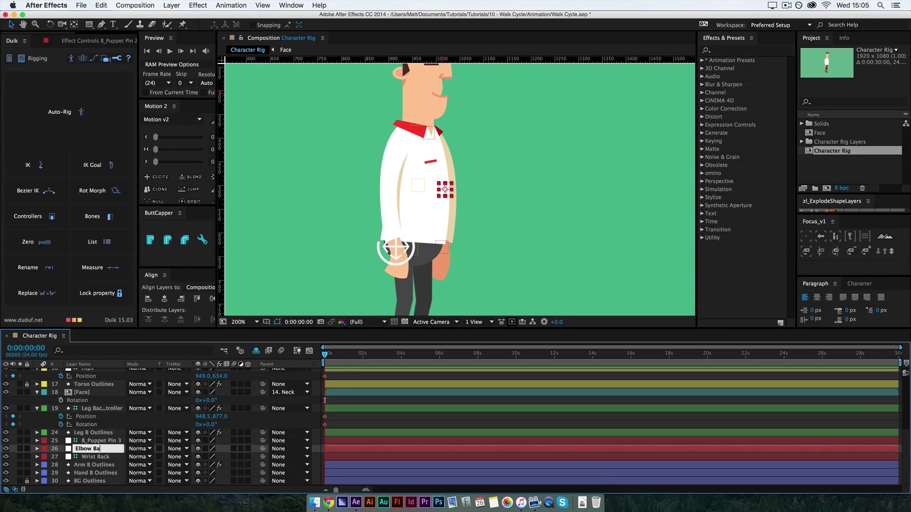
pyautogui.write('ck')
pyautogui.press('Return')
pyautogui.hotkey('ctrl', 'Up')
pyautogui.press('Return')
pyautogui.write('Sh')
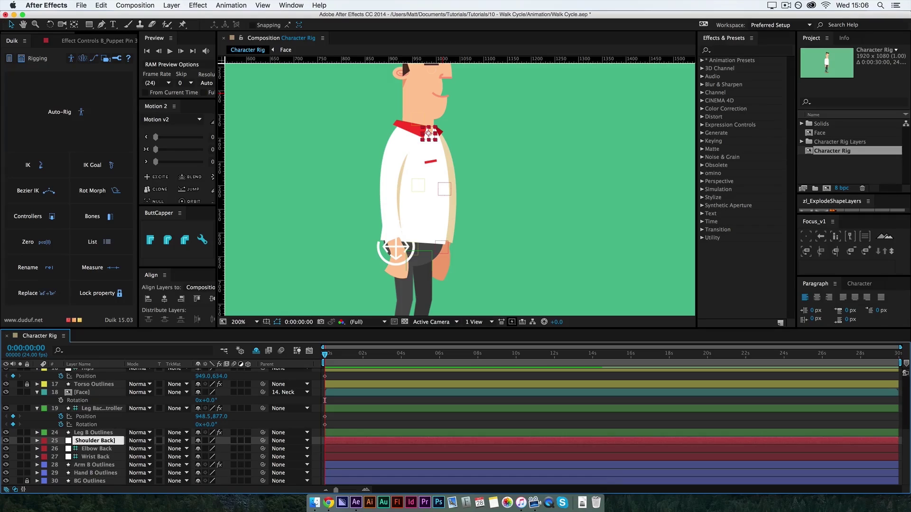
pyautogui.press('Return')
# Parent Elbow Back to Shoulder Back, Shoulder Back to Neck, and Hand B Outlines to Wrist Back.
pyautogui.keyDown('shift'); pyautogui.click(264, 458); pyautogui.keyUp('shift')
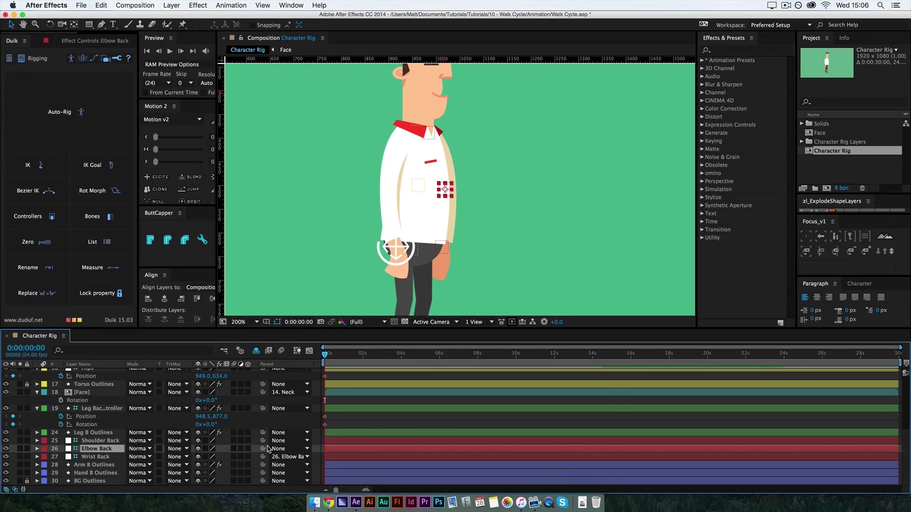
pyautogui.click(290, 441)
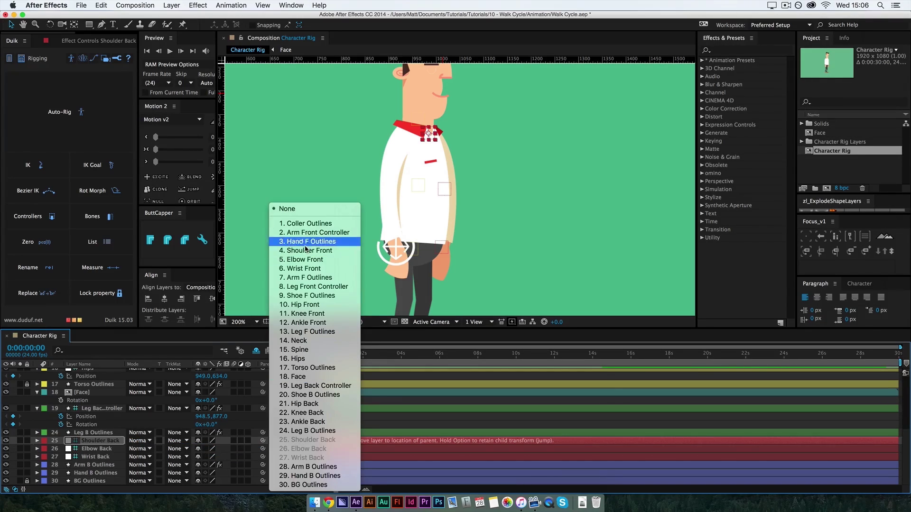
pyautogui.click(303, 340)
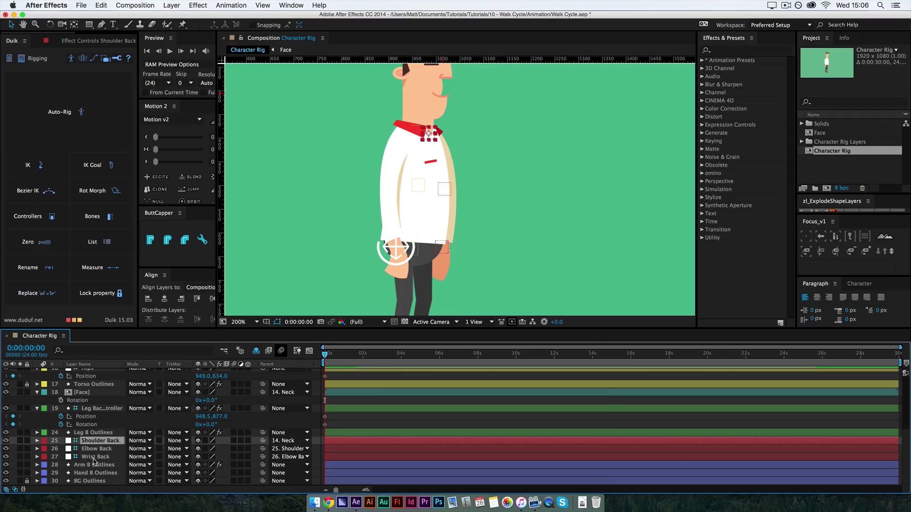
pyautogui.click(108, 466)
pyautogui.click(94, 473)
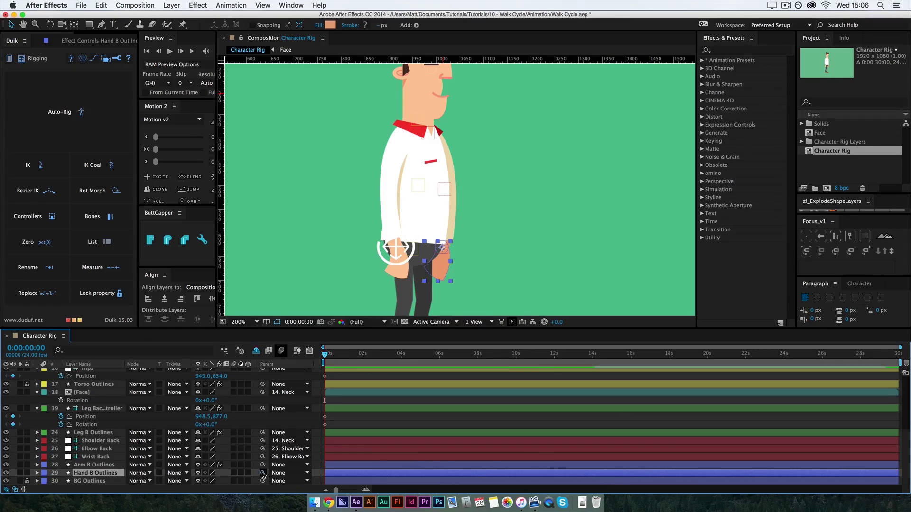
pyautogui.moveTo(262, 473); pyautogui.dragTo(95, 458)
# Label the back arm layers yellow, then select Wrist Back for controller creation.
pyautogui.keyDown('shift'); pyautogui.click(93, 442); pyautogui.keyUp('shift')
pyautogui.click(44, 440)
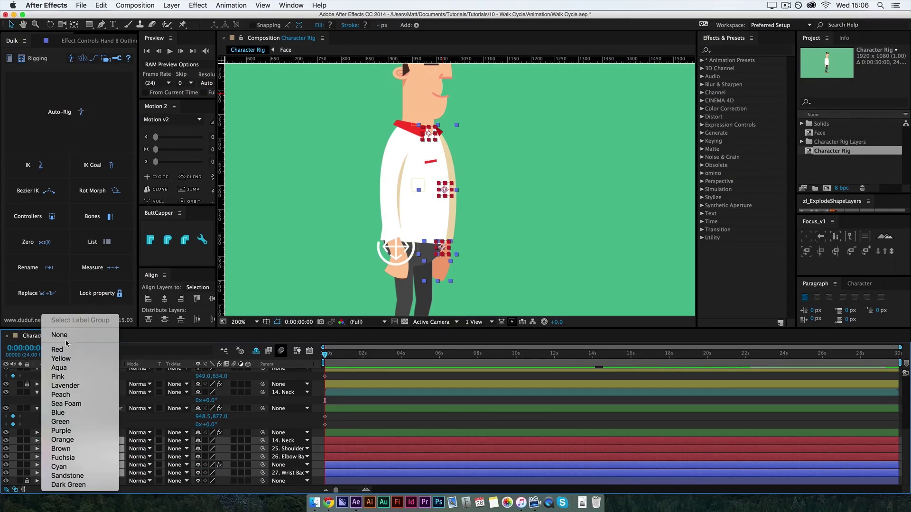
pyautogui.click(62, 351)
pyautogui.click(76, 481)
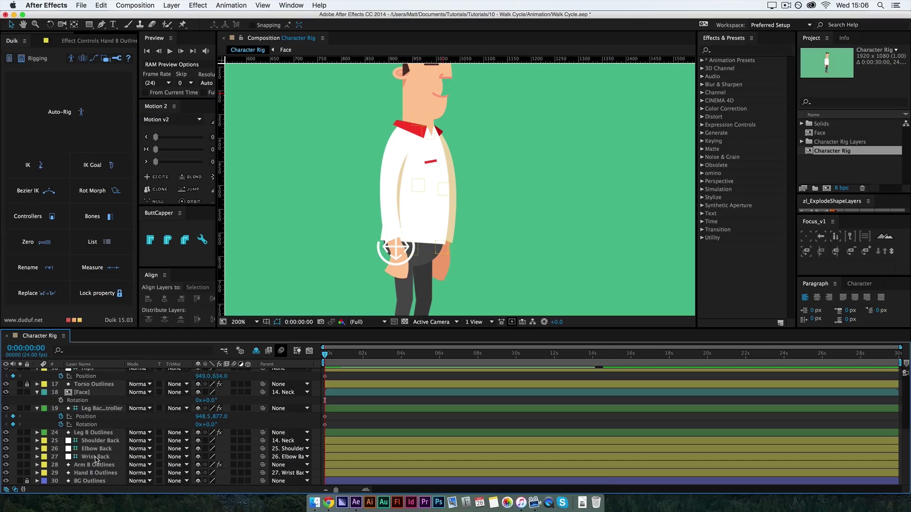
pyautogui.click(95, 458)
pyautogui.click(33, 216)
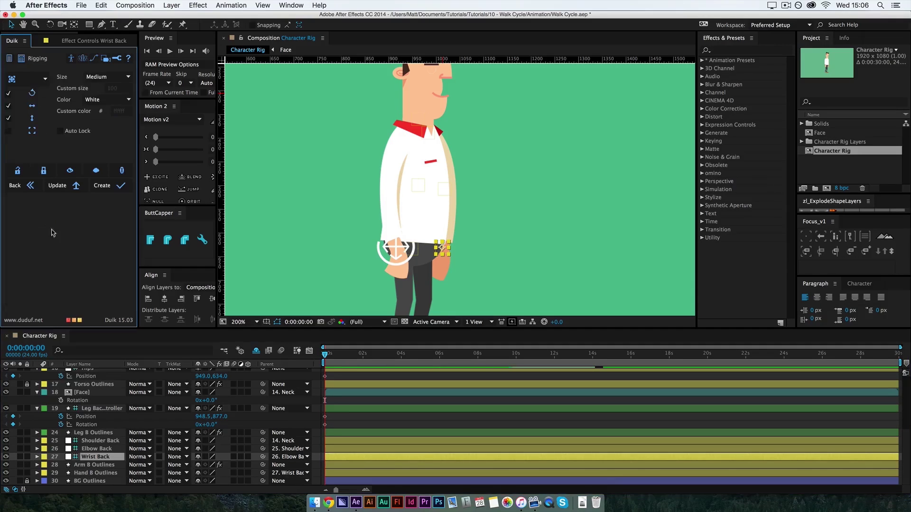
# Create the C_Wrist Back controller, place it above Shoulder Back and label it yellow.
pyautogui.click(119, 187)
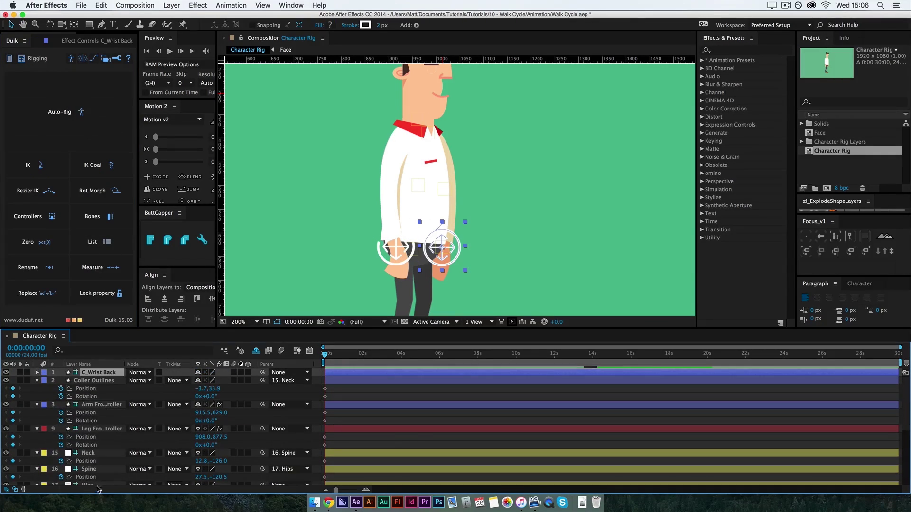
pyautogui.scroll(-5, 101, 470)
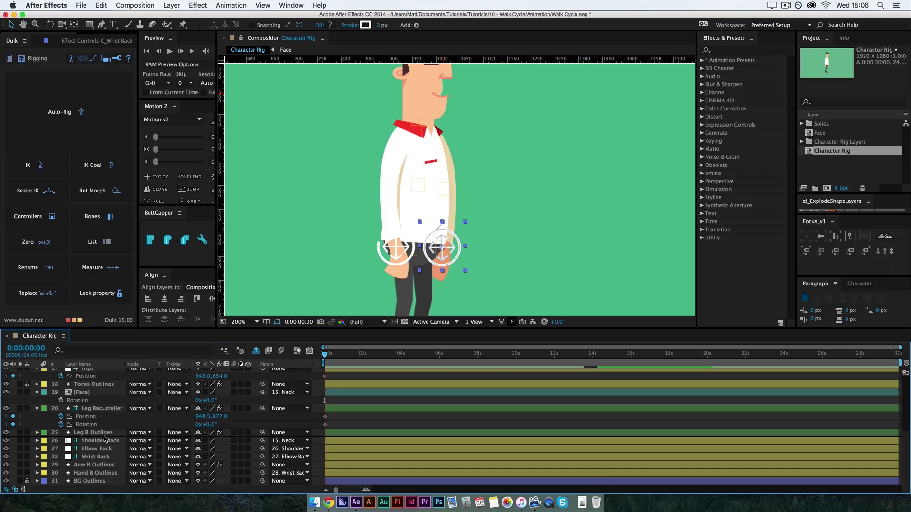
pyautogui.moveTo(105, 439); pyautogui.dragTo(108, 450)
pyautogui.click(44, 433)
pyautogui.click(66, 360)
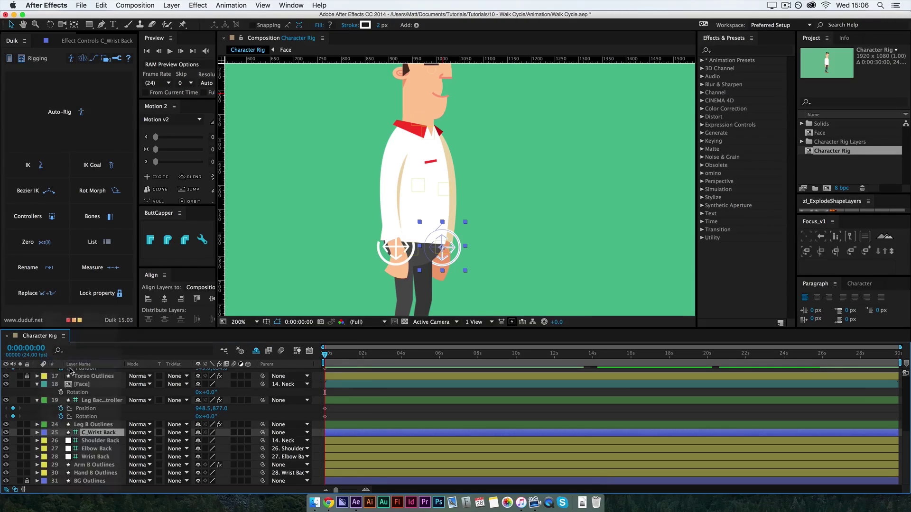
# Create a 2-layer Duik IK on the back arm driven by C_Wrist Back.
pyautogui.keyDown('shift'); pyautogui.click(95, 456); pyautogui.keyUp('shift')
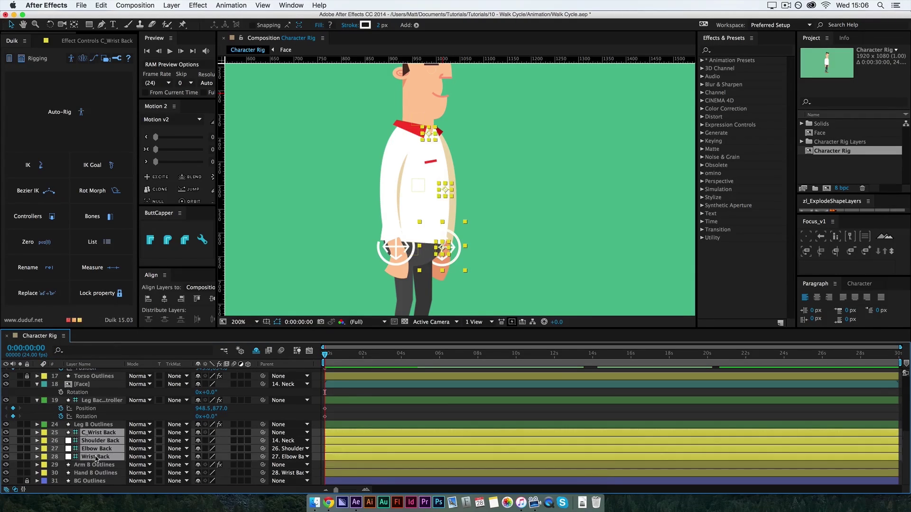
pyautogui.click(97, 170)
pyautogui.press('Return')
pyautogui.click(28, 166)
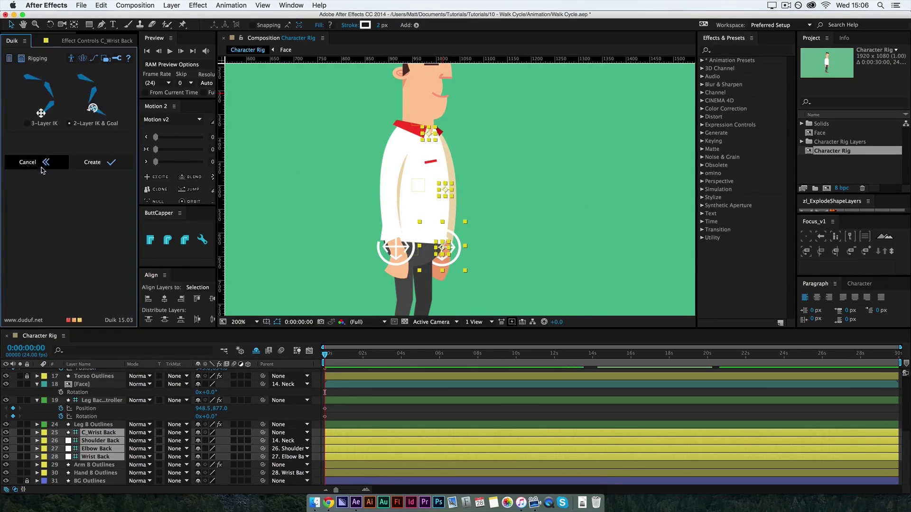
pyautogui.click(90, 164)
# Move the wrist controller up-right and rotate it to test the arm.
pyautogui.press('p')
pyautogui.hotkey('shift', 'r')
pyautogui.moveTo(442, 247); pyautogui.dragTo(510, 202)
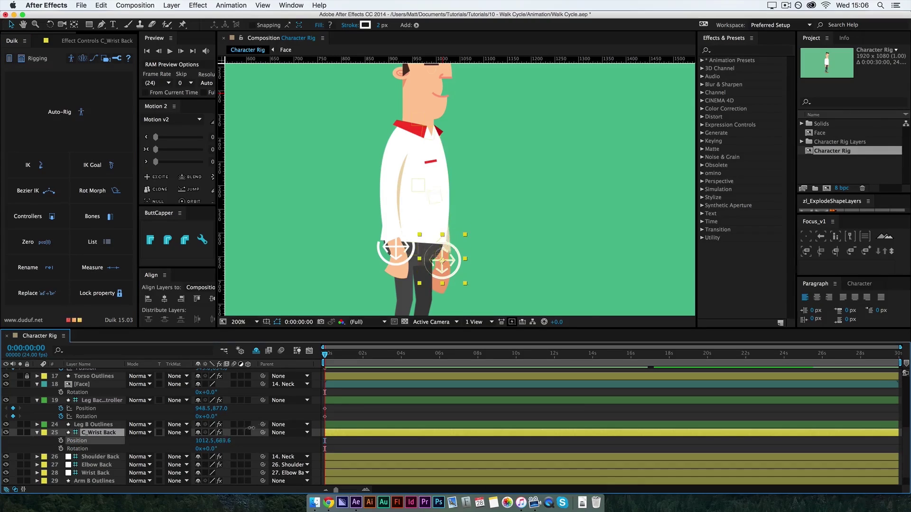
pyautogui.moveTo(202, 449); pyautogui.dragTo(211, 443)
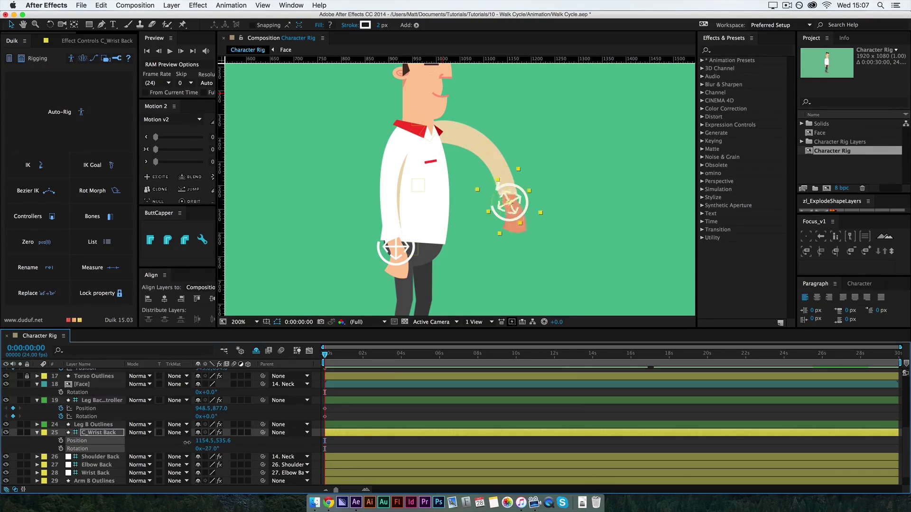
# Undo the rotation, turn Clockwise off in IK Elbow Back, and drag the hand back beside the hip.
pyautogui.hotkey('ctrl', 'z')
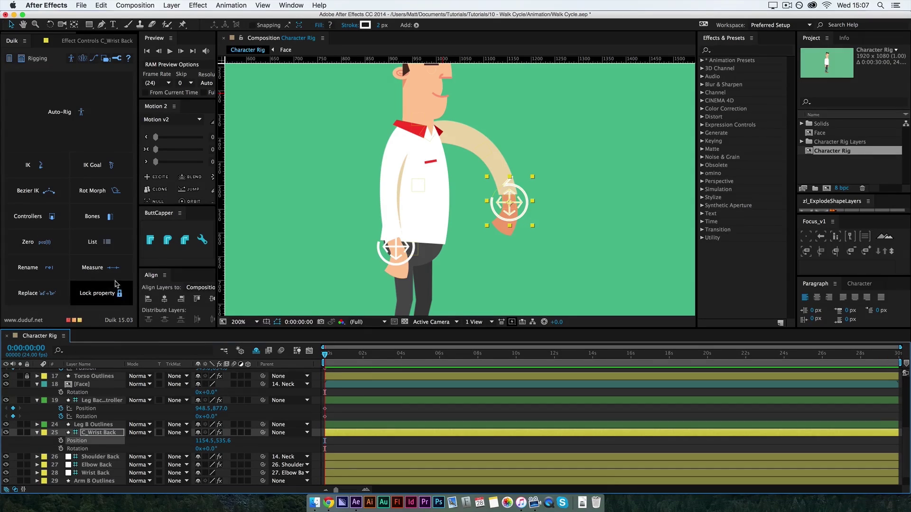
pyautogui.click(37, 433)
pyautogui.click(37, 433)
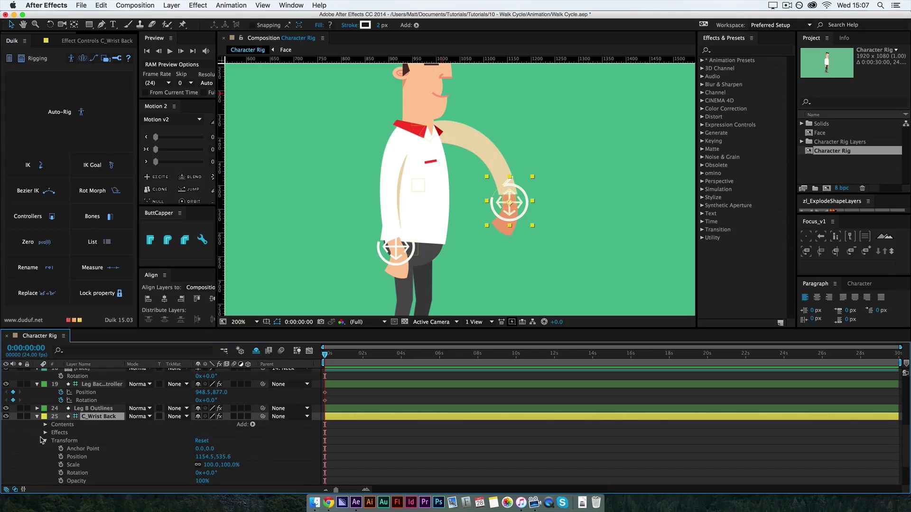
pyautogui.click(45, 433)
pyautogui.click(46, 433)
pyautogui.click(46, 425)
pyautogui.click(61, 449)
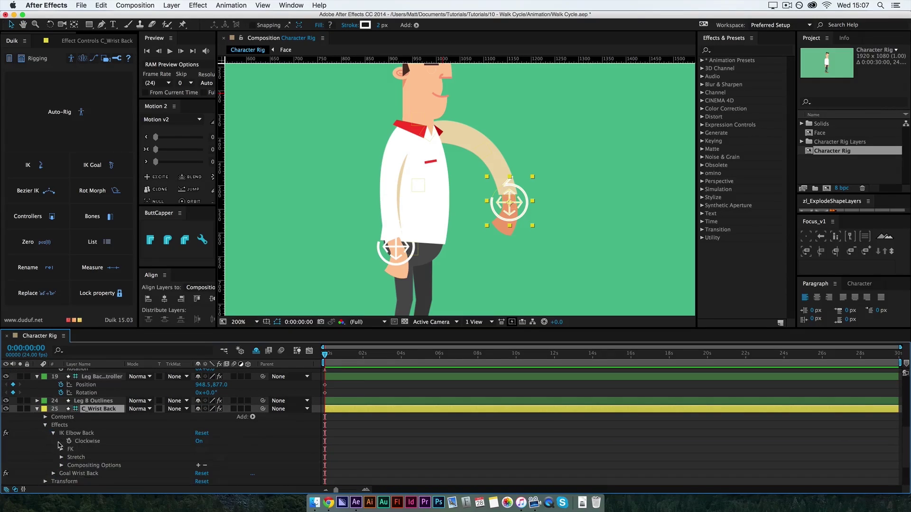
pyautogui.click(199, 441)
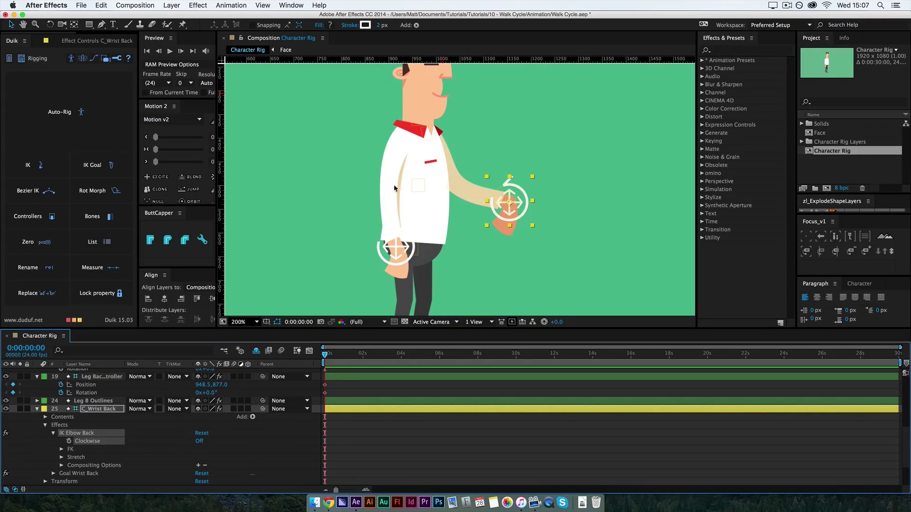
pyautogui.click(46, 425)
pyautogui.moveTo(515, 218)
pyautogui.mouseDown()
pyautogui.moveTo(461, 259)
pyautogui.moveTo(463, 273)
pyautogui.mouseUp()
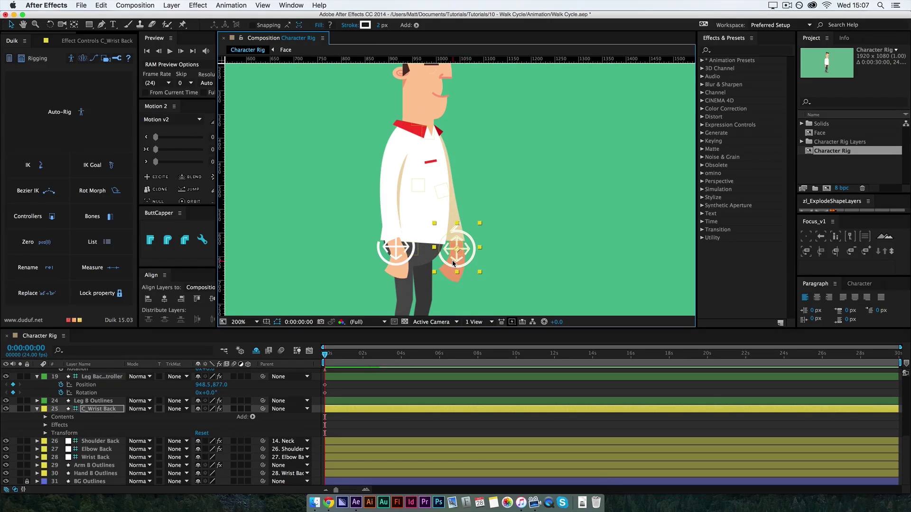
pyautogui.scroll(-2, 453, 264)
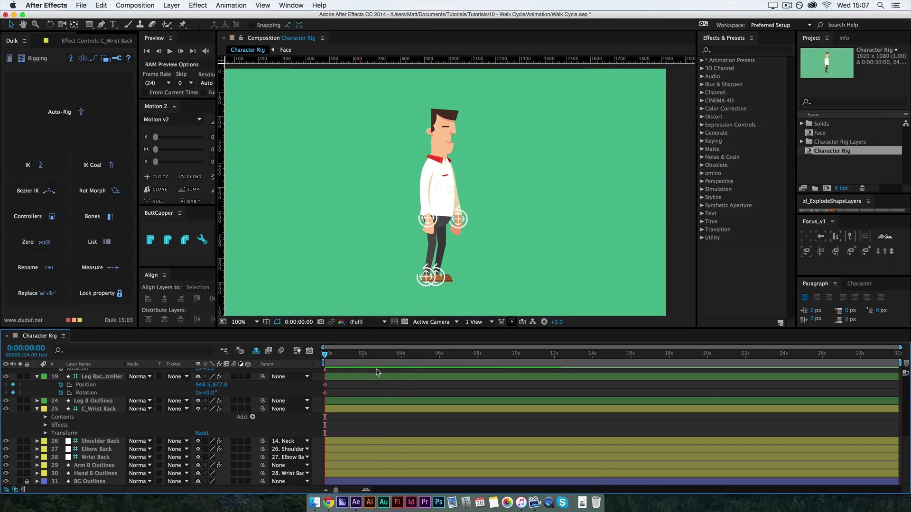
# Lock the back arm layers from Shoulder Back down to Hand B Outlines.
pyautogui.click(92, 443)
pyautogui.keyDown('shift'); pyautogui.click(33, 474); pyautogui.keyUp('shift')
pyautogui.click(27, 473)
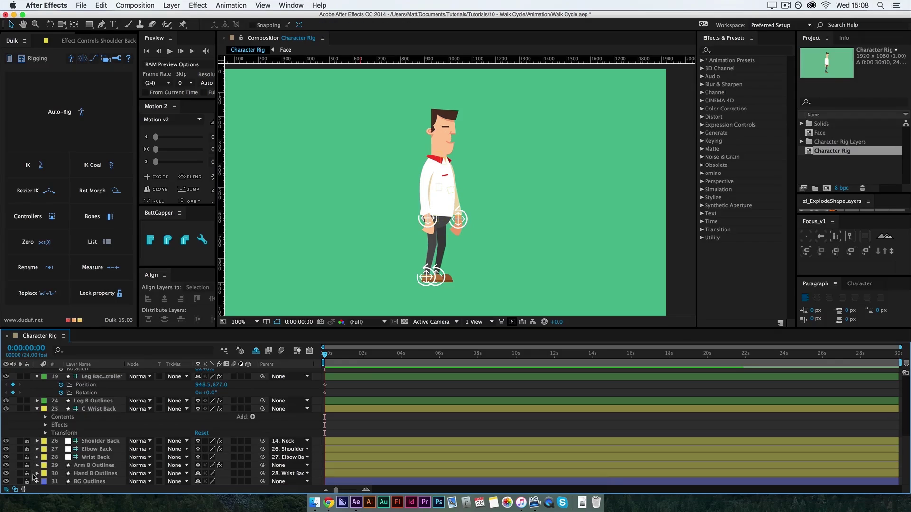
pyautogui.scroll(2, 197, 445)
pyautogui.scroll(1, 192, 446)
pyautogui.scroll(1, 185, 447)
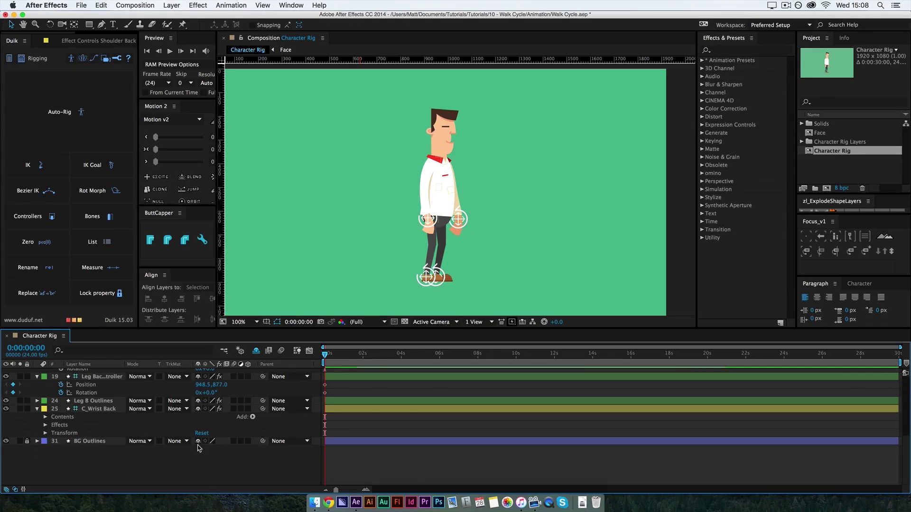
pyautogui.scroll(2, 176, 449)
# Shy-hide Leg B Outlines and maximize the timeline panel.
pyautogui.click(105, 450)
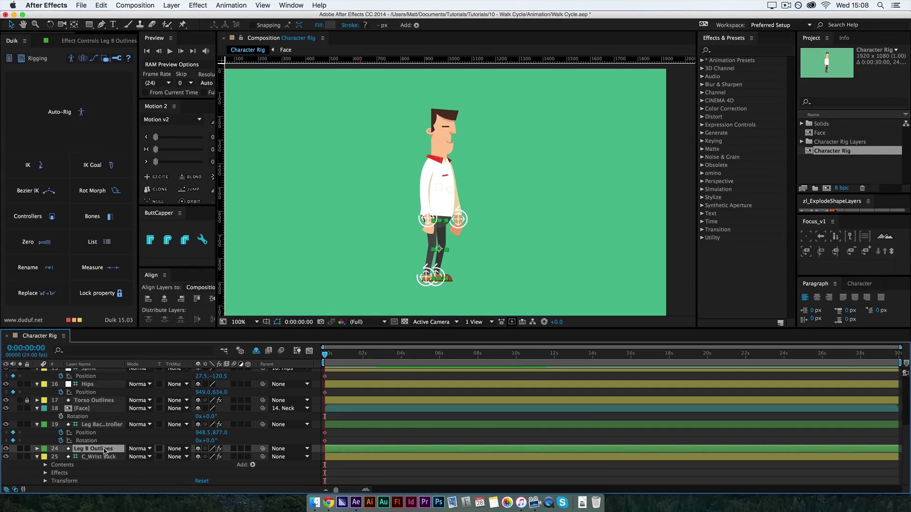
pyautogui.click(198, 448)
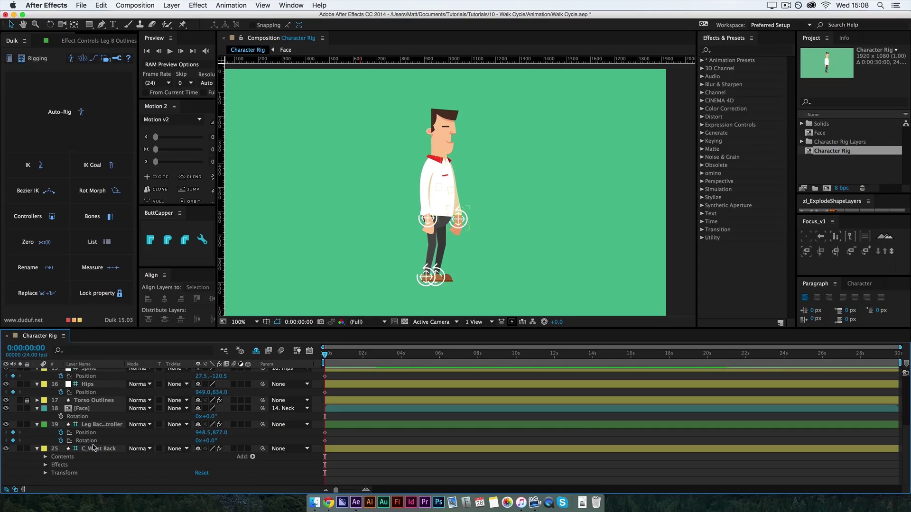
pyautogui.click(96, 427)
pyautogui.scroll(1, 93, 419)
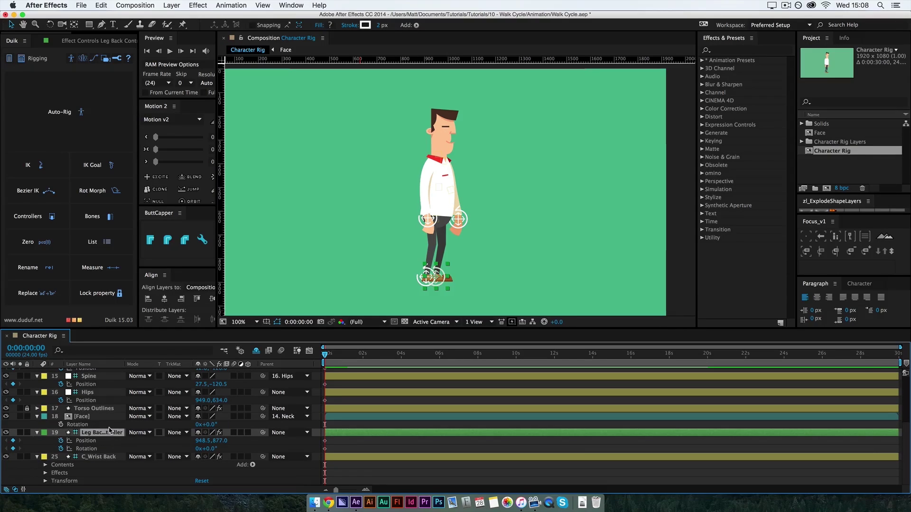
pyautogui.press('`')
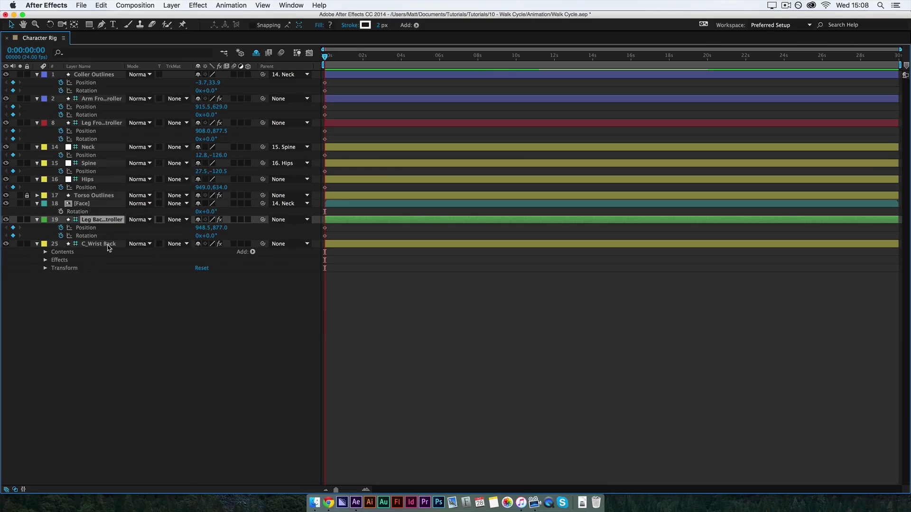
# Move the four limb controllers to the top, C_Wrist Back at layer 2, and hide Torso Outlines.
pyautogui.keyDown('shift'); pyautogui.click(107, 244); pyautogui.keyUp('shift')
pyautogui.keyDown('super'); pyautogui.click(104, 123); pyautogui.keyUp('super')
pyautogui.keyDown('super'); pyautogui.click(105, 100); pyautogui.keyUp('super')
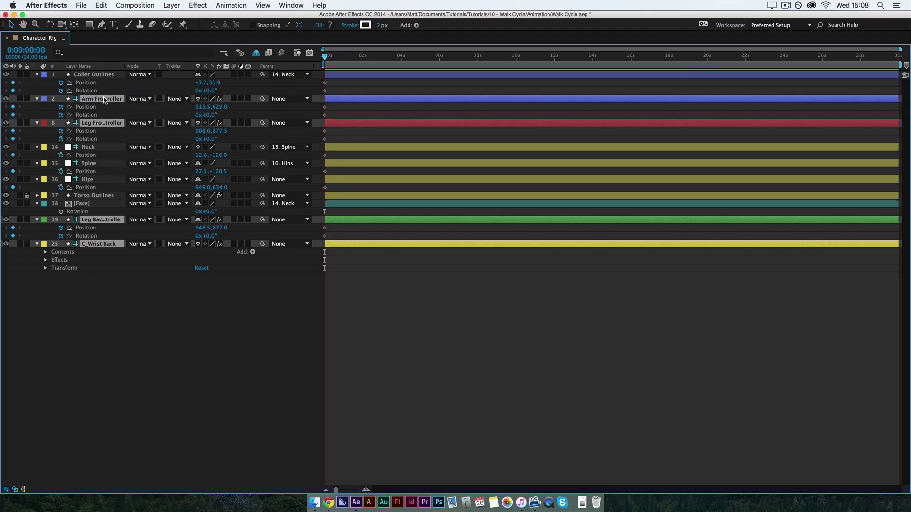
pyautogui.press('super+shift+bracketright')
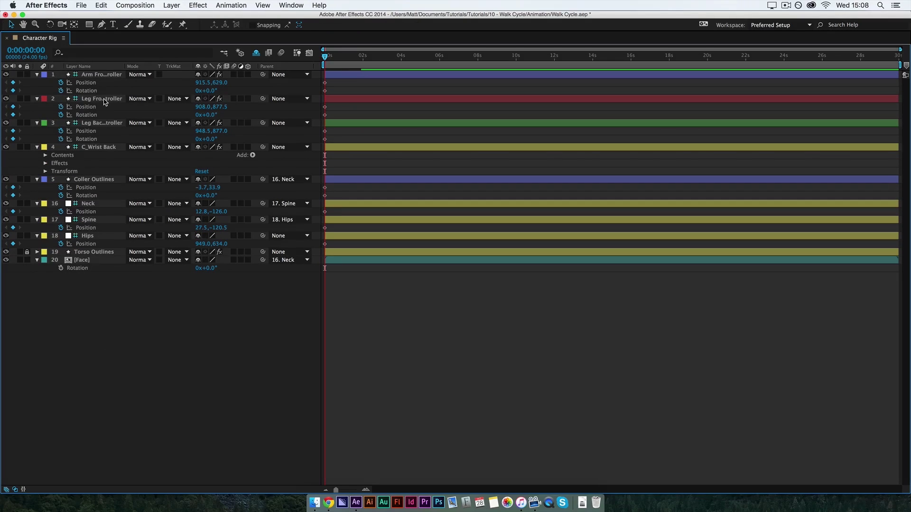
pyautogui.click(99, 151)
pyautogui.press('super+bracketright')
pyautogui.press('super+bracketright')
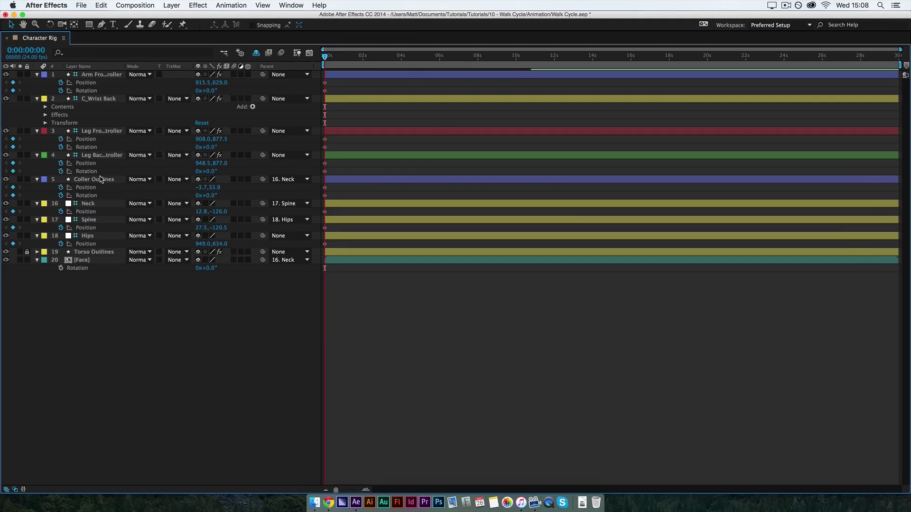
pyautogui.click(197, 253)
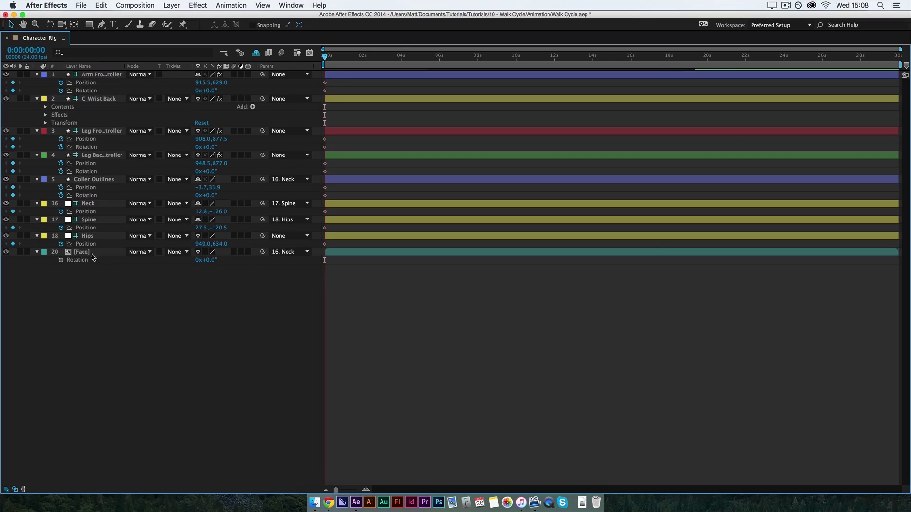
# Key C_Wrist Back's rotation and position at rest, restore the workspace, and save the project.
pyautogui.click(86, 260)
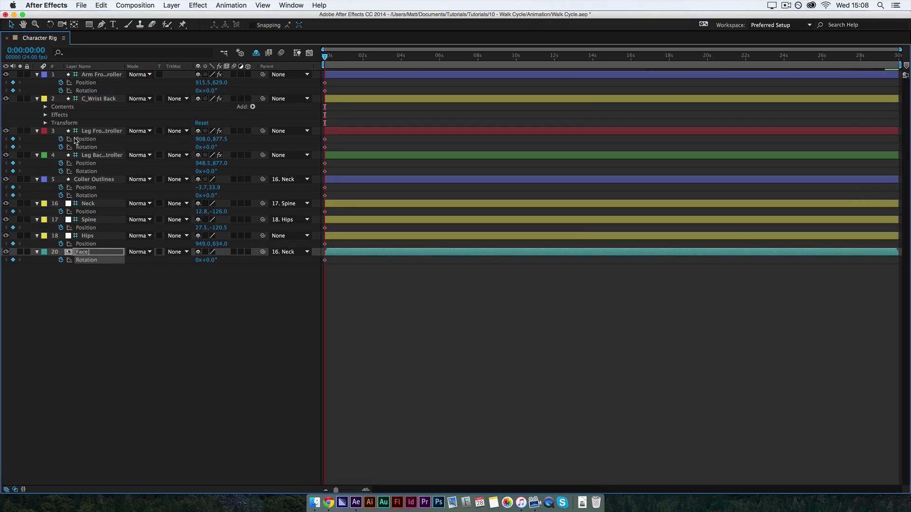
pyautogui.click(99, 99)
pyautogui.press('r')
pyautogui.click(61, 107)
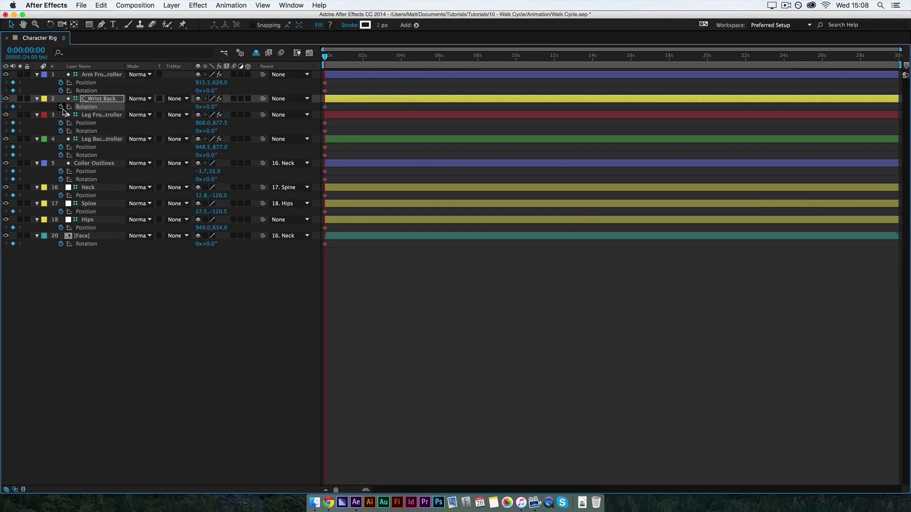
pyautogui.hotkey('alt', 'shift', 'p')
pyautogui.press('`')
pyautogui.press('super+s')
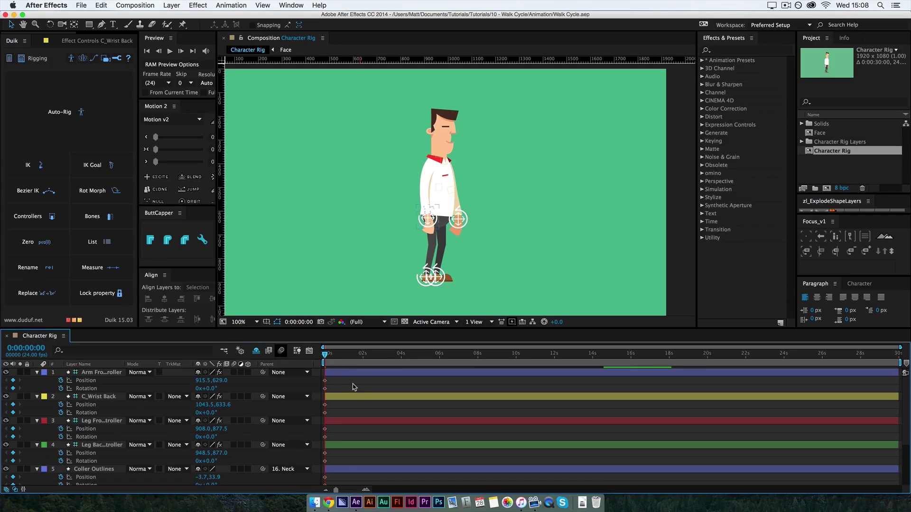